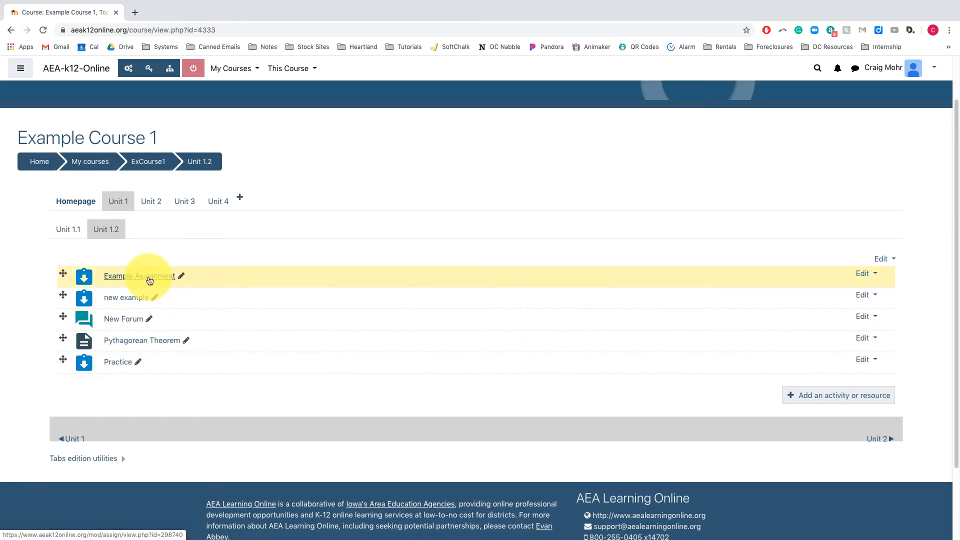
Step: Open Example Assignment in Unit 1.2, edit its settings, and place the cursor in the empty description
{"action": "left_click", "coordinate": [149, 279]}
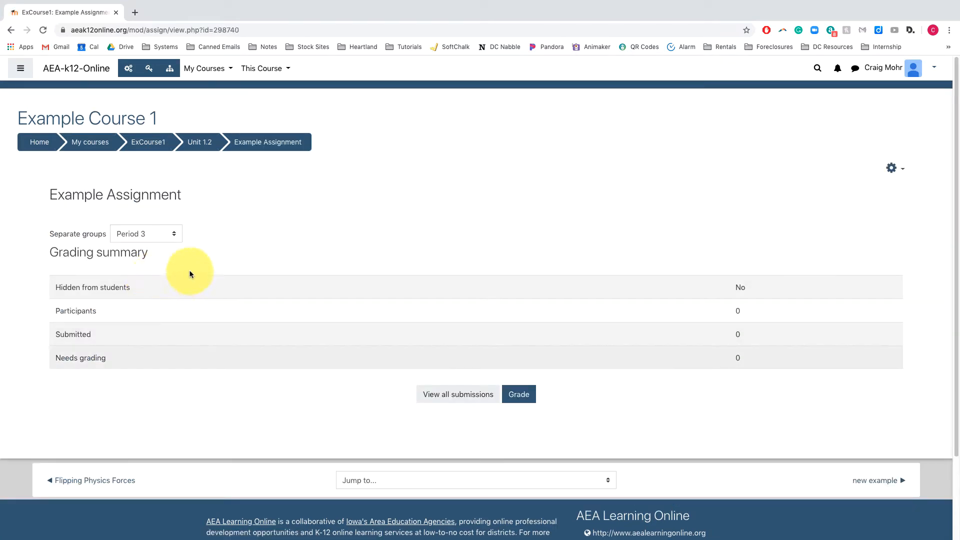
{"action": "left_click", "coordinate": [893, 173]}
{"action": "left_click", "coordinate": [833, 186]}
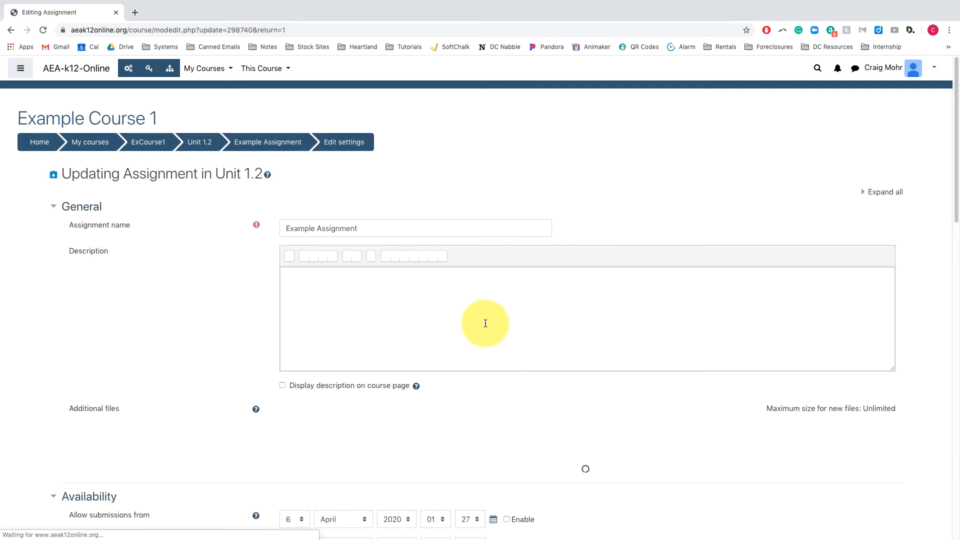
{"action": "scroll", "coordinate": [384, 362], "scroll_direction": "down", "scroll_amount": 3}
{"action": "scroll", "coordinate": [385, 364], "scroll_direction": "down", "scroll_amount": 6}
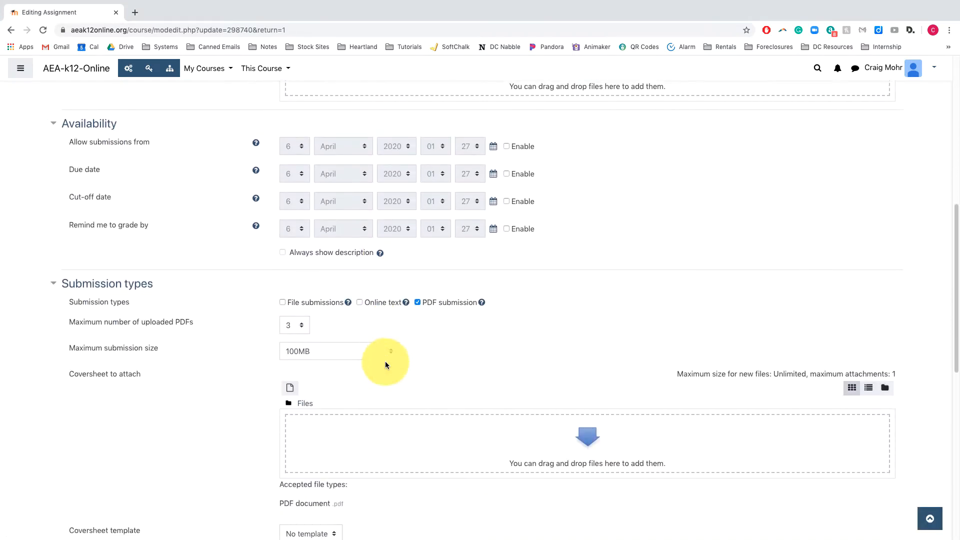
{"action": "scroll", "coordinate": [385, 361], "scroll_direction": "up", "scroll_amount": 4}
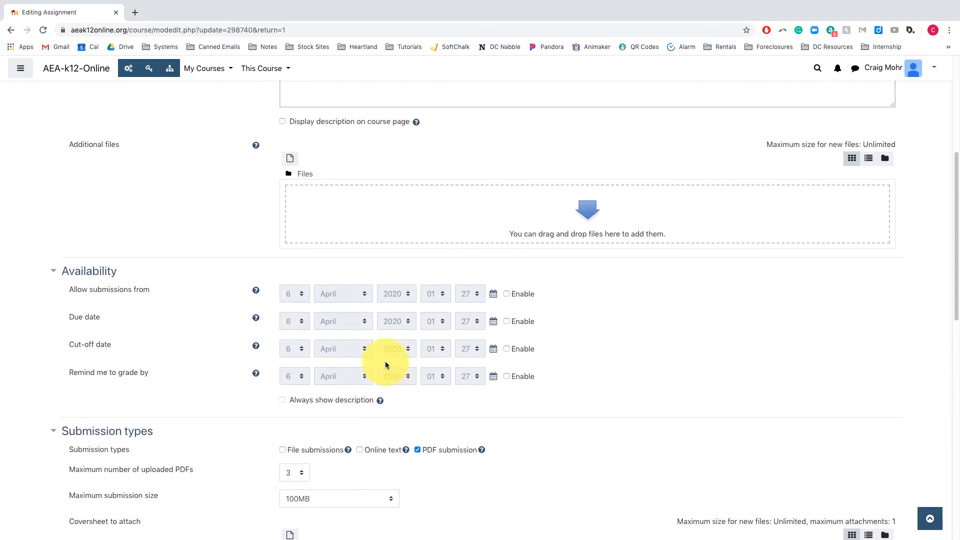
{"action": "scroll", "coordinate": [375, 333], "scroll_direction": "up", "scroll_amount": 3}
{"action": "left_click", "coordinate": [339, 218]}
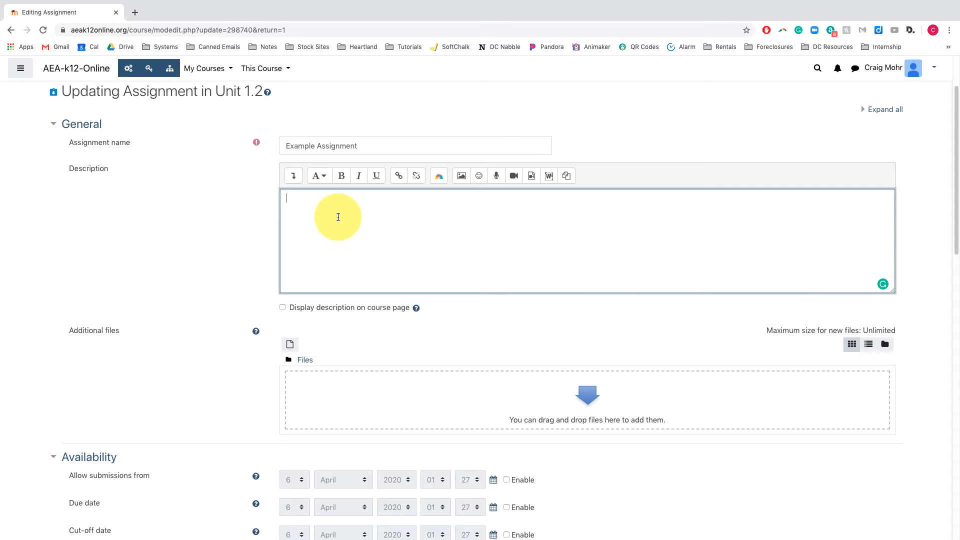
Step: Search Google's video results for "covid video" and open the CNN result "Has Covid-19 been in humans for years?"
{"action": "left_click", "coordinate": [135, 14]}
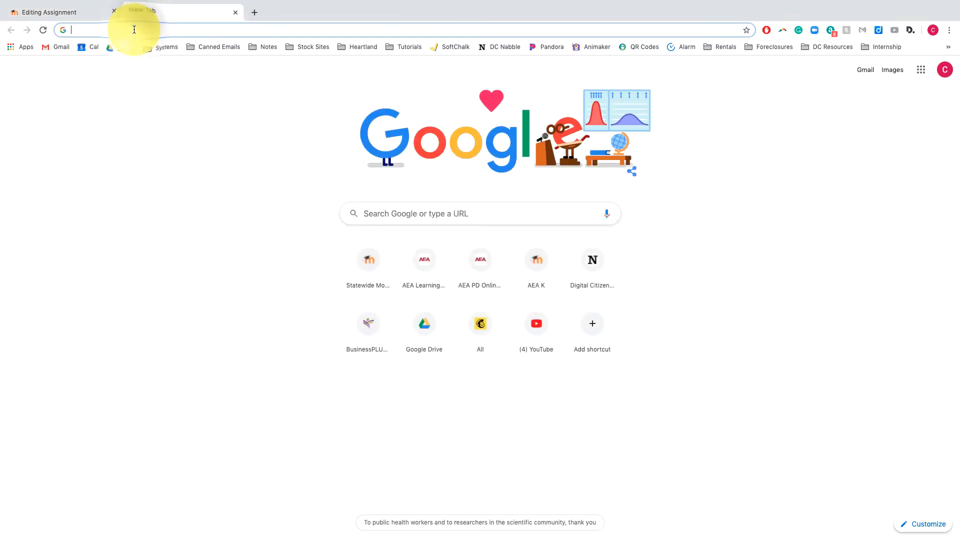
{"action": "type", "text": "covid vid"}
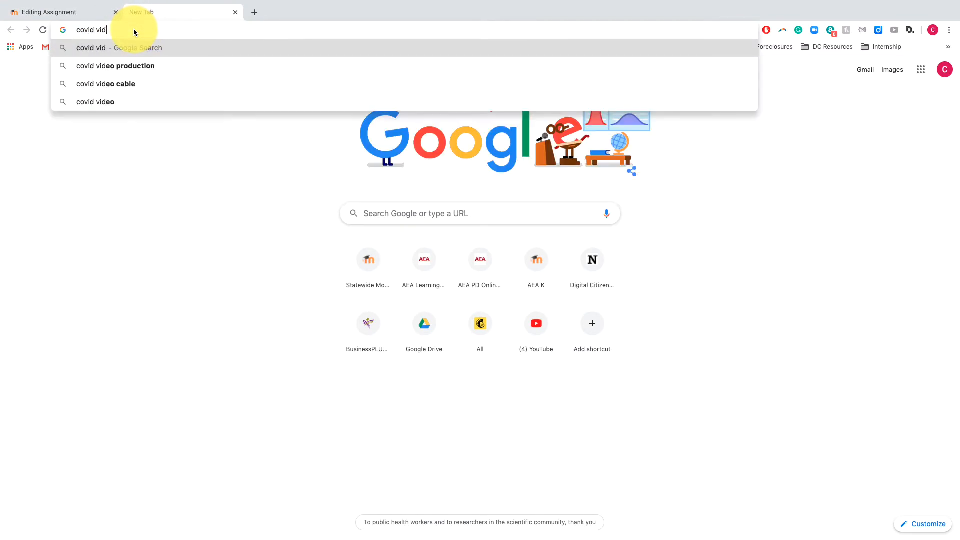
{"action": "type", "text": "eo"}
{"action": "key", "text": "Return"}
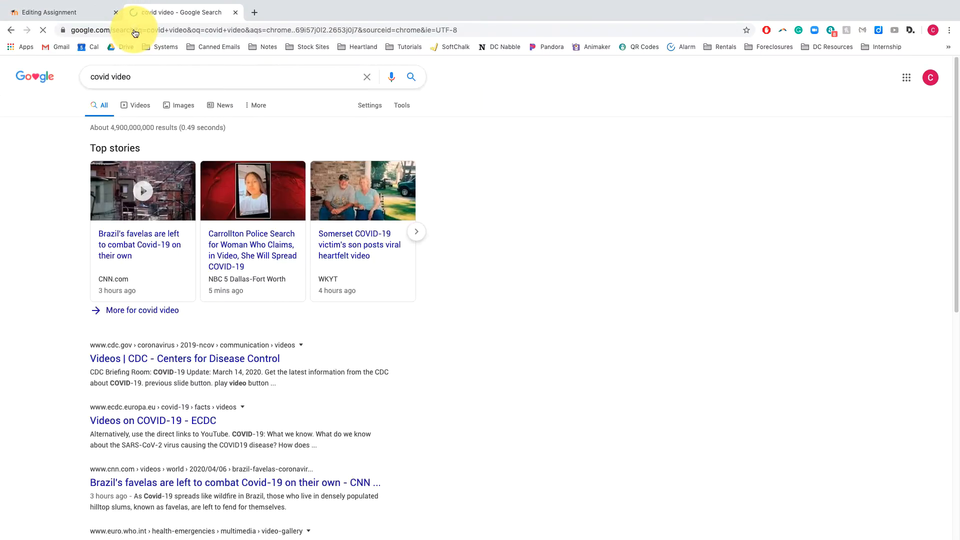
{"action": "left_click", "coordinate": [141, 106]}
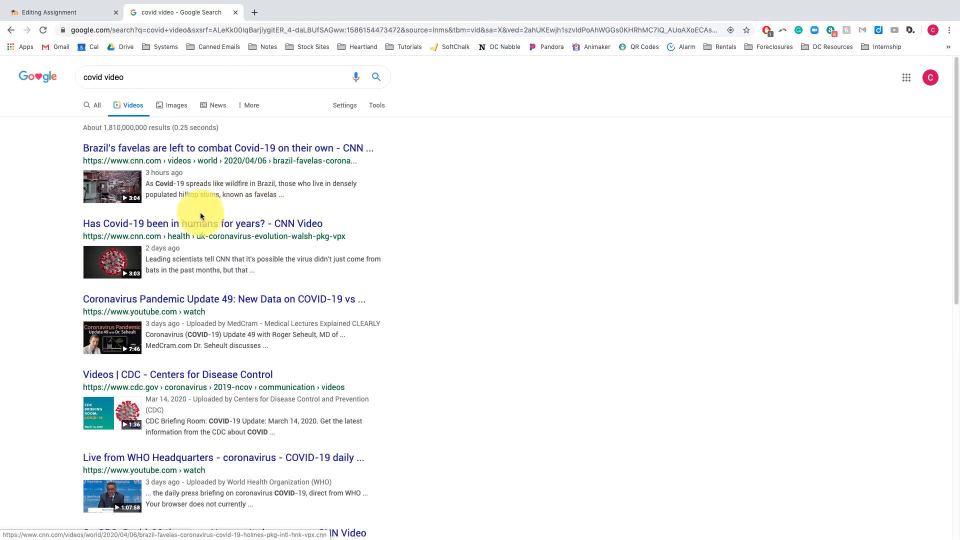
{"action": "left_click", "coordinate": [109, 263]}
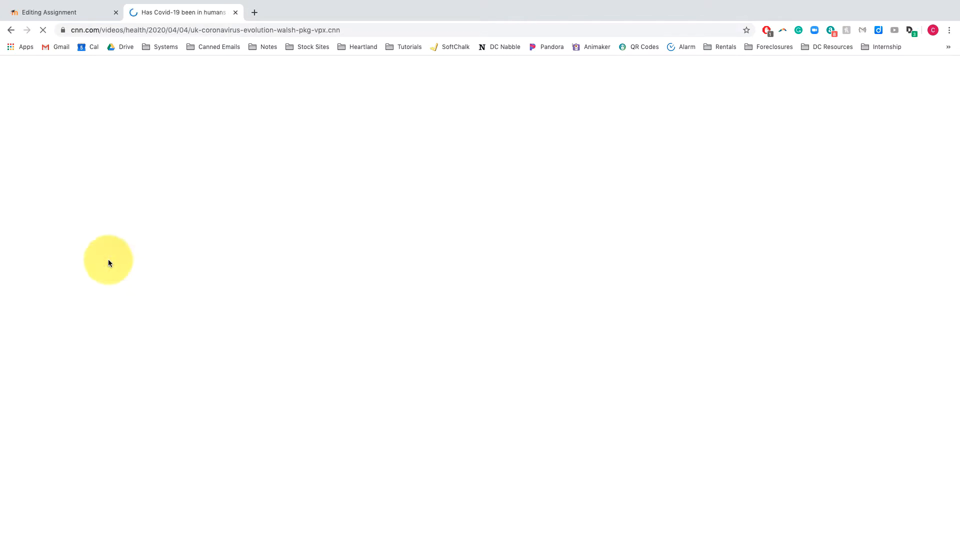
Step: Reveal and copy the embed code of the CNN video "Has Covid-19 been in humans for years?"
{"action": "scroll", "coordinate": [513, 294], "scroll_direction": "down", "scroll_amount": 3}
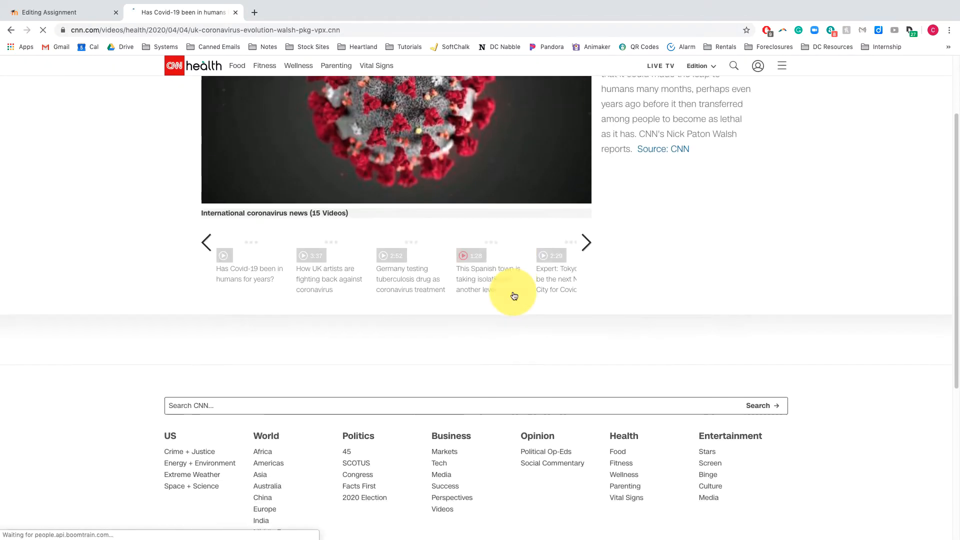
{"action": "scroll", "coordinate": [514, 295], "scroll_direction": "down", "scroll_amount": 2}
{"action": "scroll", "coordinate": [514, 295], "scroll_direction": "up", "scroll_amount": 4}
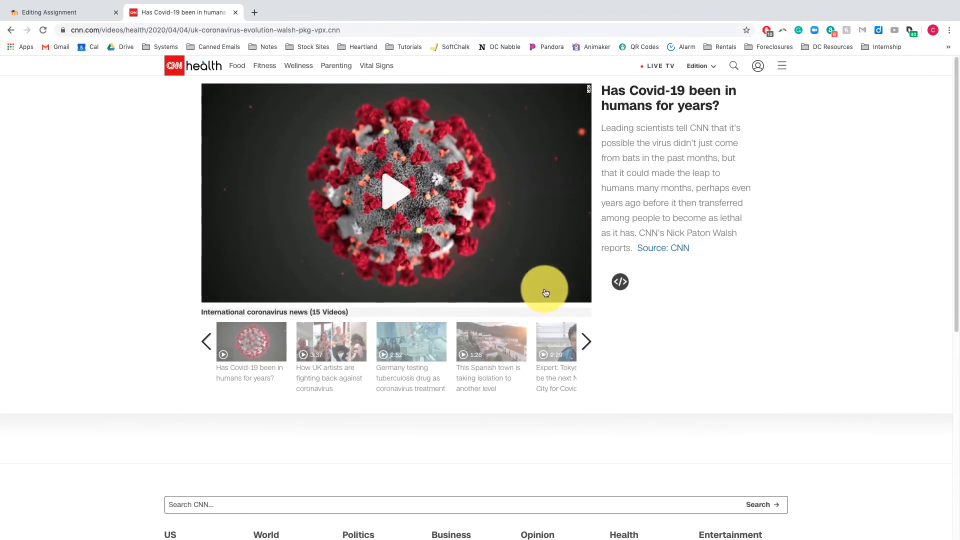
{"action": "left_click", "coordinate": [619, 282]}
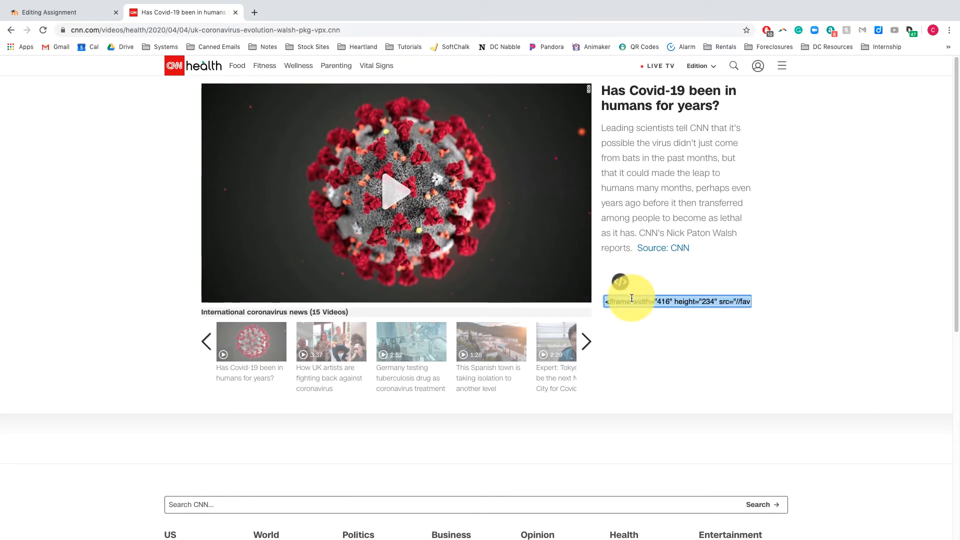
Step: Replace the assignment description's HTML source with the copied CNN iframe embed code and return to the visual editor
{"action": "left_click", "coordinate": [58, 12]}
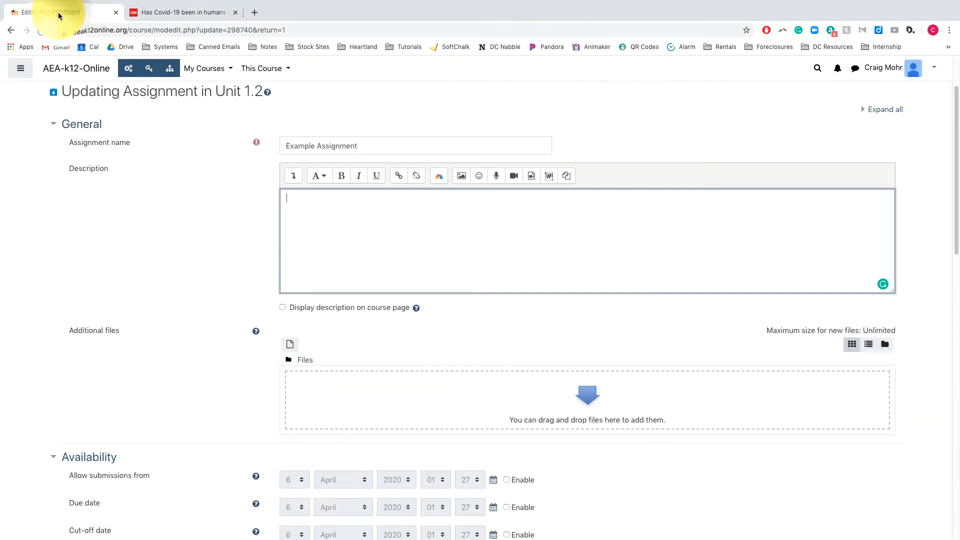
{"action": "left_click", "coordinate": [293, 175]}
{"action": "left_click", "coordinate": [295, 196]}
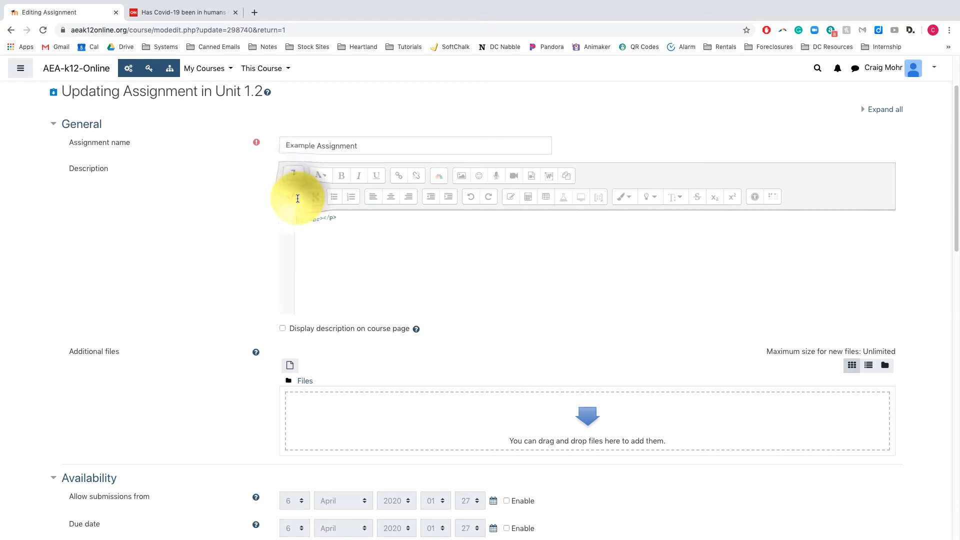
{"action": "left_click_drag", "start_coordinate": [354, 219], "coordinate": [293, 218]}
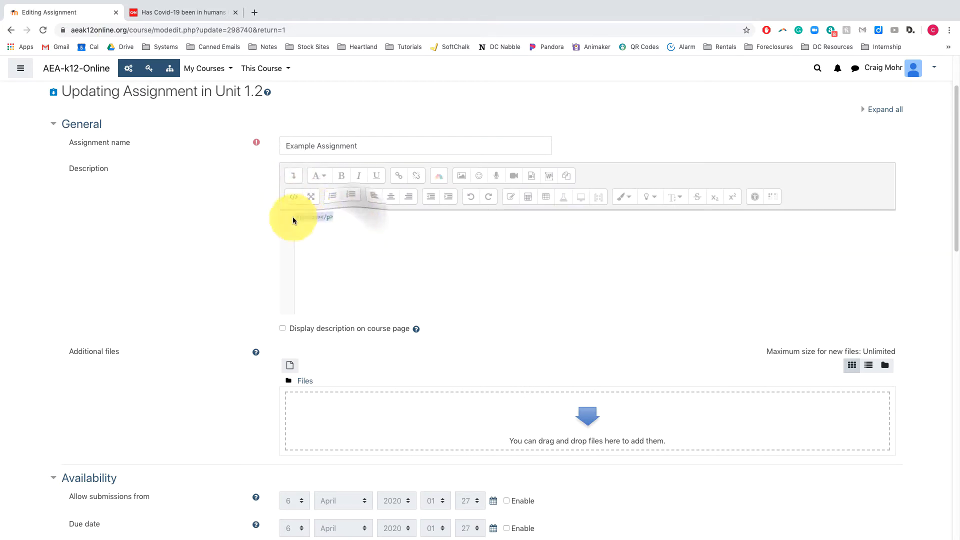
{"action": "type", "text": "<iframe width=\"416\" height=\"234\" src=\"//fave.api.cnn.io/v1/fav/?video=health/2020/04/04/uk-coronavirus-evolution-walsh-pkg-vpx.cnn&customer=cnn&edition=domestic&env=prod\" frameborder=\"0\"></iframe>"}
{"action": "scroll", "coordinate": [292, 219], "scroll_direction": "down", "scroll_amount": 1}
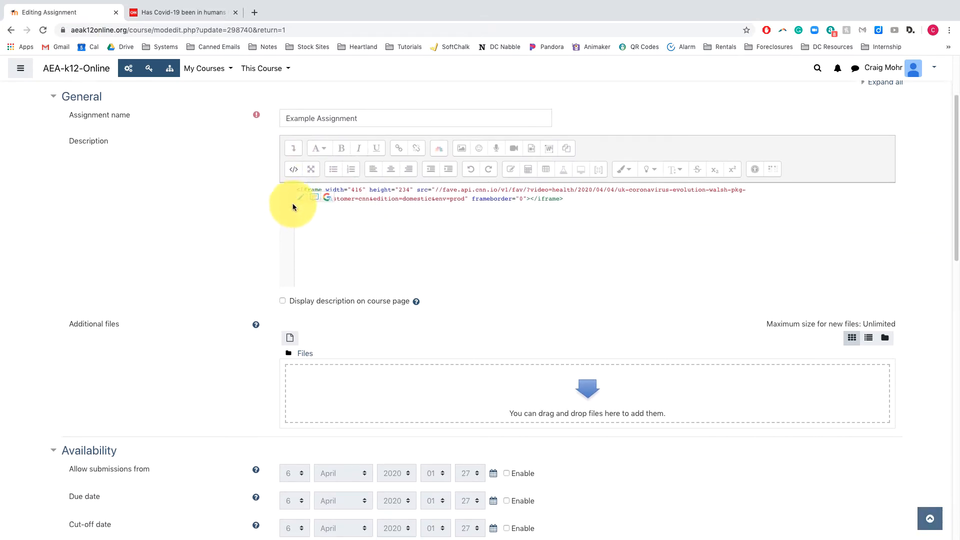
{"action": "left_click", "coordinate": [293, 167]}
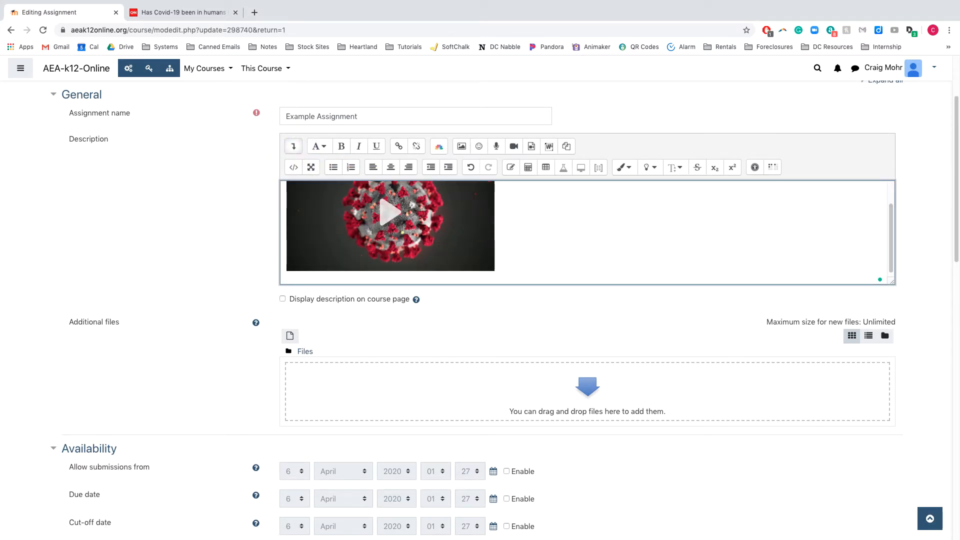
Step: Write the instruction "1. Please watch the above video." beneath the embedded video in the description
{"action": "type", "text": "Please watch this video."}
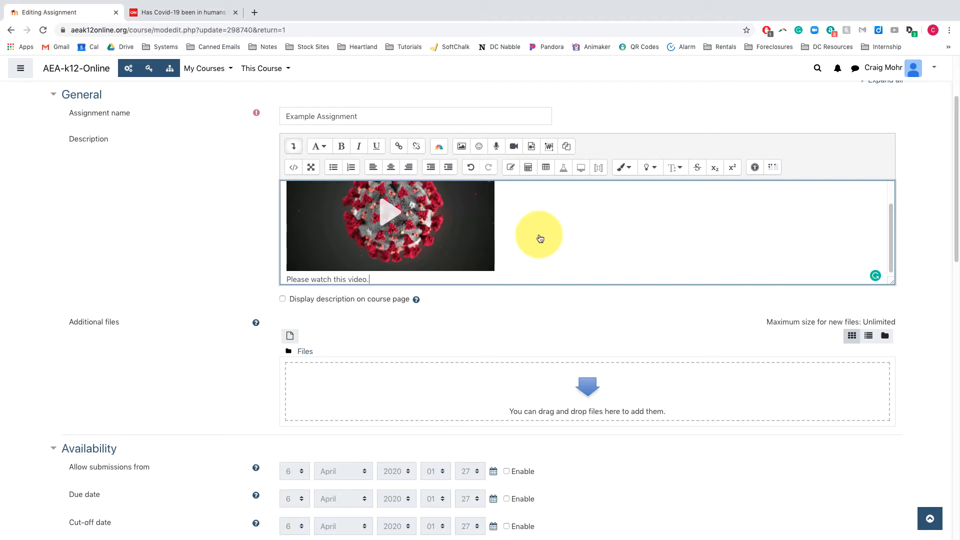
{"action": "left_click", "coordinate": [287, 277]}
{"action": "type", "text": "1."}
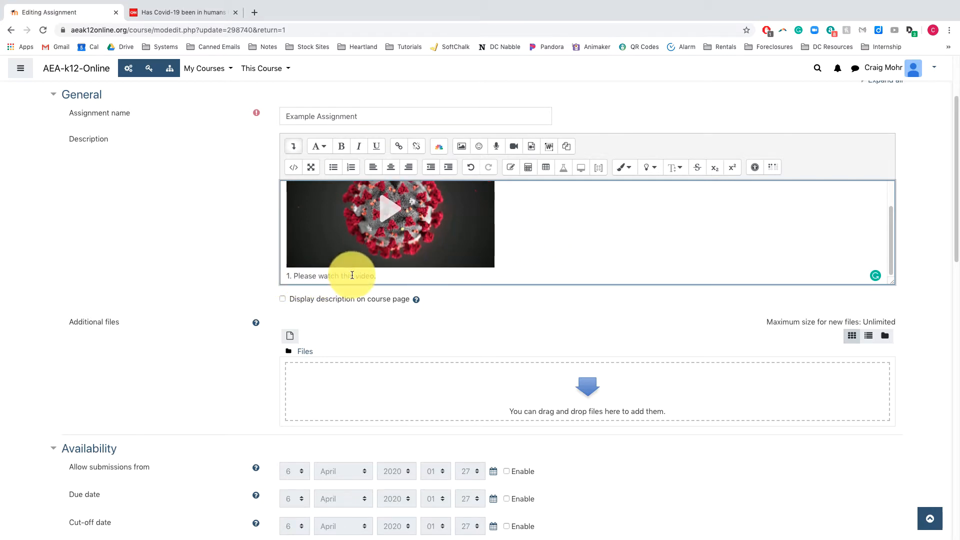
{"action": "left_click", "coordinate": [352, 275]}
{"action": "key", "text": "BackSpace"}
{"action": "key", "text": "BackSpace"}
{"action": "type", "text": "e a"}
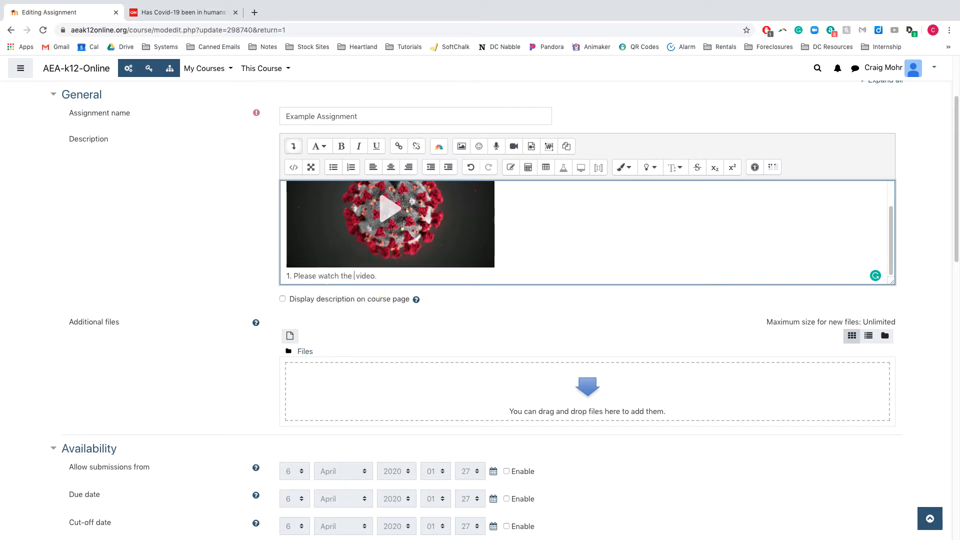
{"action": "type", "text": "bove"}
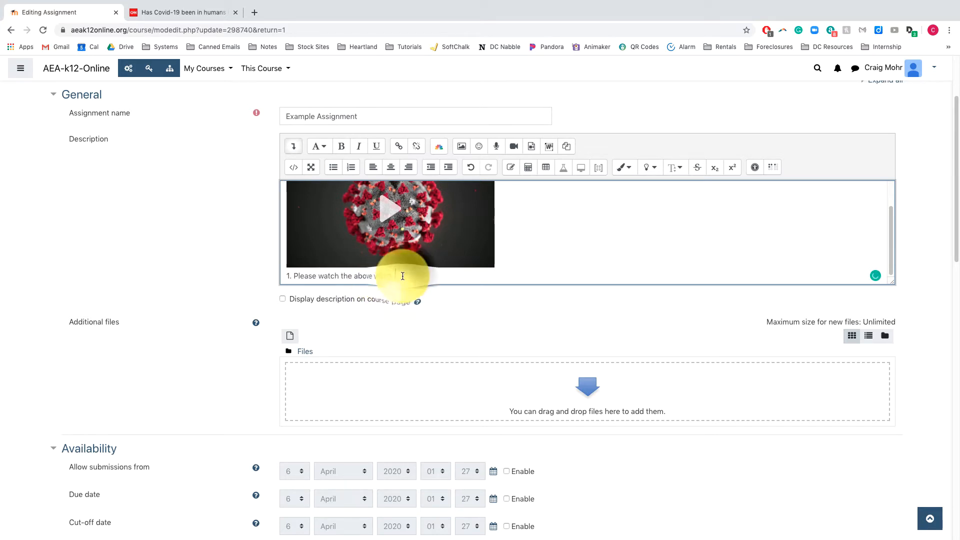
Step: Add a second instruction line reading "2. Please take a look at this website." to the description
{"action": "key", "text": "End"}
{"action": "key", "text": "Return"}
{"action": "type", "text": "2."}
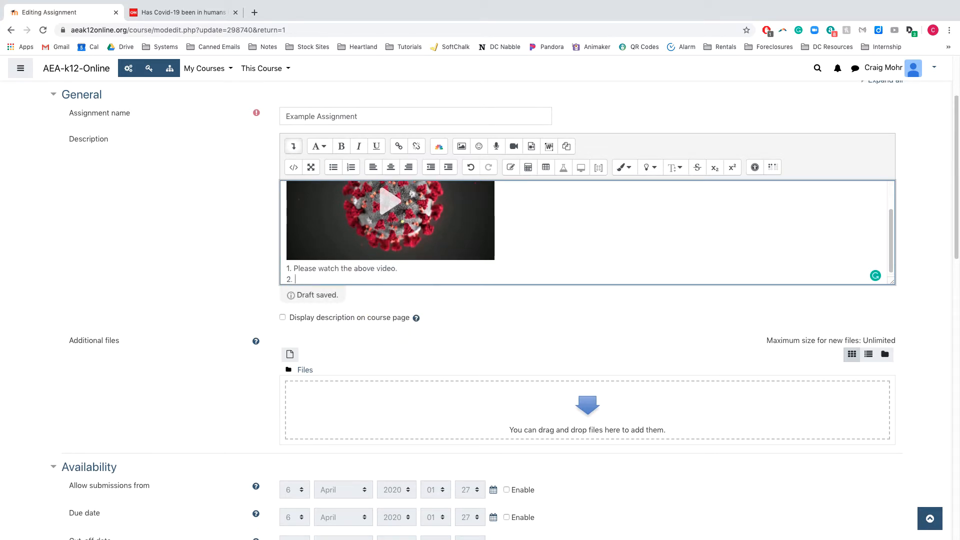
{"action": "type", "text": " Please take a look at this website."}
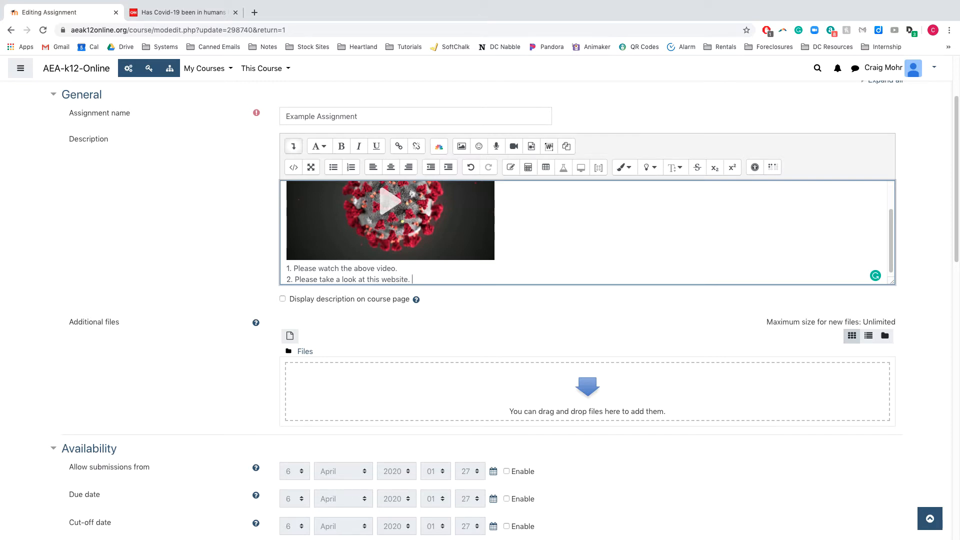
{"action": "left_click", "coordinate": [417, 277]}
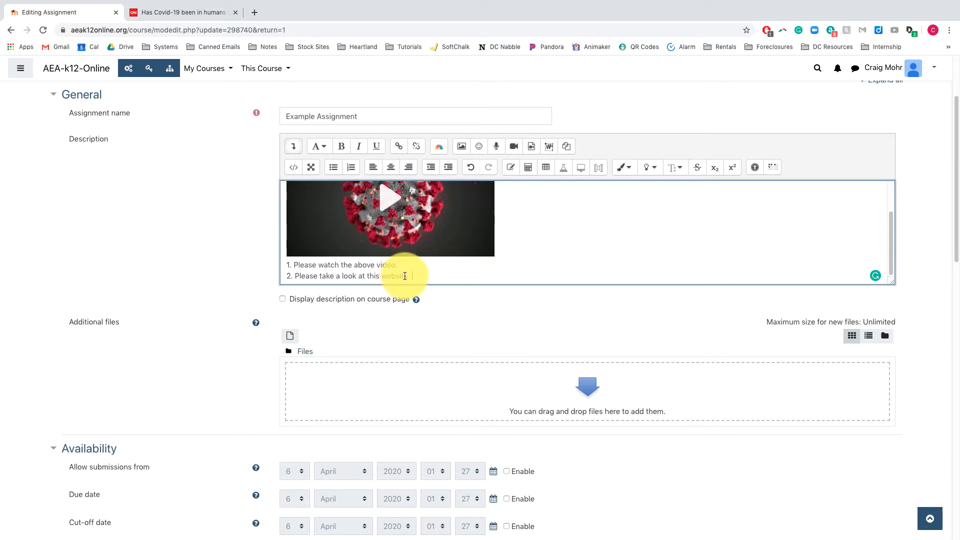
Step: Open the bookmarked COVID-19 page alongside the assignment
{"action": "left_click", "coordinate": [254, 12]}
{"action": "left_click", "coordinate": [949, 47]}
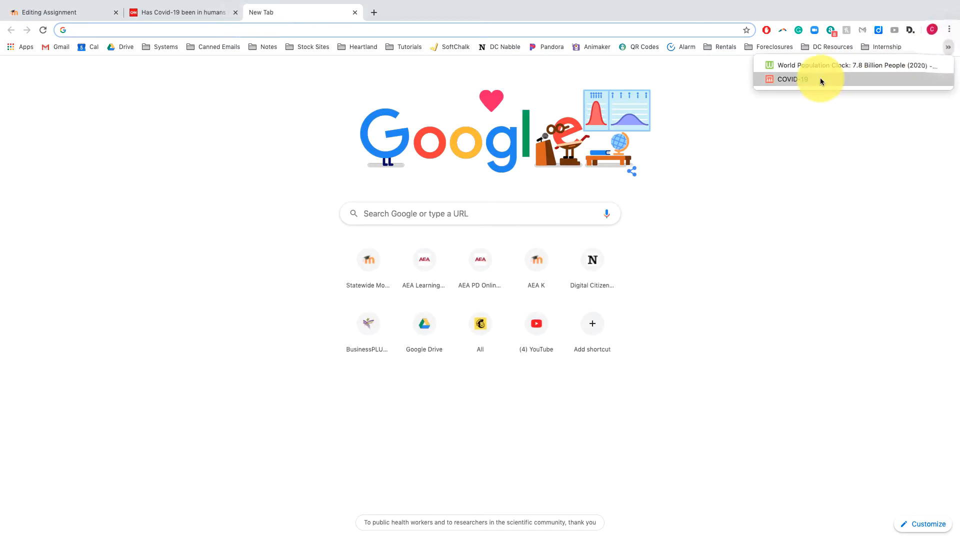
{"action": "left_click", "coordinate": [821, 80]}
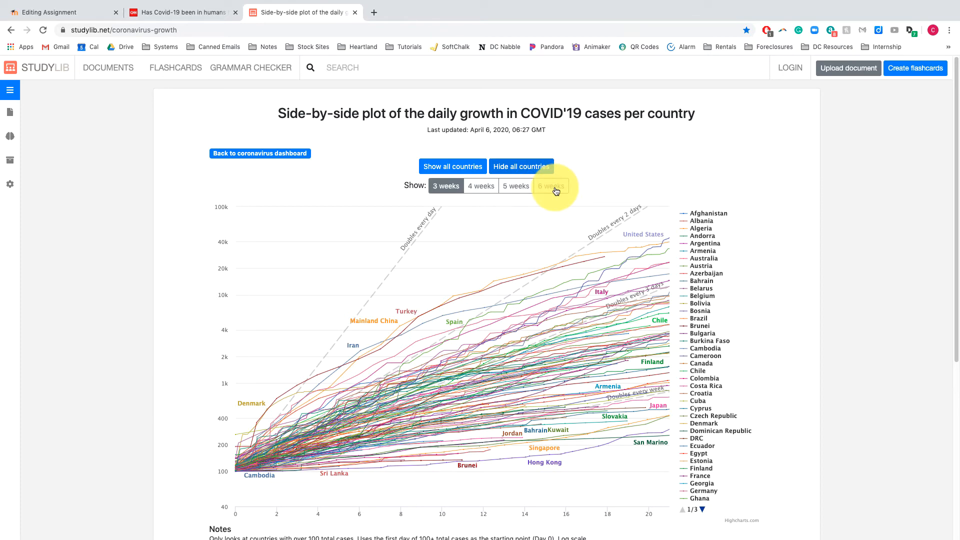
Step: View the COVID-19 growth plot over 6 weeks with all countries hidden except the United States
{"action": "left_click", "coordinate": [554, 189]}
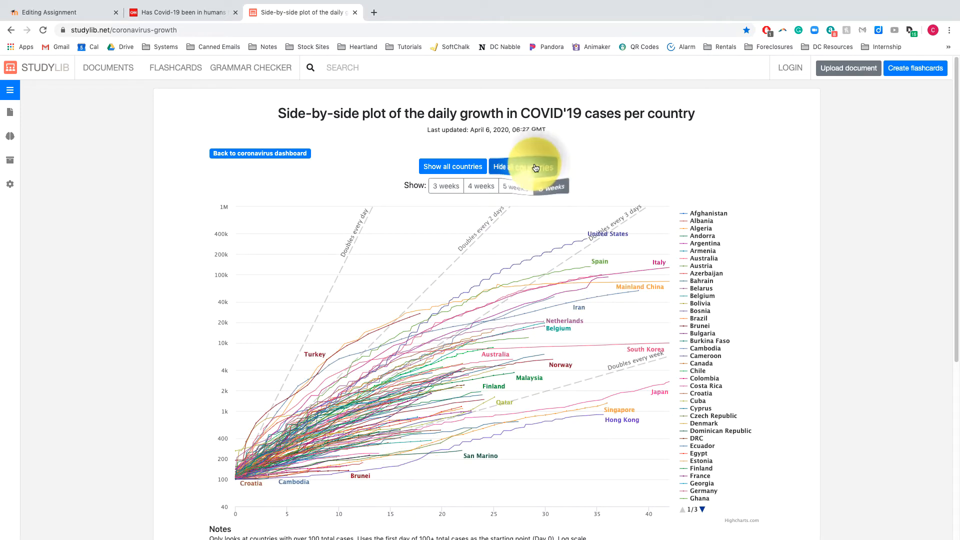
{"action": "left_click", "coordinate": [545, 166]}
{"action": "left_click", "coordinate": [702, 509]}
{"action": "left_click", "coordinate": [703, 511]}
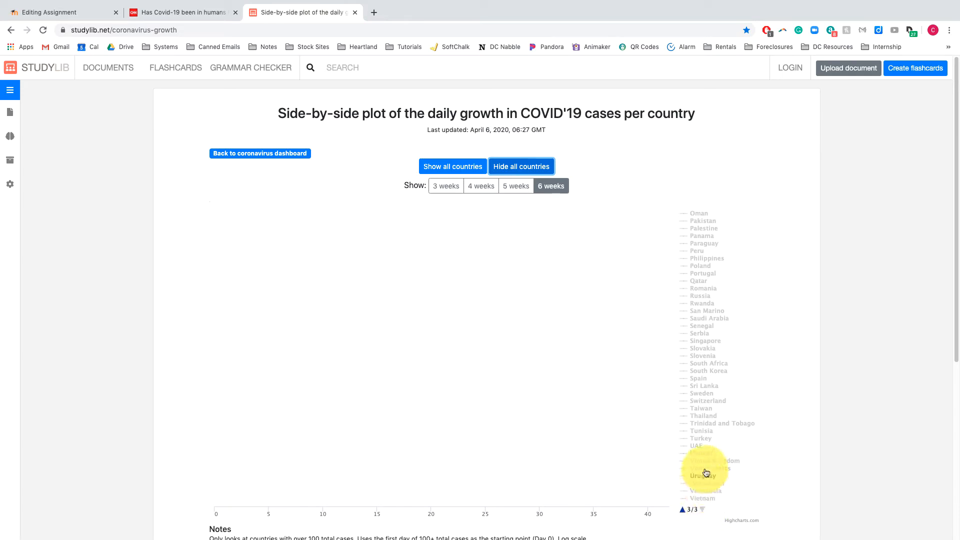
{"action": "left_click", "coordinate": [706, 468]}
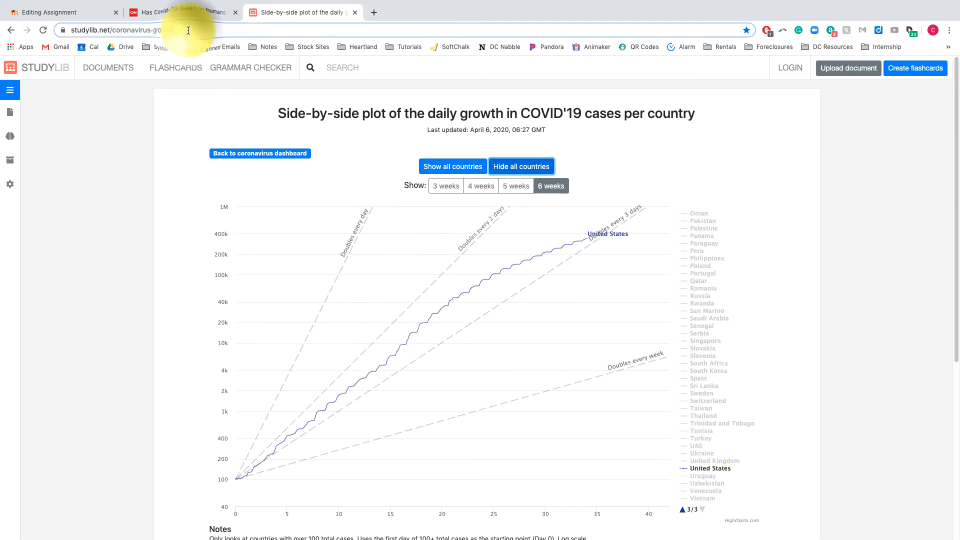
Step: Link the words "this website" in the assignment description to the studylib.net/coronavirus-growth page, set to open in a new window
{"action": "left_click", "coordinate": [188, 30]}
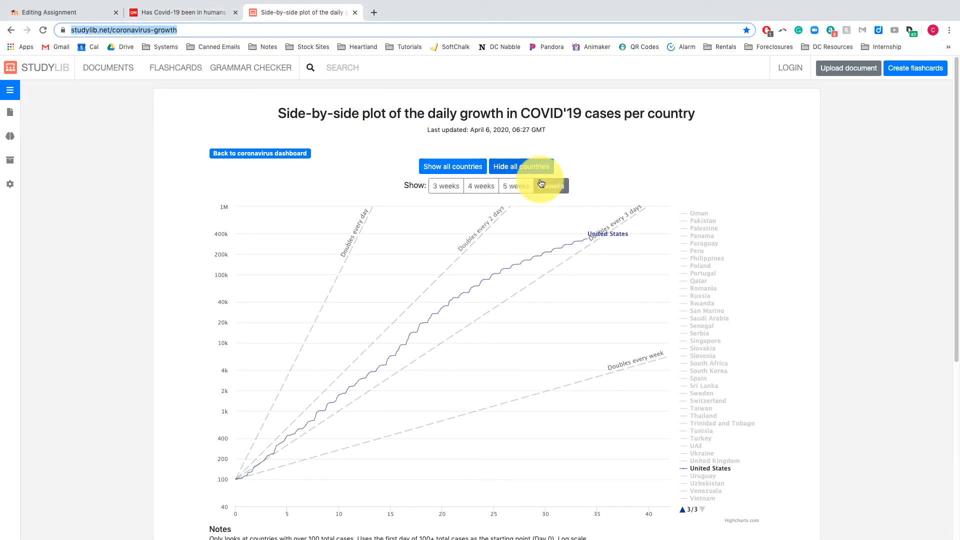
{"action": "left_click", "coordinate": [69, 12]}
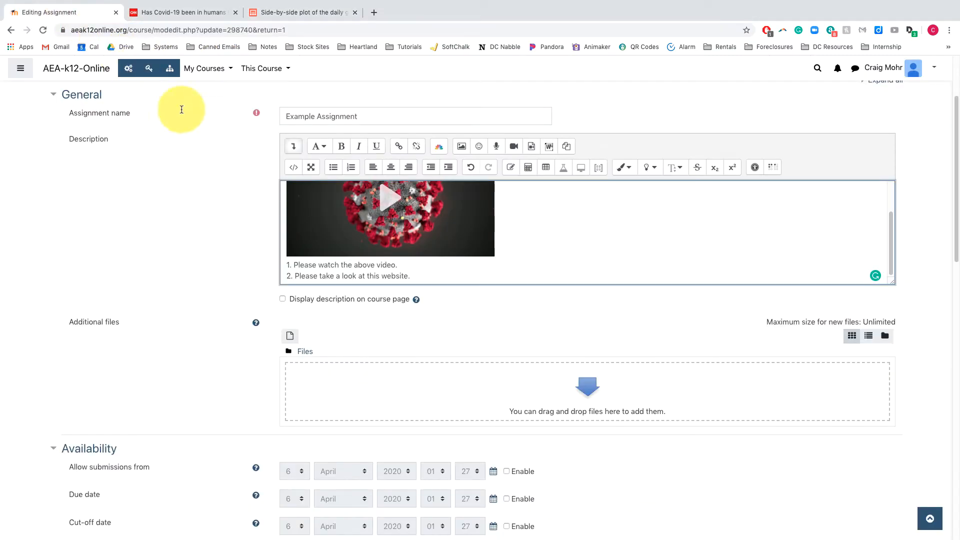
{"action": "left_click_drag", "start_coordinate": [366, 276], "coordinate": [407, 277]}
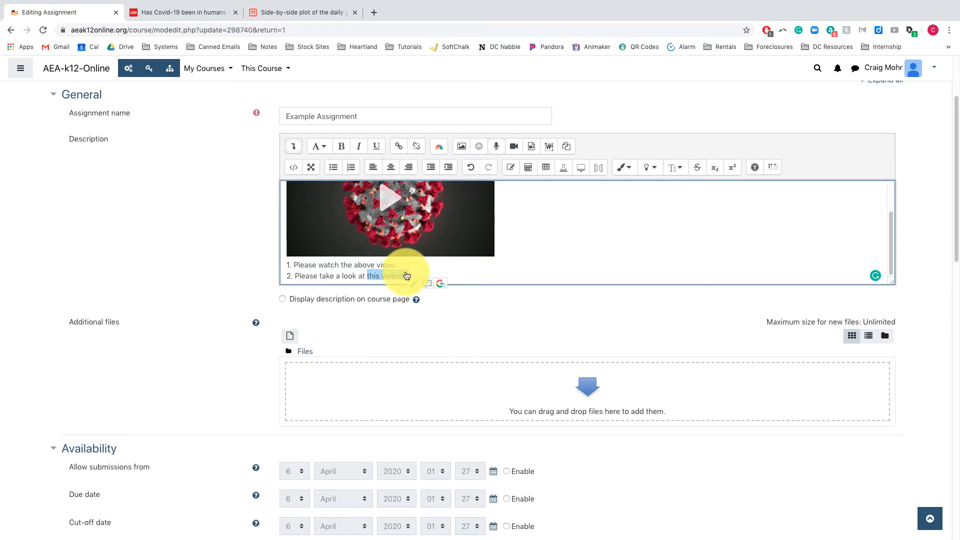
{"action": "left_click", "coordinate": [398, 146]}
{"action": "key", "text": "ctrl+v"}
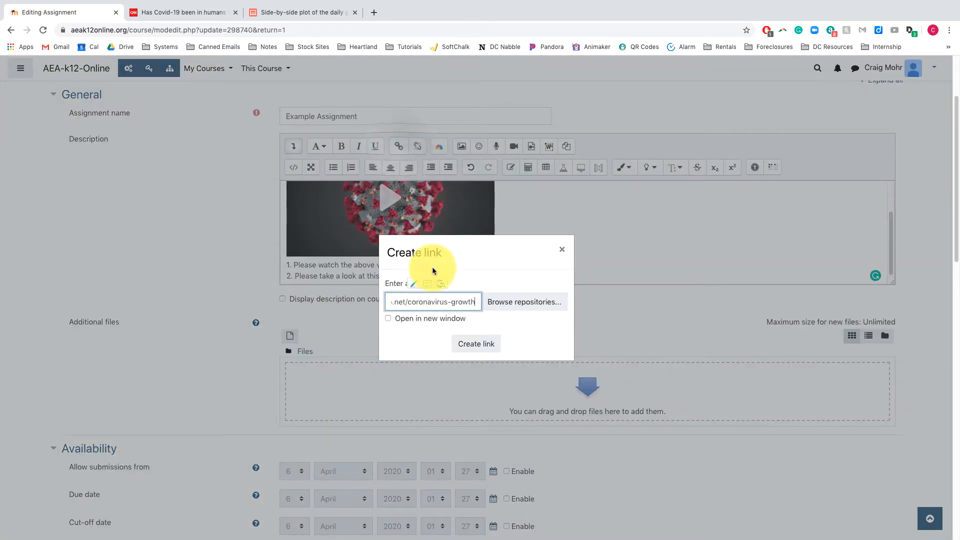
{"action": "left_click", "coordinate": [432, 318]}
{"action": "left_click", "coordinate": [476, 345]}
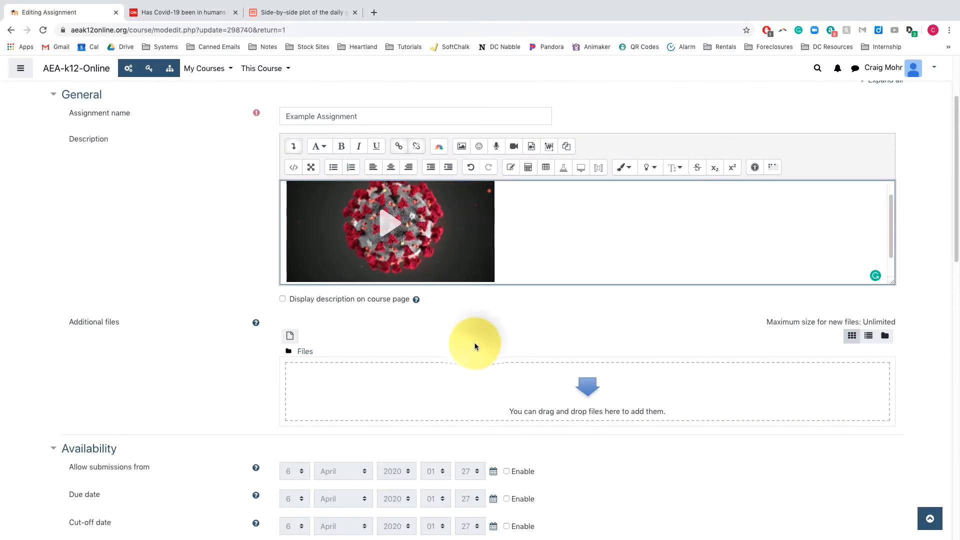
Step: Start a note line below the second instruction reading "(Click 6 weeks at top of graph, then click hide all countries, and then find"
{"action": "left_click", "coordinate": [428, 278]}
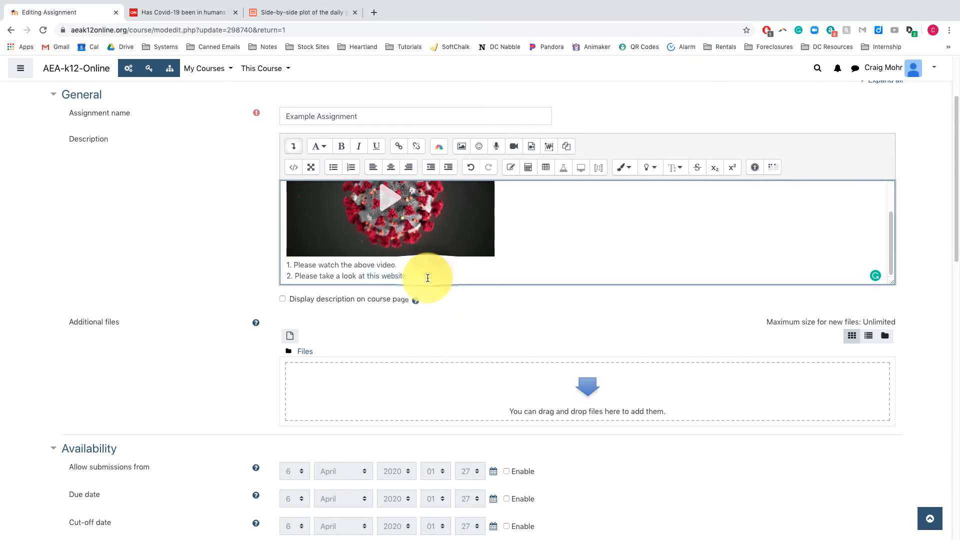
{"action": "key", "text": "Return"}
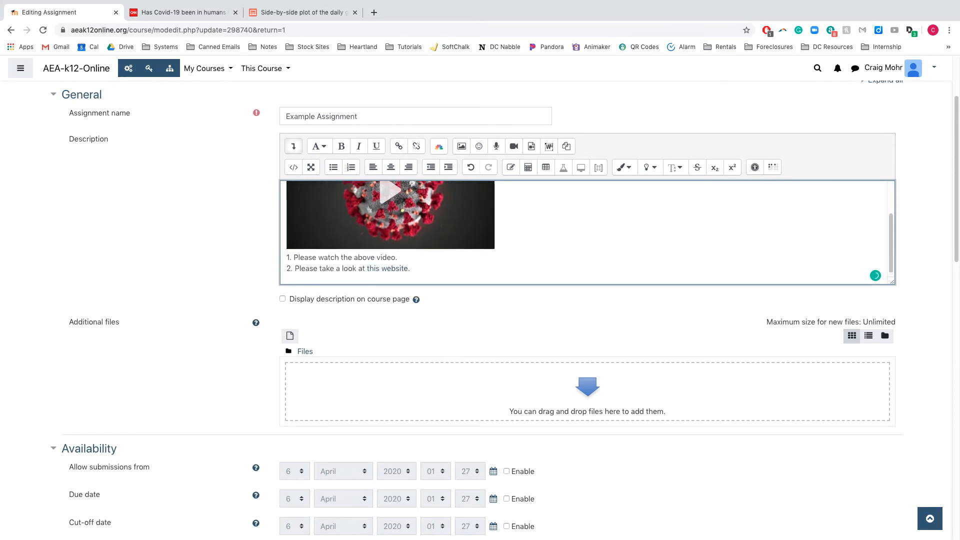
{"action": "type", "text": "(Click 6 weeks at top of graph, then click hide all countries, and"}
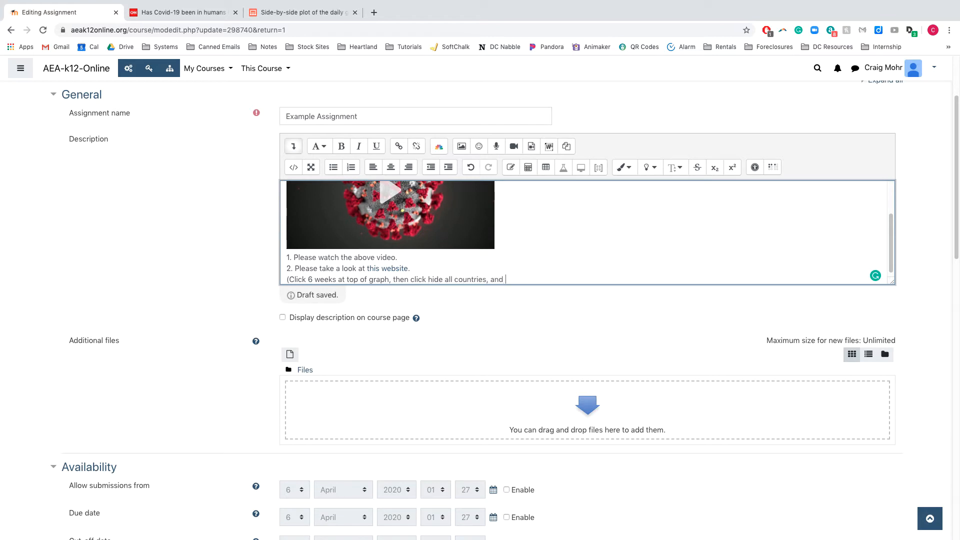
{"action": "type", "text": " then find "}
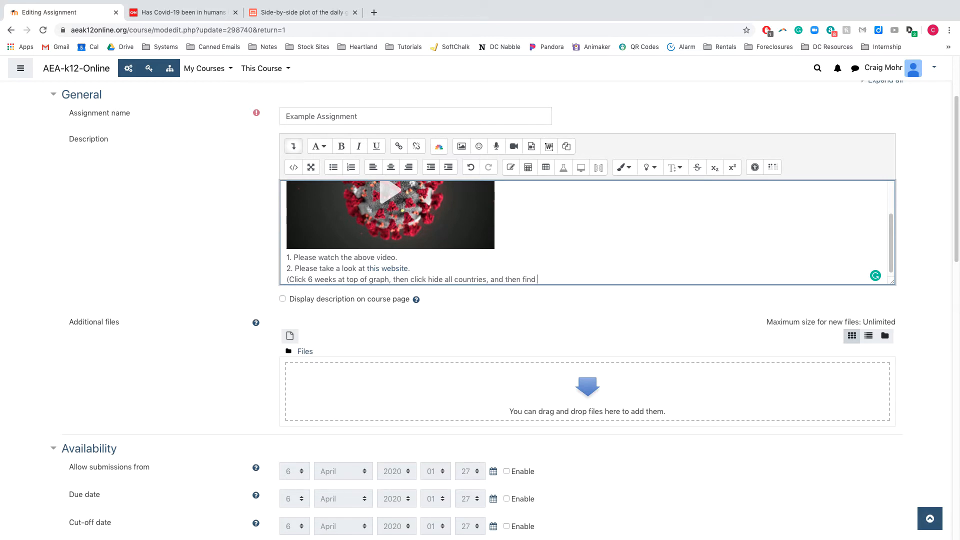
Step: Finish the note line with "the US on the right and click to turn it on."
{"action": "type", "text": "the US on the eight and"}
{"action": "key", "text": "BackSpace"}
{"action": "key", "text": "BackSpace"}
{"action": "key", "text": "BackSpace"}
{"action": "key", "text": "BackSpace"}
{"action": "left_click", "coordinate": [585, 279]}
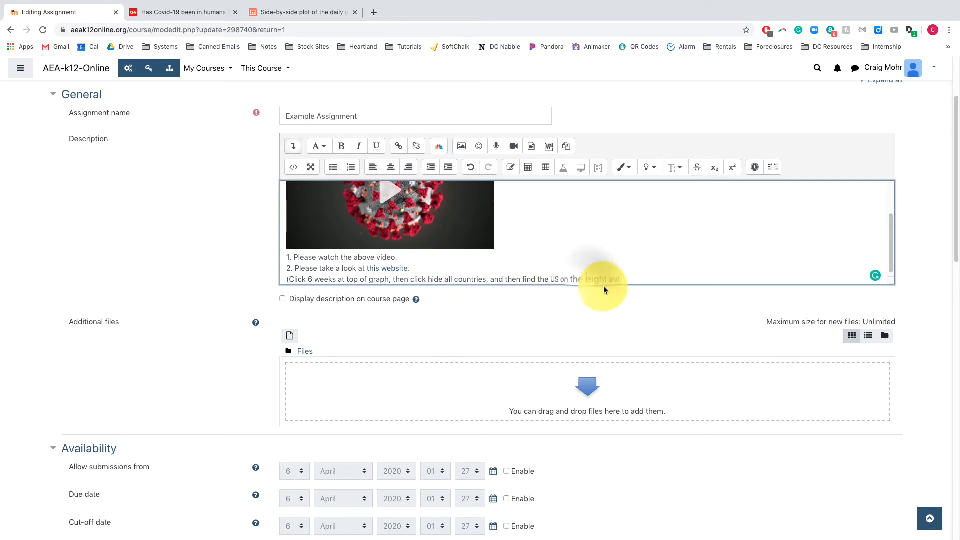
{"action": "key", "text": "BackSpace"}
{"action": "type", "text": "r"}
{"action": "left_click", "coordinate": [617, 279]}
{"action": "type", "text": "c"}
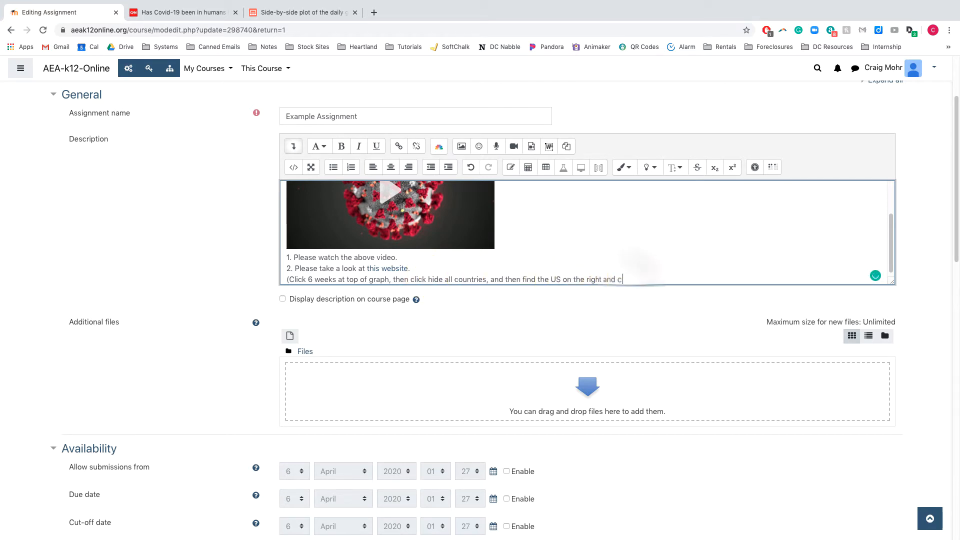
{"action": "type", "text": "lick to turn it on"}
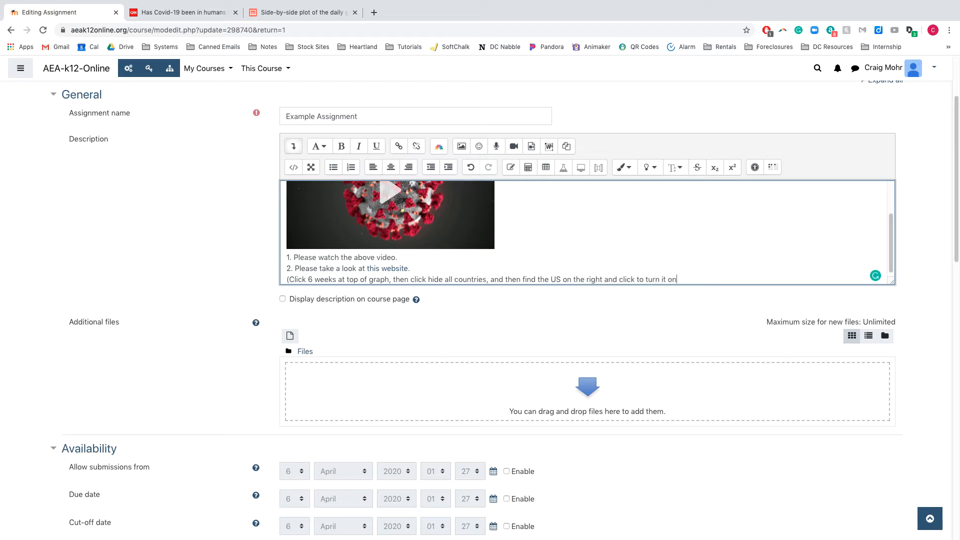
{"action": "type", "text": "."}
{"action": "scroll", "coordinate": [650, 254], "scroll_direction": "down", "scroll_amount": 1}
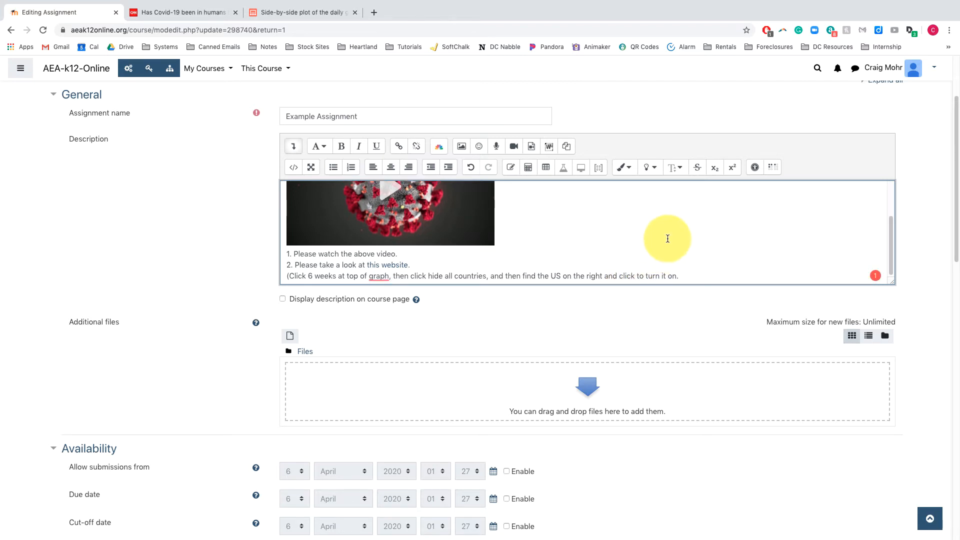
Step: Add a third instruction line reading "3. Please submit a response after you have has the chance to do steps 1 and 2."
{"action": "key", "text": "Return"}
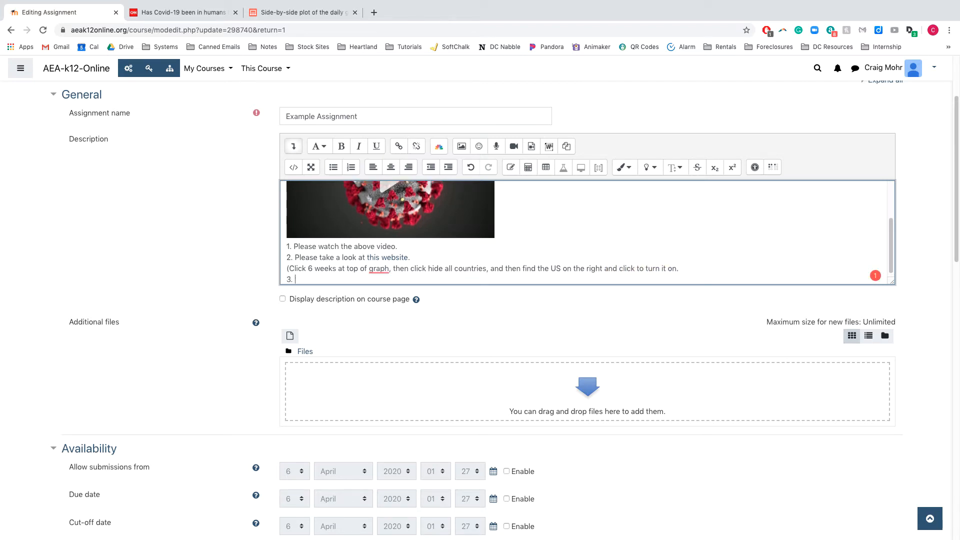
{"action": "type", "text": "3. Please submit a response to these two resources."}
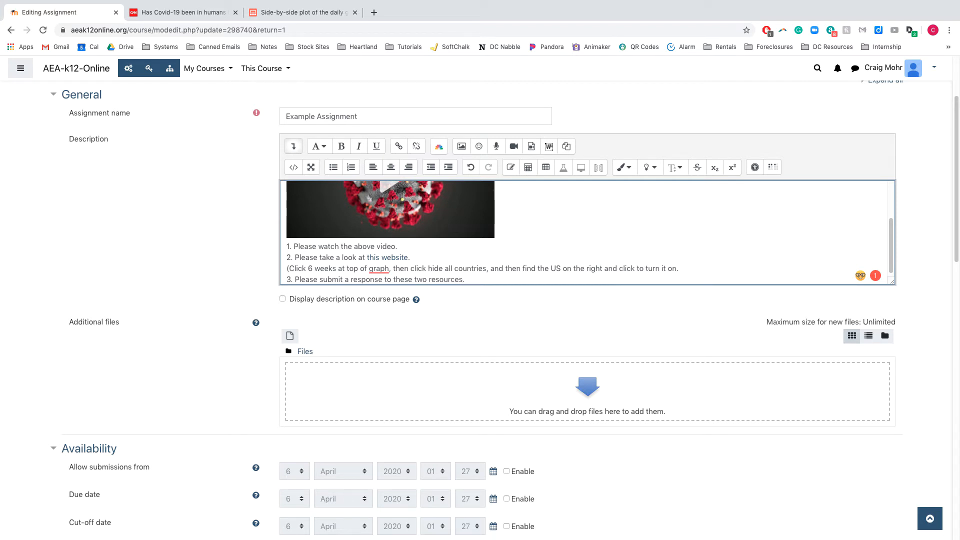
{"action": "double_click", "coordinate": [389, 280]}
{"action": "type", "text": "after you have has the chnce to "}
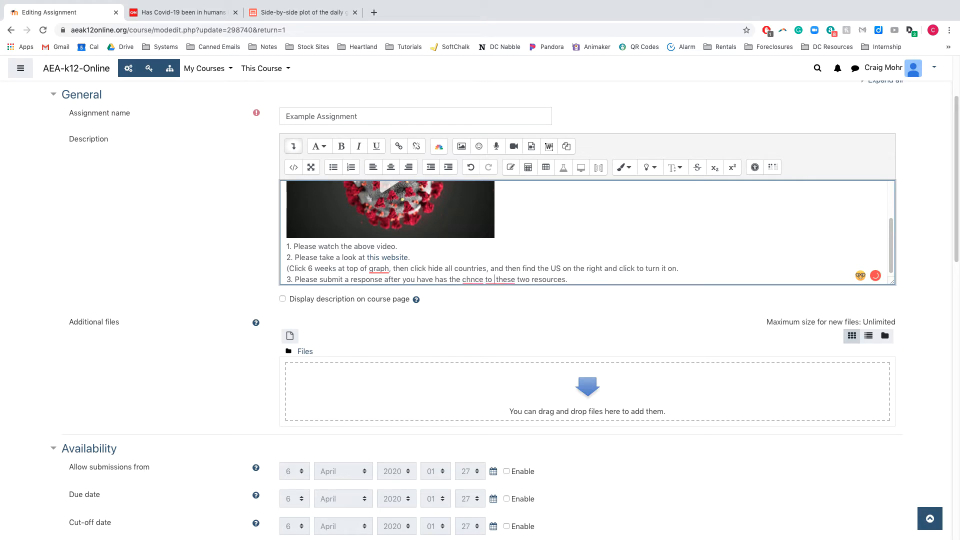
{"action": "type", "text": "do steps 1 and 2"}
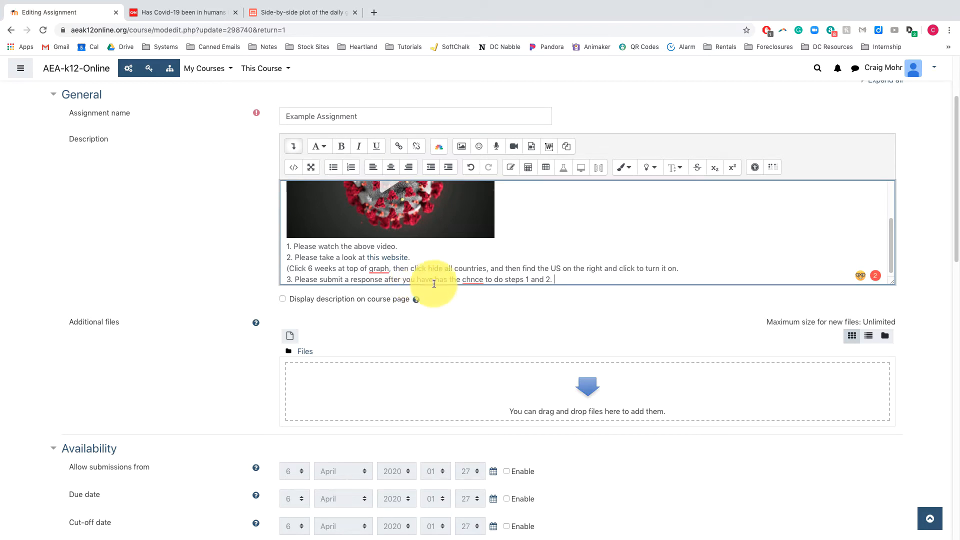
{"action": "left_click", "coordinate": [471, 280]}
{"action": "type", "text": "a"}
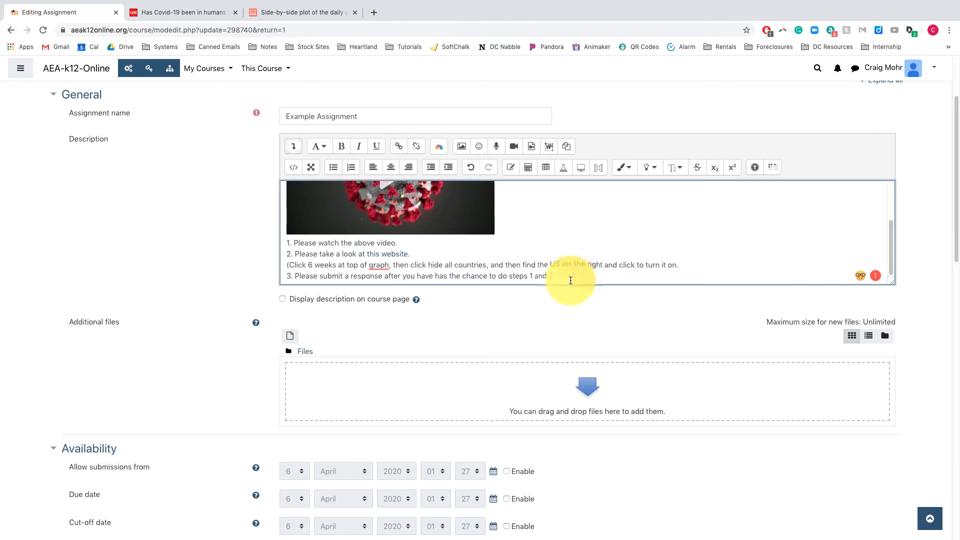
Step: Accept the Grammarly suggestion that changes "graph" to "the graph" in the note line
{"action": "mouse_move", "coordinate": [378, 271]}
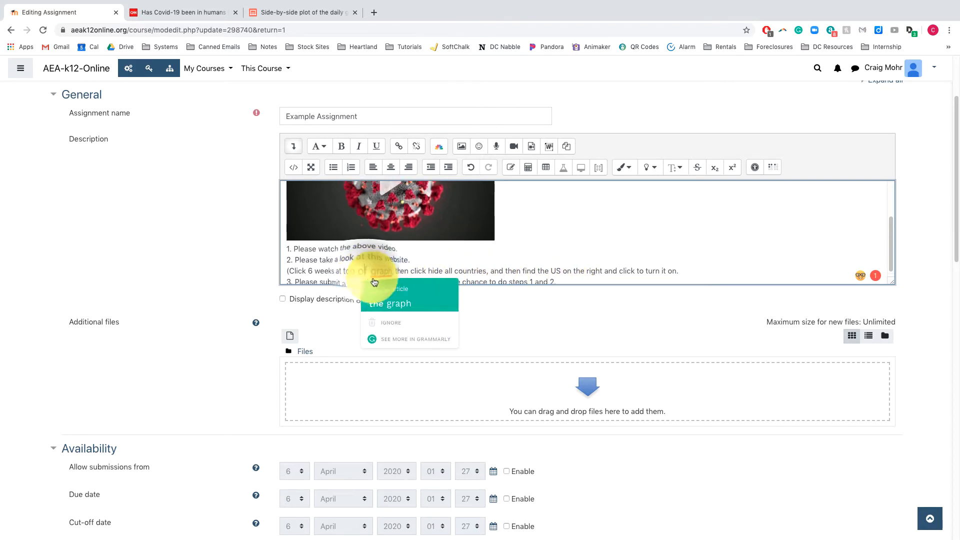
{"action": "left_click", "coordinate": [400, 301]}
{"action": "left_click", "coordinate": [580, 280]}
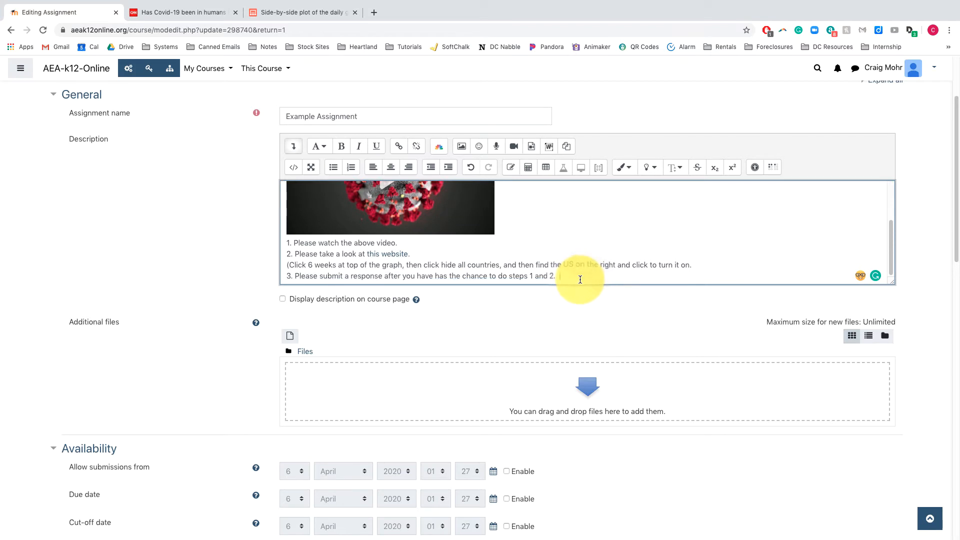
Step: Enlarge the description box to fit all its content and replace the note's final period with a closing parenthesis
{"action": "scroll", "coordinate": [365, 240], "scroll_direction": "up", "scroll_amount": 2}
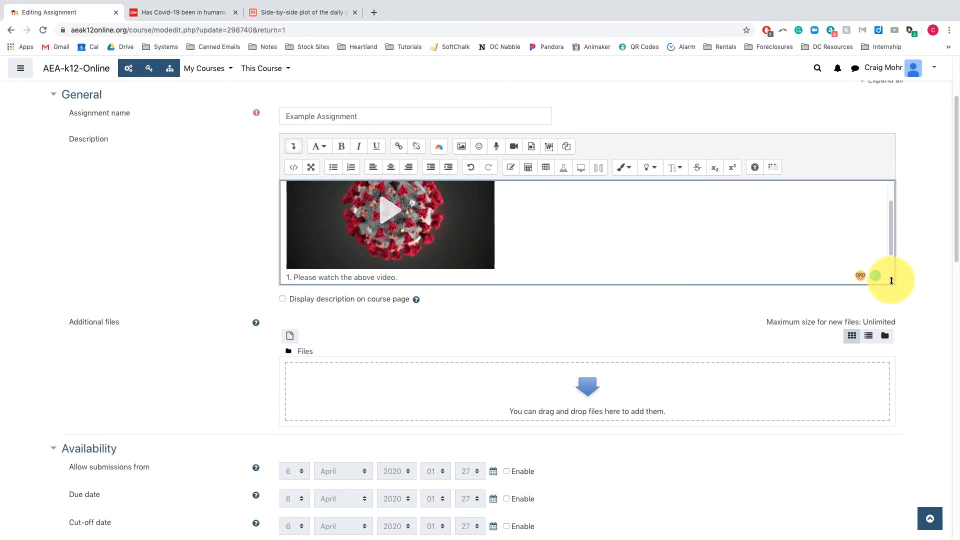
{"action": "left_click_drag", "start_coordinate": [889, 280], "coordinate": [887, 397]}
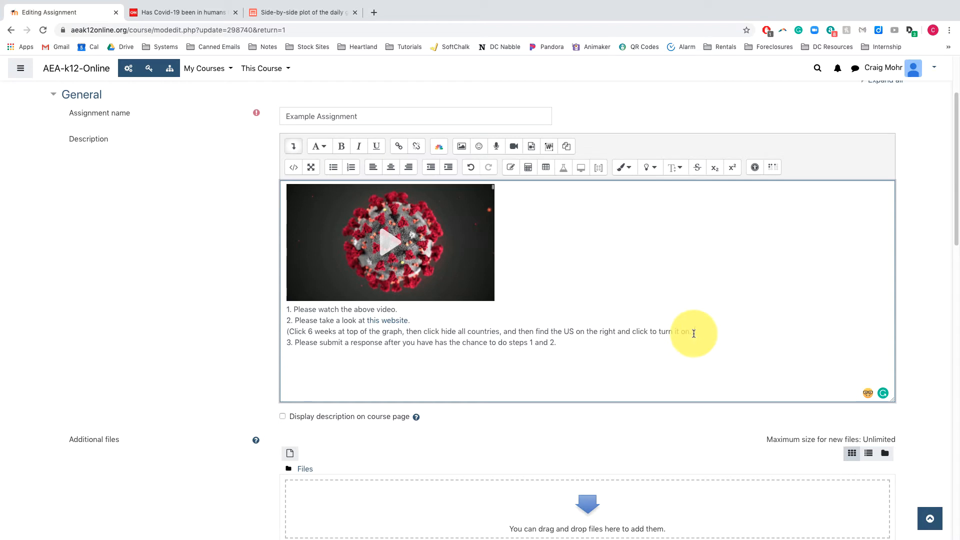
{"action": "key", "text": "BackSpace"}
{"action": "type", "text": ")"}
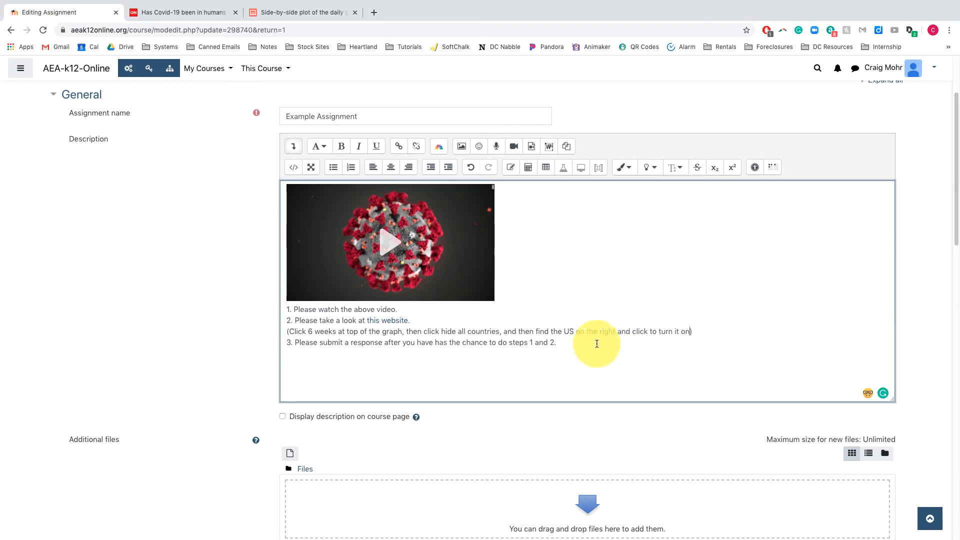
Step: Apply a larger heading style to all the text in the assignment description
{"action": "left_click_drag", "start_coordinate": [562, 343], "coordinate": [300, 232]}
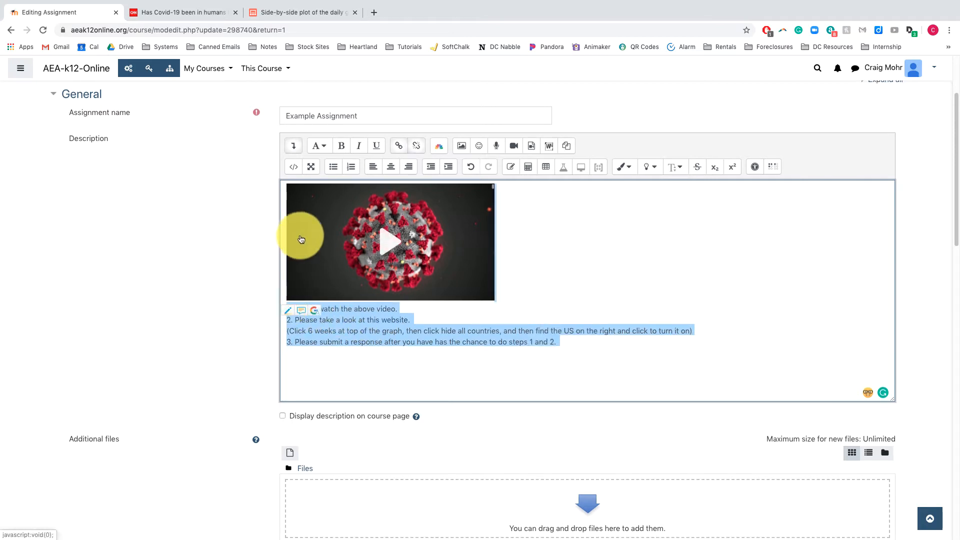
{"action": "left_click", "coordinate": [322, 146]}
{"action": "left_click", "coordinate": [335, 167]}
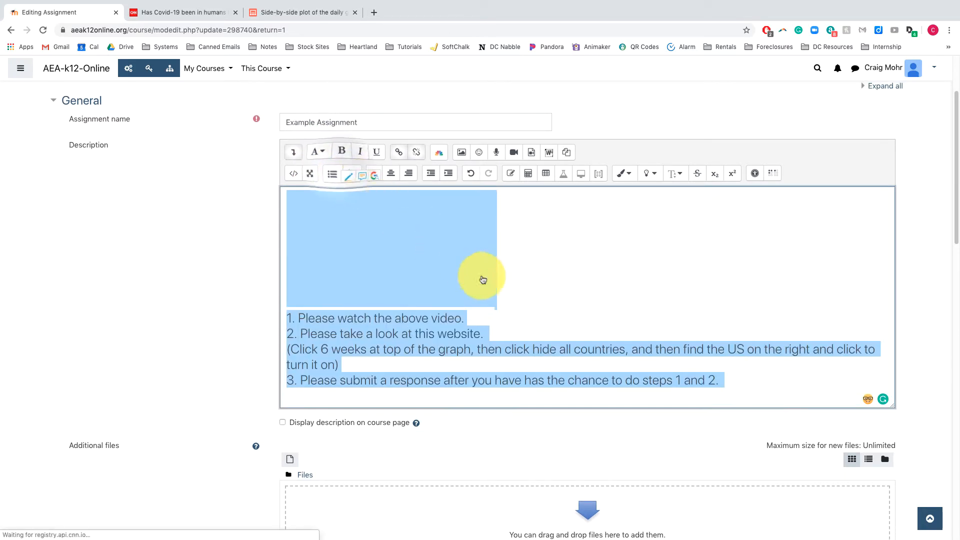
{"action": "left_click", "coordinate": [518, 325]}
{"action": "scroll", "coordinate": [518, 325], "scroll_direction": "up", "scroll_amount": 3}
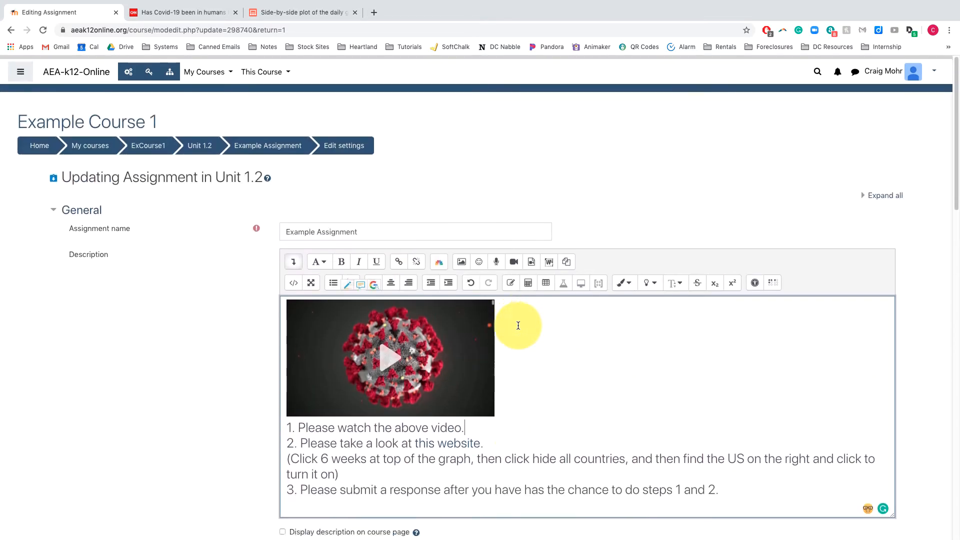
Step: Save the assignment and return to the course
{"action": "scroll", "coordinate": [518, 326], "scroll_direction": "down", "scroll_amount": 15}
{"action": "scroll", "coordinate": [517, 325], "scroll_direction": "down", "scroll_amount": 6}
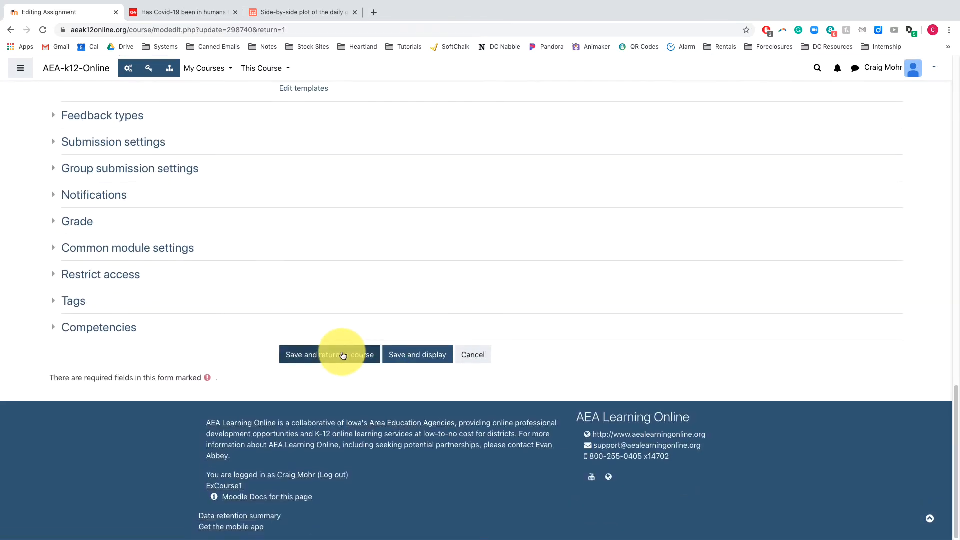
{"action": "left_click", "coordinate": [340, 353]}
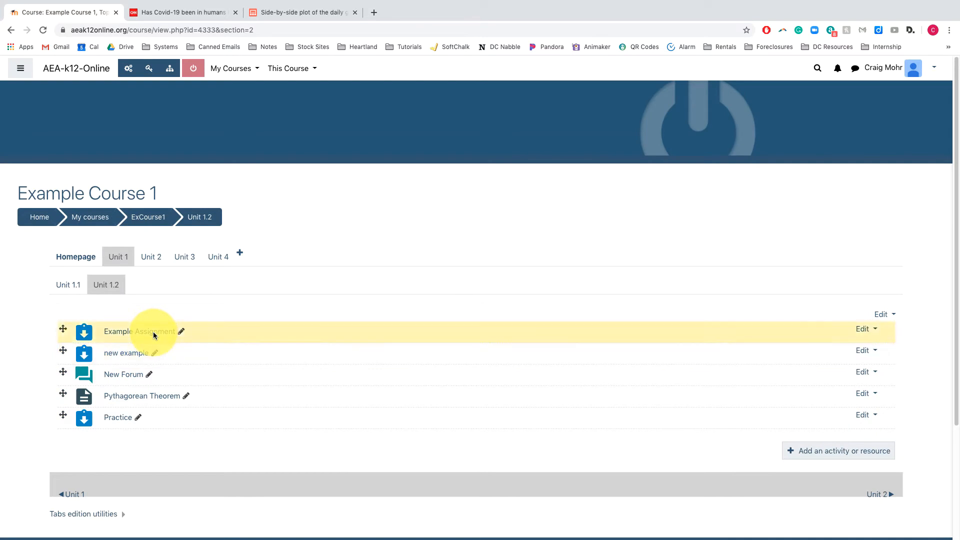
Step: Open Example Assignment from Unit 1.2 and review its video, instructions and grading summary
{"action": "left_click", "coordinate": [154, 336]}
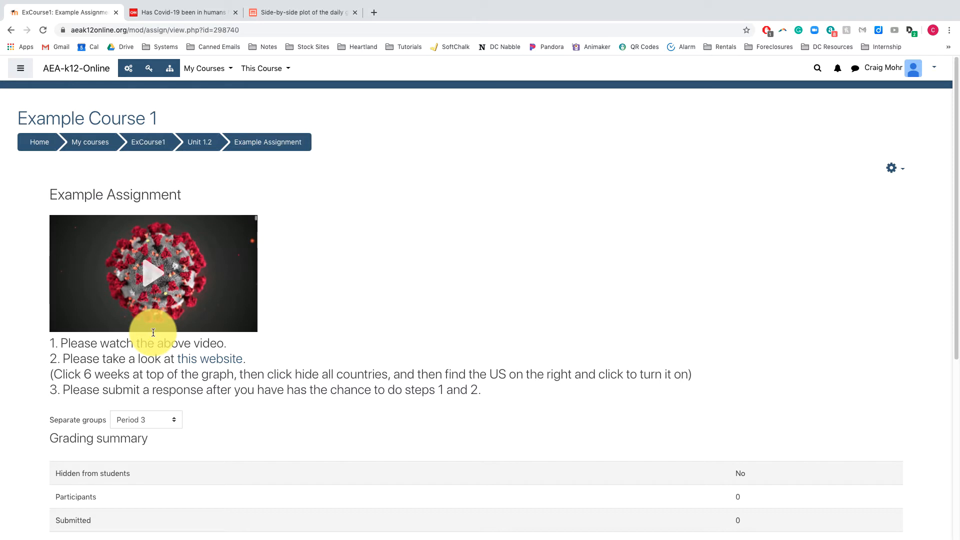
{"action": "scroll", "coordinate": [154, 332], "scroll_direction": "down", "scroll_amount": 3}
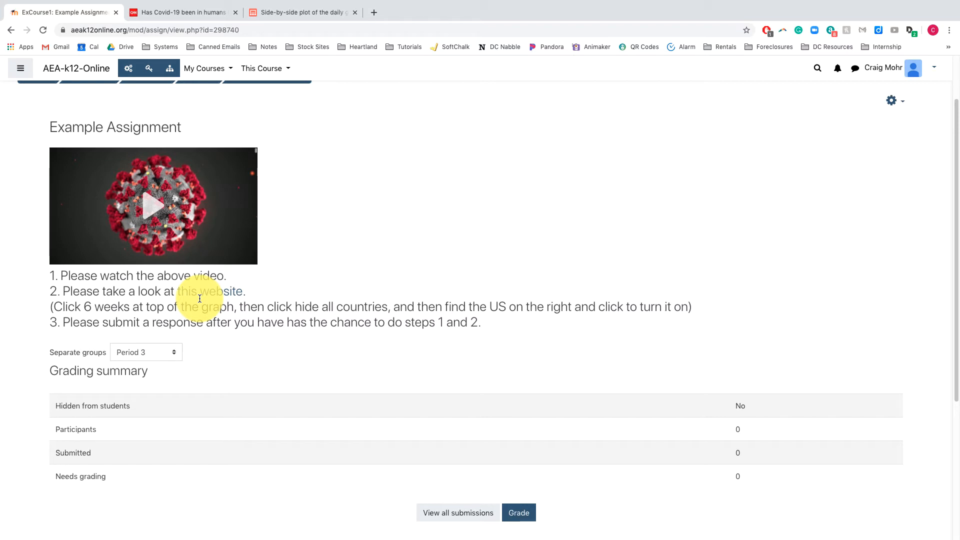
{"action": "scroll", "coordinate": [267, 245], "scroll_direction": "down", "scroll_amount": 1}
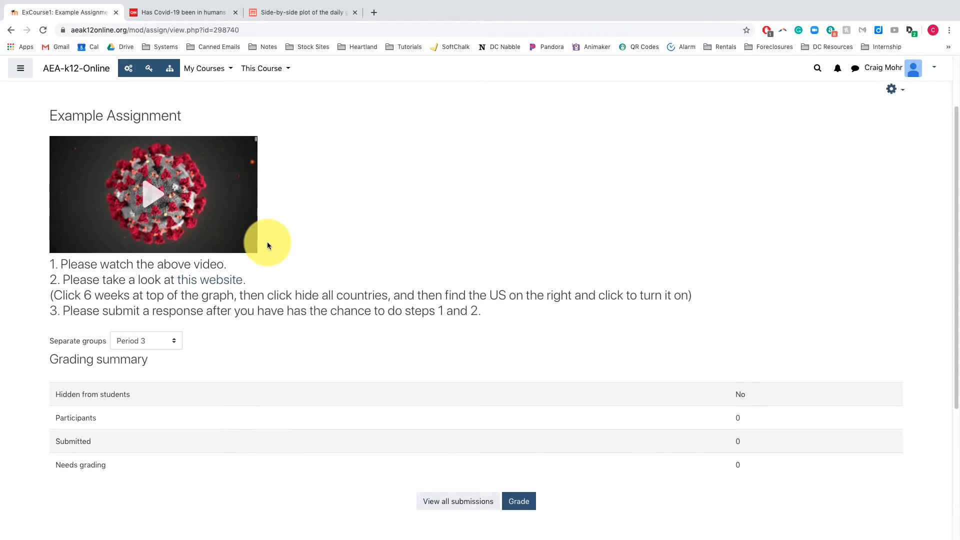
{"action": "scroll", "coordinate": [268, 244], "scroll_direction": "up", "scroll_amount": 3}
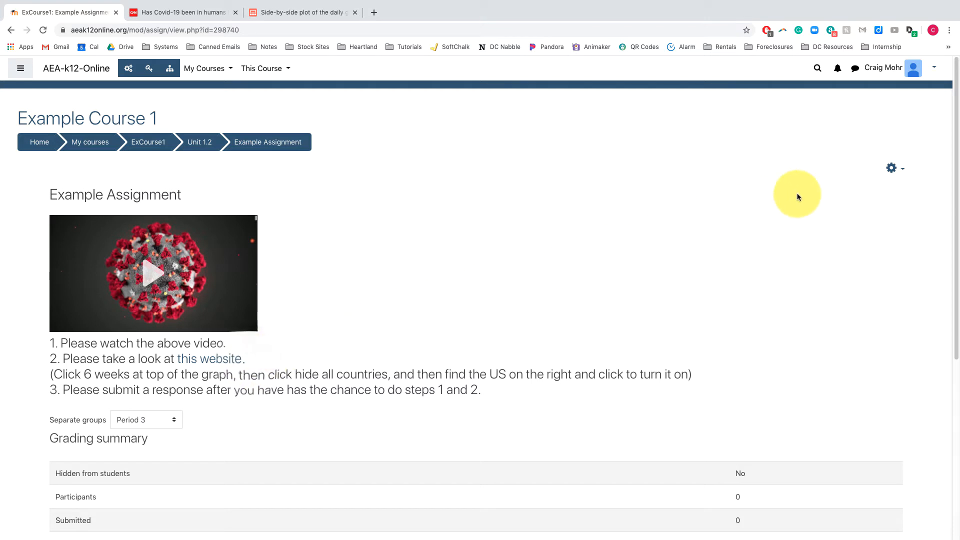
Step: Return to the open studylib.net COVID-19 growth plot page
{"action": "left_click", "coordinate": [891, 169]}
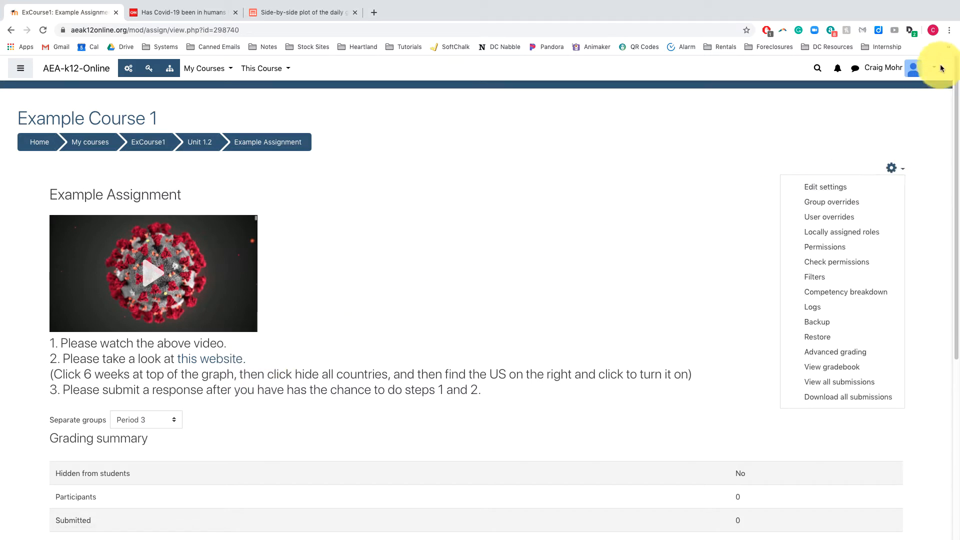
{"action": "left_click", "coordinate": [948, 47]}
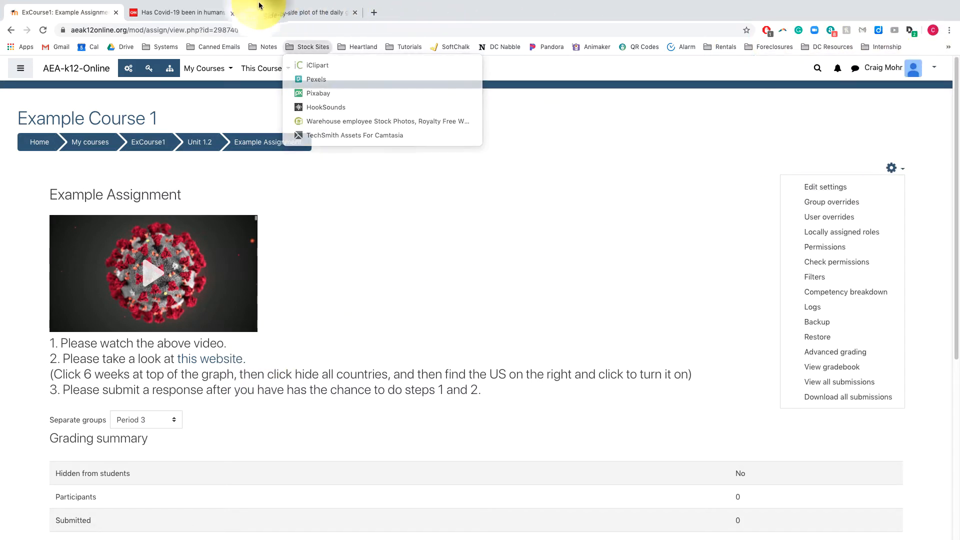
{"action": "left_click", "coordinate": [261, 10]}
{"action": "right_click", "coordinate": [503, 376]}
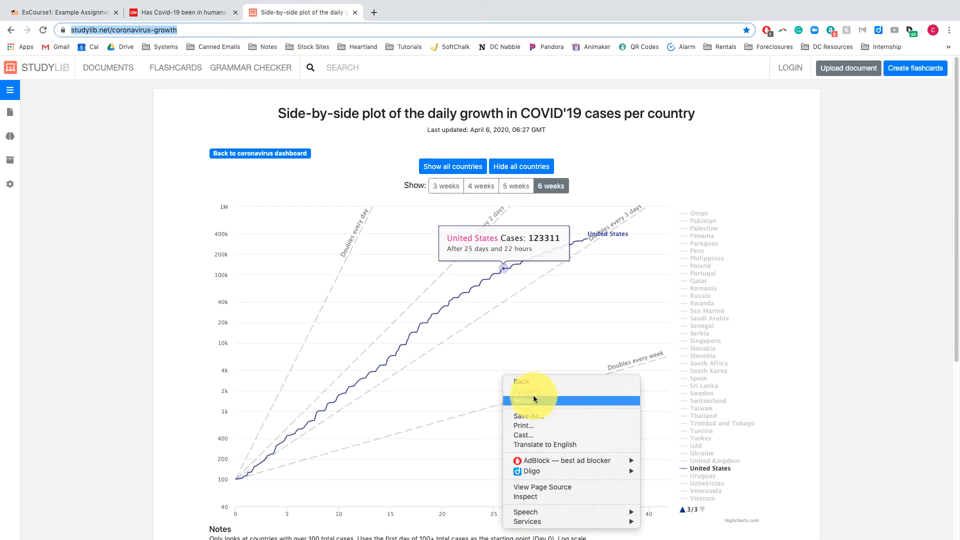
{"action": "key", "text": "Down"}
{"action": "key", "text": "Down"}
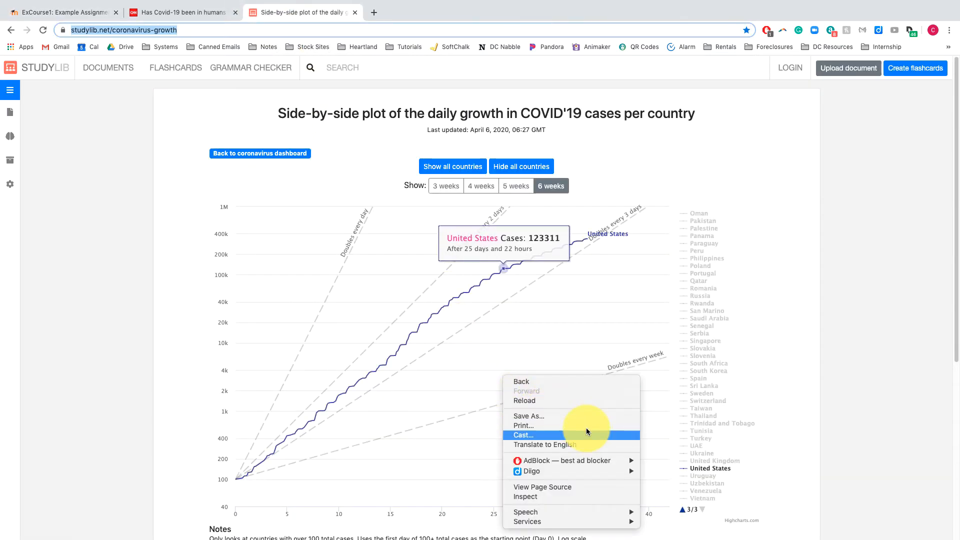
{"action": "left_click", "coordinate": [578, 416]}
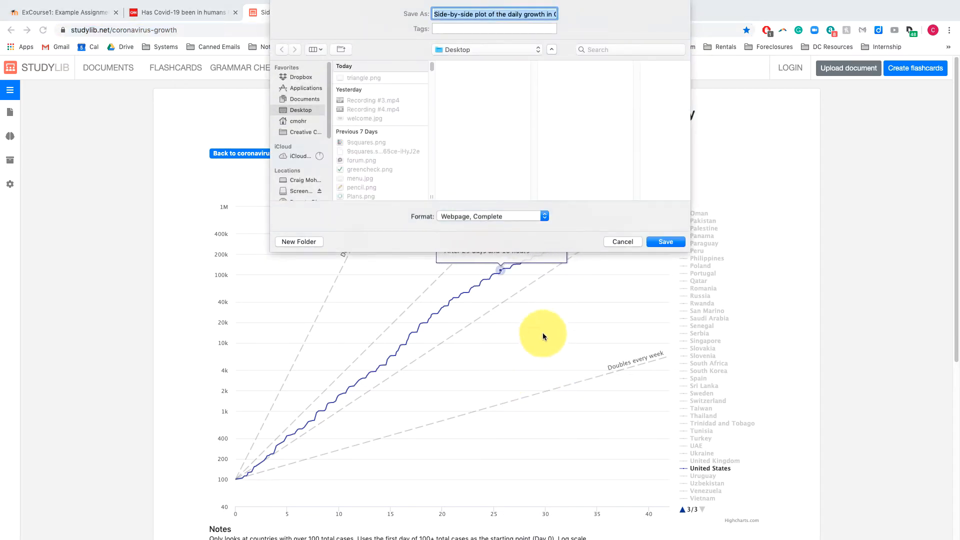
{"action": "left_click", "coordinate": [620, 241]}
Step: Examine the six-week United States growth curve and the country list beside it
{"action": "scroll", "coordinate": [796, 255], "scroll_direction": "down", "scroll_amount": 1}
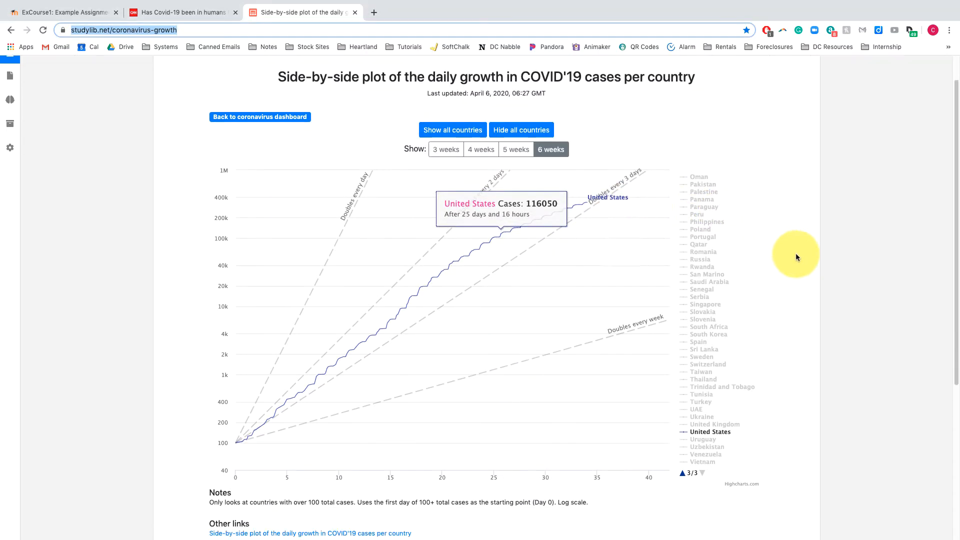
{"action": "scroll", "coordinate": [795, 253], "scroll_direction": "down", "scroll_amount": 1}
{"action": "left_click", "coordinate": [810, 254]}
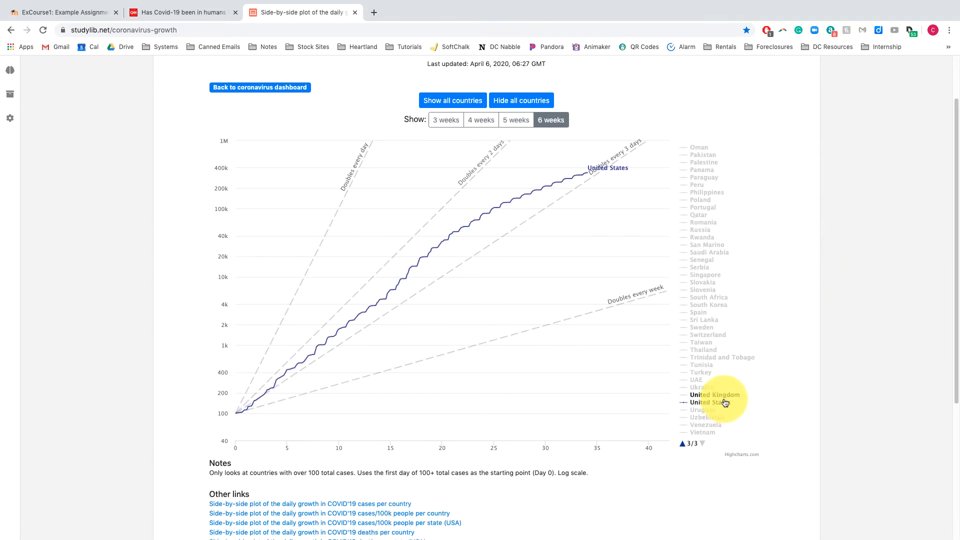
{"action": "scroll", "coordinate": [724, 400], "scroll_direction": "up", "scroll_amount": 2}
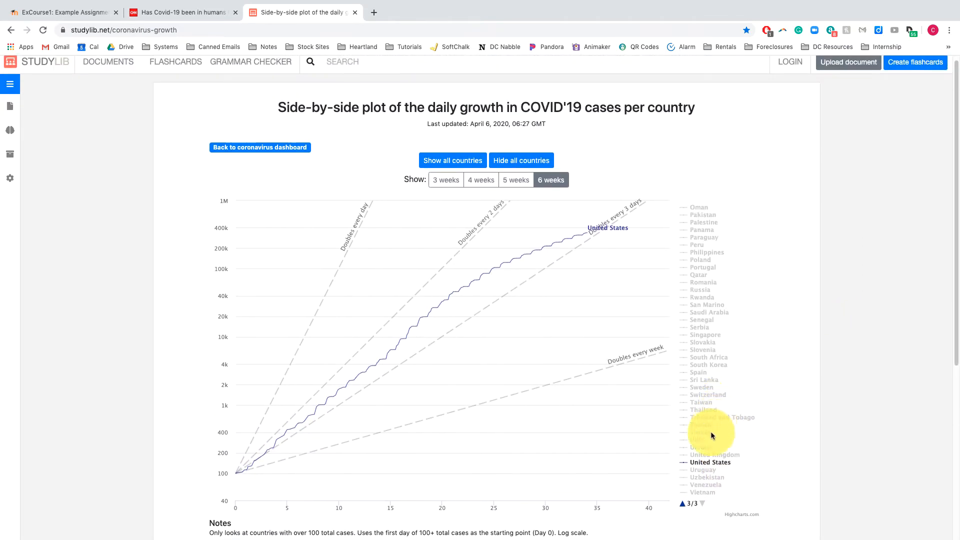
Step: Add Canada's curve to the six-week growth plot and take a screenshot of the plot with its country list
{"action": "left_click", "coordinate": [683, 504]}
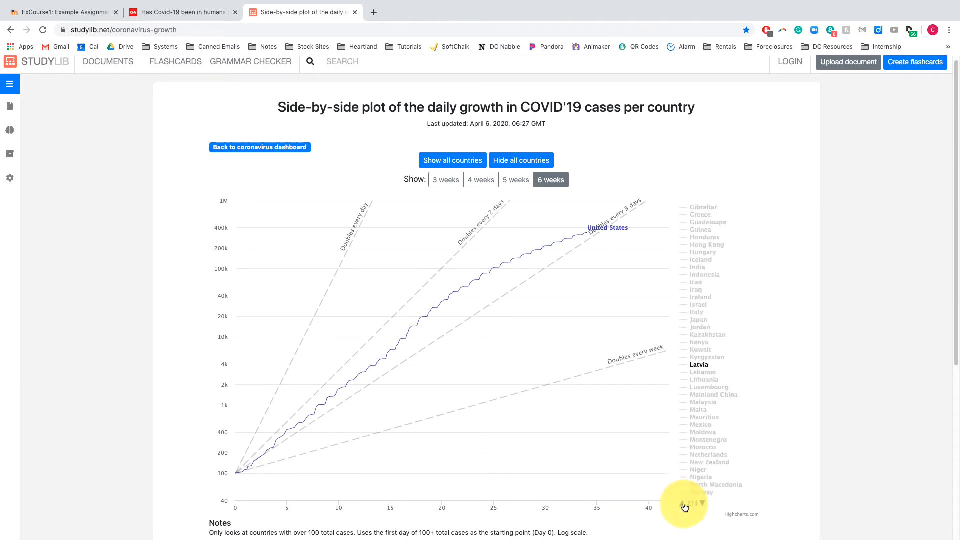
{"action": "scroll", "coordinate": [685, 508], "scroll_direction": "up", "scroll_amount": 1}
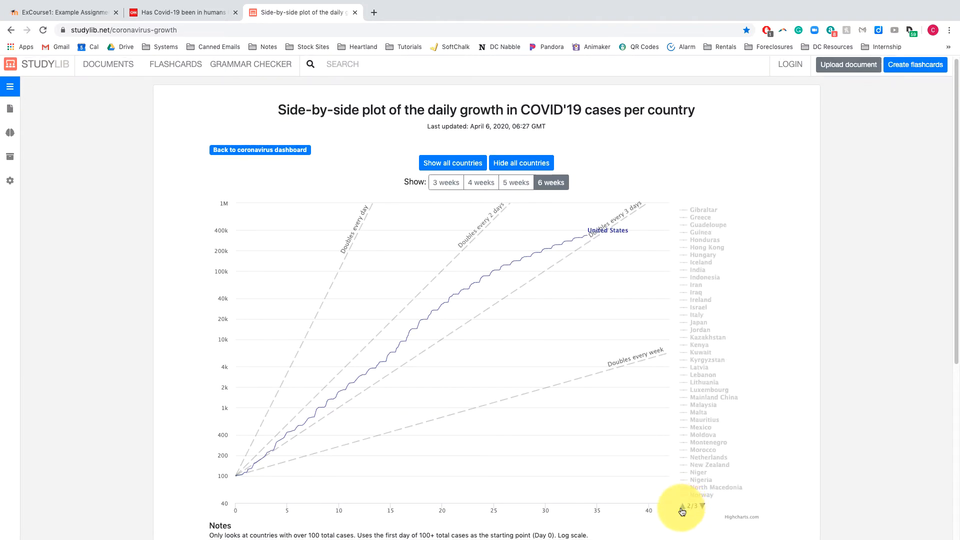
{"action": "left_click", "coordinate": [683, 505]}
{"action": "scroll", "coordinate": [679, 507], "scroll_direction": "up", "scroll_amount": 1}
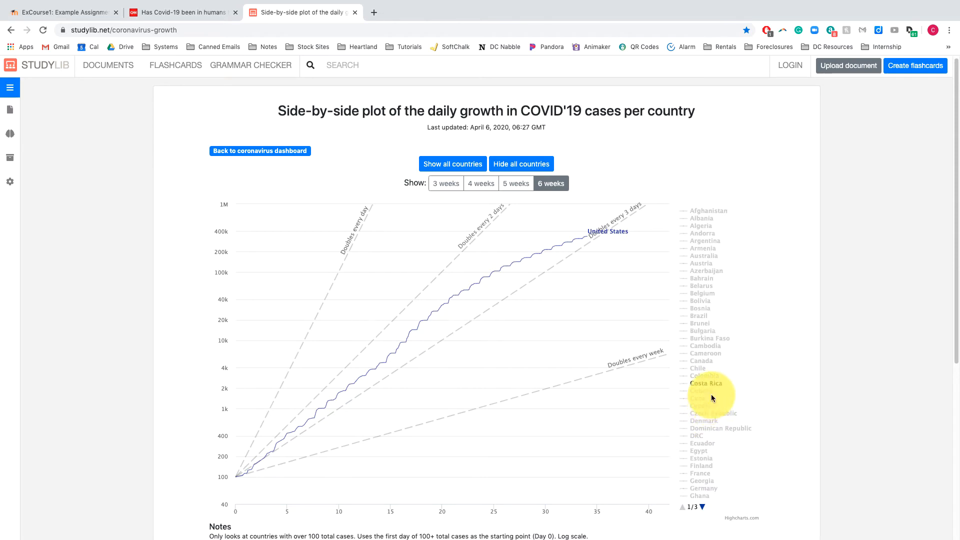
{"action": "scroll", "coordinate": [712, 398], "scroll_direction": "up", "scroll_amount": 1}
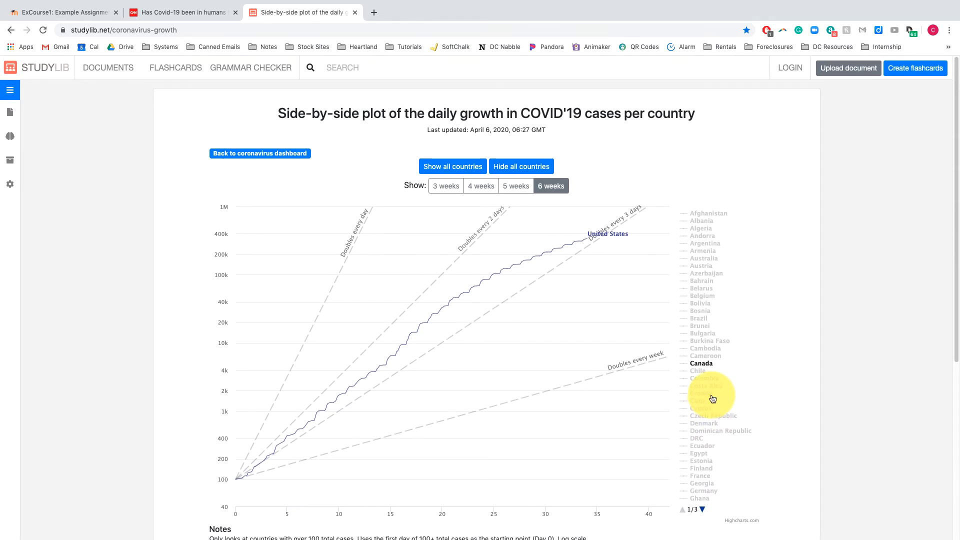
{"action": "scroll", "coordinate": [712, 399], "scroll_direction": "up", "scroll_amount": 1}
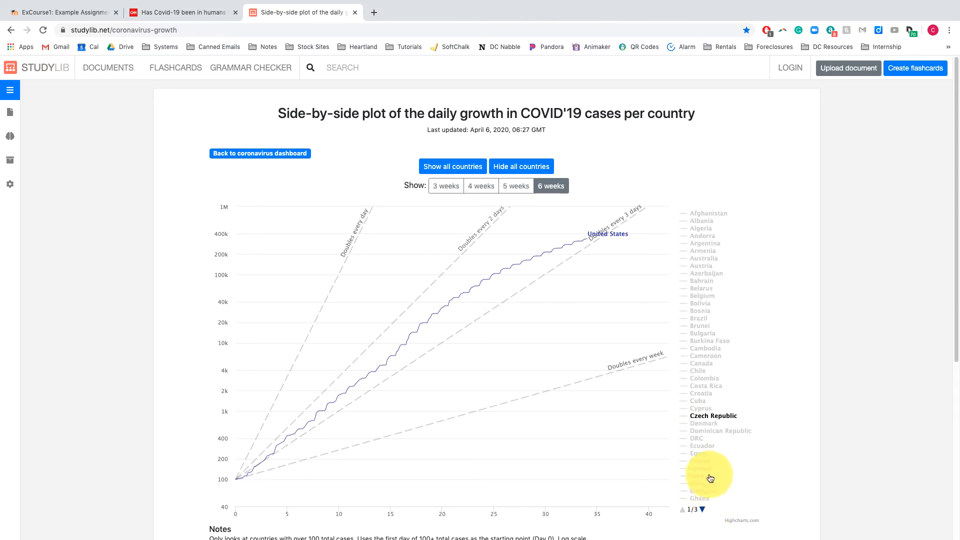
{"action": "left_click", "coordinate": [700, 367]}
{"action": "scroll", "coordinate": [699, 362], "scroll_direction": "down", "scroll_amount": 1}
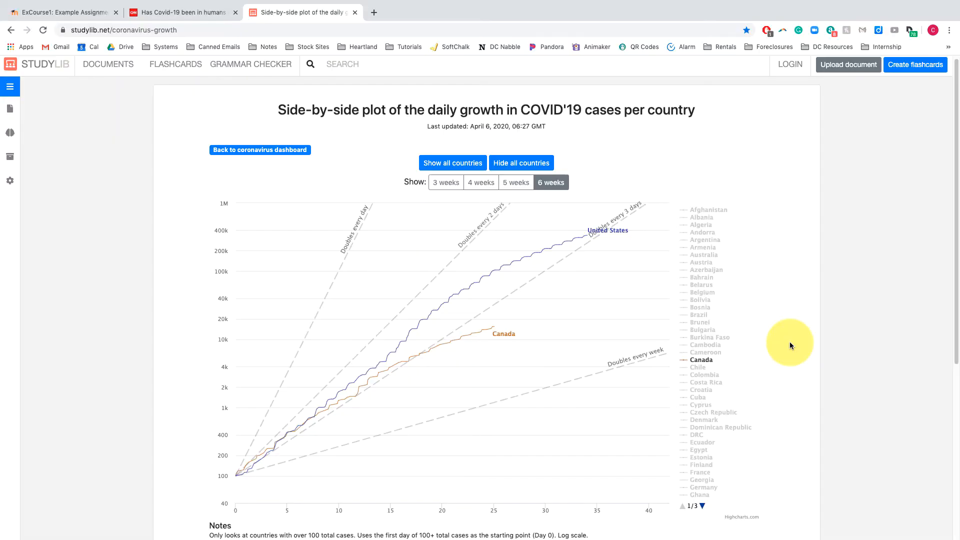
{"action": "key", "text": "super+shift+4"}
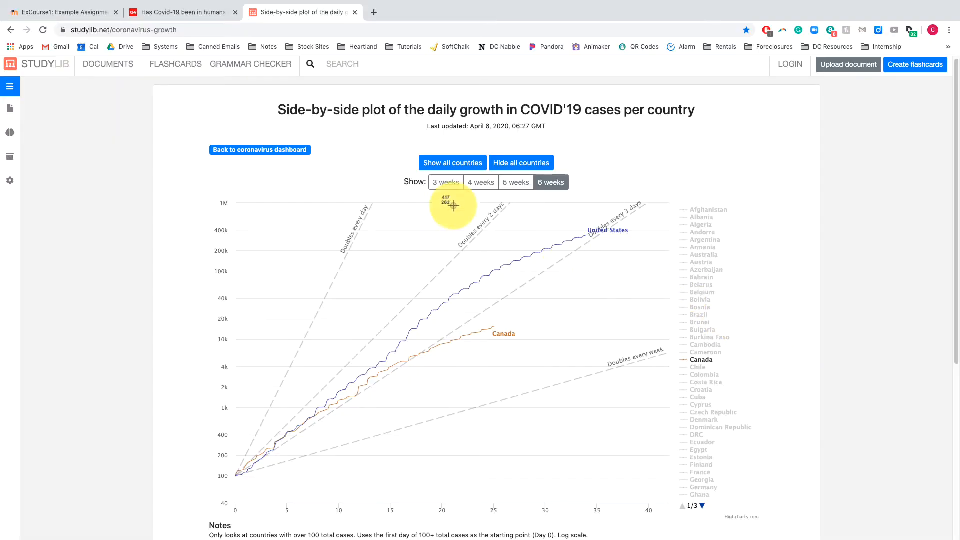
{"action": "left_click_drag", "start_coordinate": [193, 99], "coordinate": [772, 520]}
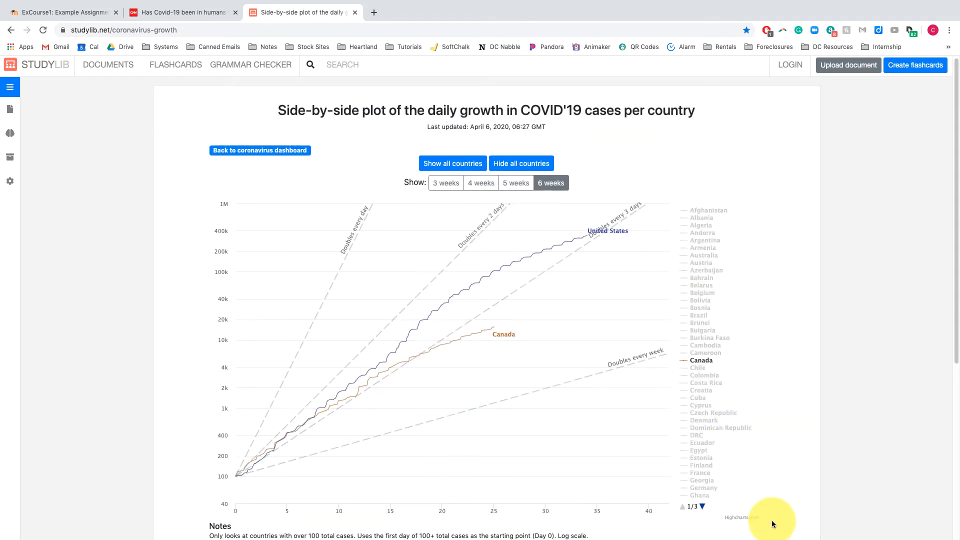
Step: Return to the Example Assignment page in Moodle and open its settings for editing
{"action": "left_click", "coordinate": [84, 14]}
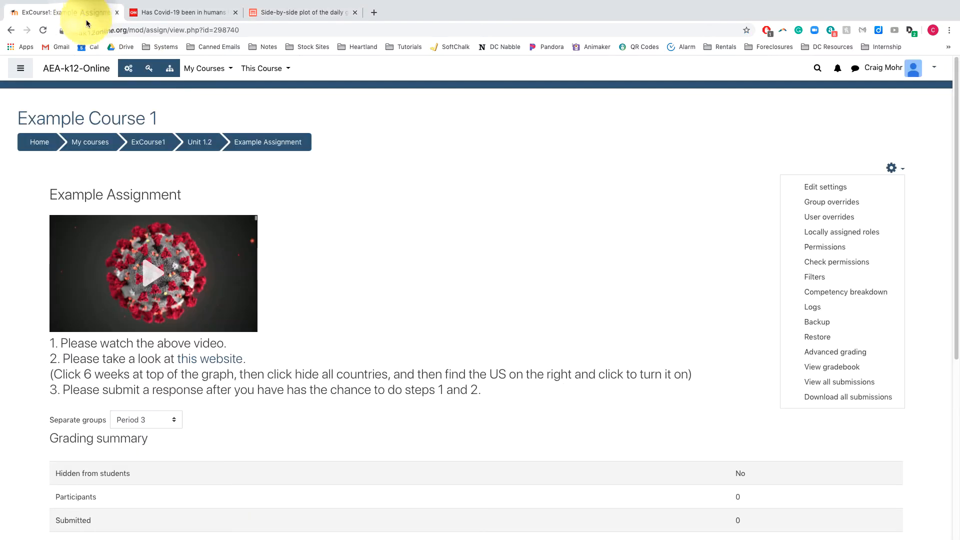
{"action": "left_click", "coordinate": [891, 168]}
{"action": "left_click", "coordinate": [864, 186]}
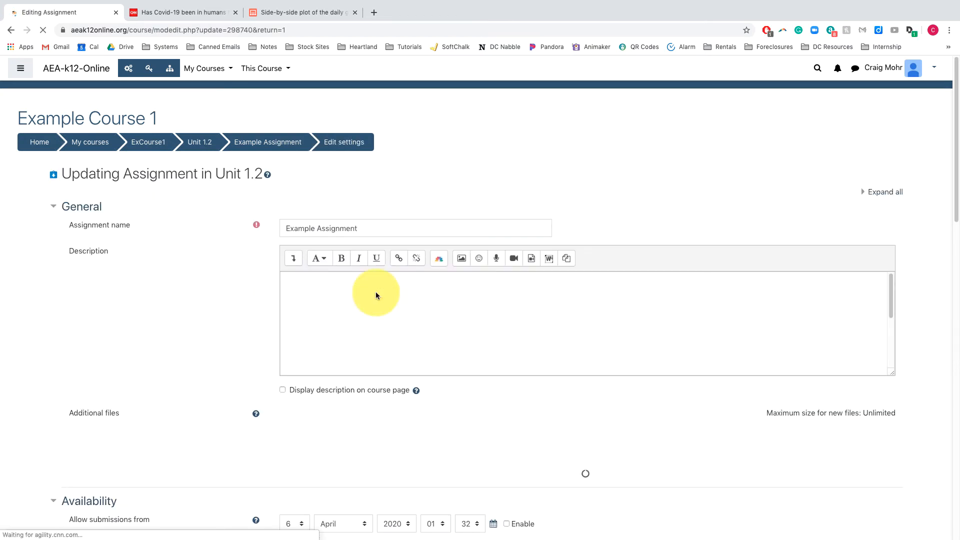
Step: Insert a second instruction reading "Click this link to get a picture." in the description and renumber the following ones 3 and 4
{"action": "scroll", "coordinate": [378, 296], "scroll_direction": "down", "scroll_amount": 2}
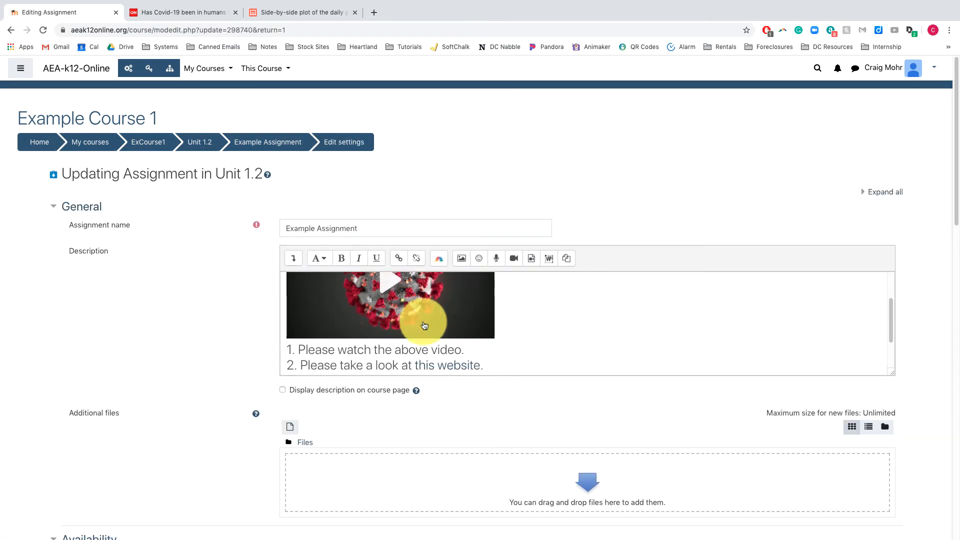
{"action": "left_click", "coordinate": [470, 351]}
{"action": "key", "text": "Return"}
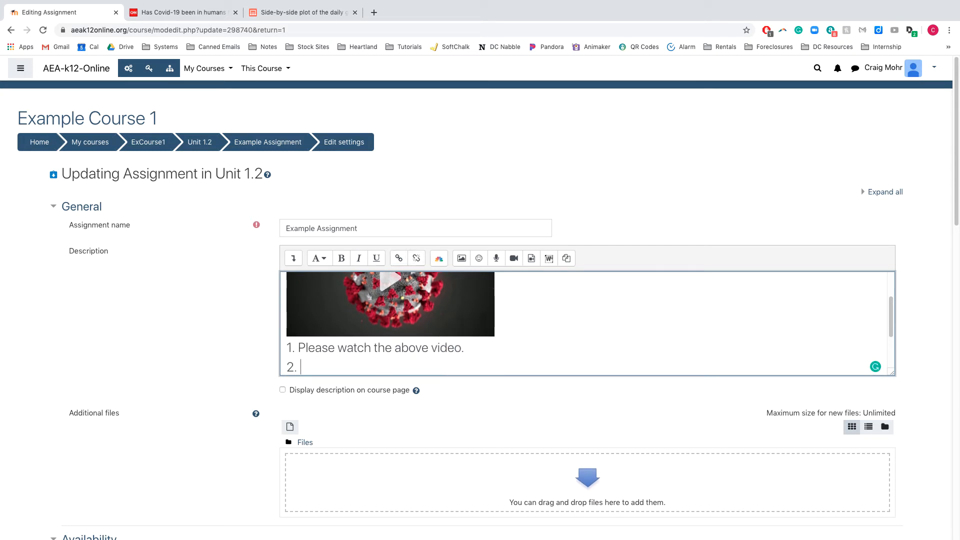
{"action": "scroll", "coordinate": [467, 348], "scroll_direction": "down", "scroll_amount": 3}
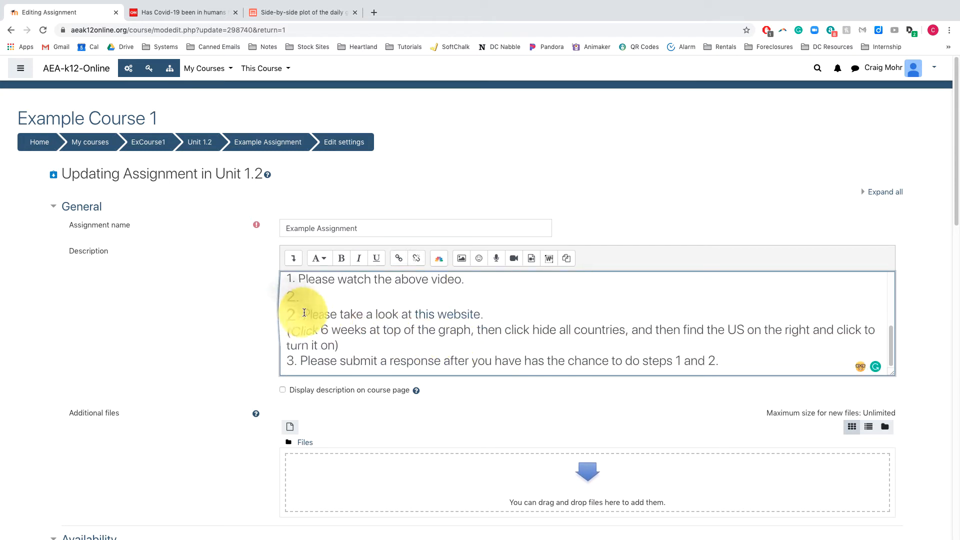
{"action": "left_click", "coordinate": [296, 314]}
{"action": "key", "text": "BackSpace"}
{"action": "type", "text": "3"}
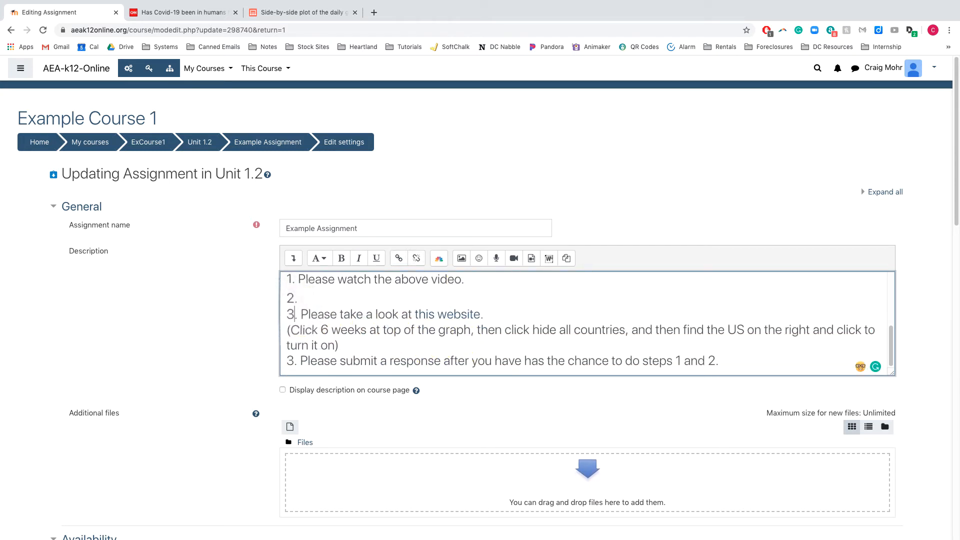
{"action": "left_click", "coordinate": [294, 361]}
{"action": "key", "text": "BackSpace"}
{"action": "type", "text": "4"}
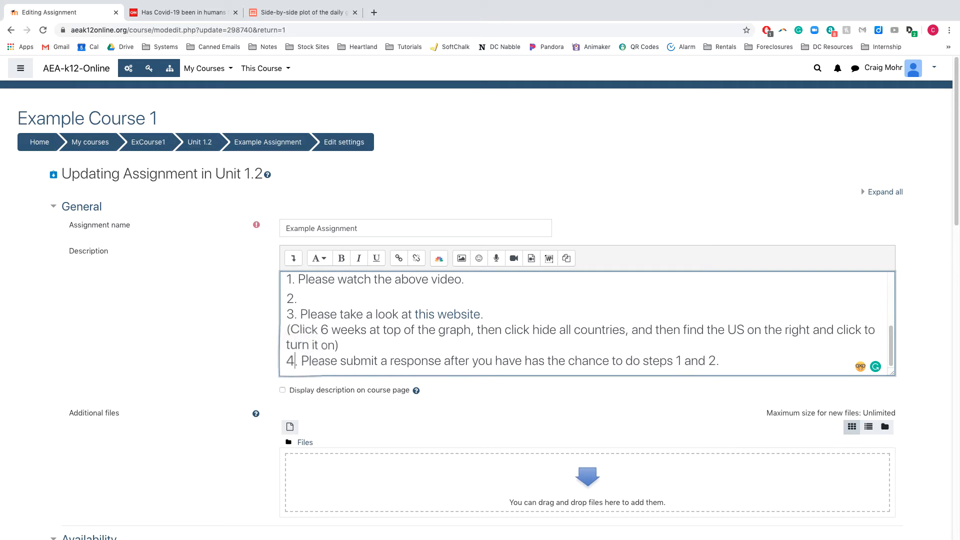
{"action": "left_click", "coordinate": [314, 298]}
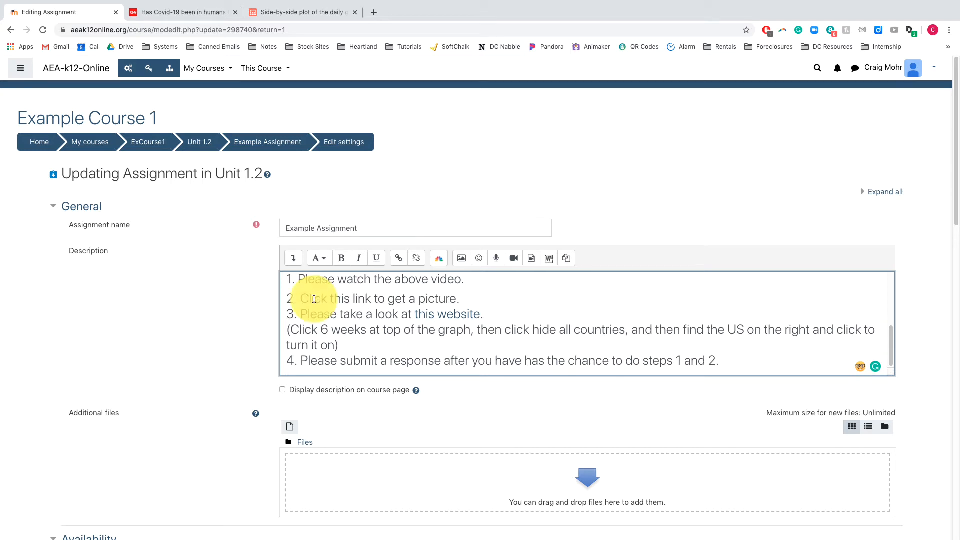
Step: Change the ending of instruction 4 to "steps 1-3."
{"action": "left_click", "coordinate": [728, 366]}
{"action": "key", "text": "Left"}
{"action": "key", "text": "BackSpace"}
{"action": "key", "text": "BackSpace"}
{"action": "key", "text": "BackSpace"}
{"action": "key", "text": "BackSpace"}
{"action": "key", "text": "BackSpace"}
{"action": "key", "text": "BackSpace"}
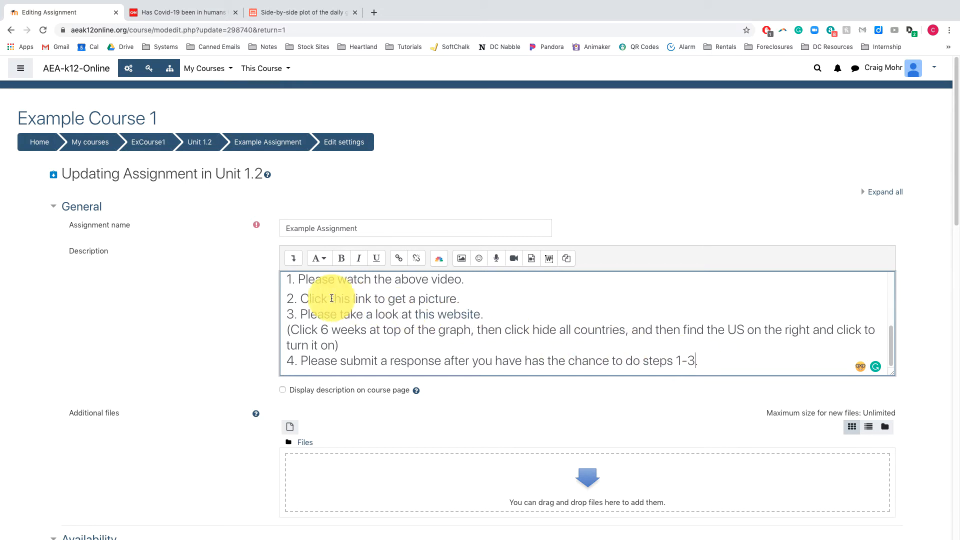
Step: Link the words "this link" in instruction 2 to the uploaded file Screen Shot 2020-04-06 at 1.32.38 AM from the Desktop
{"action": "left_click_drag", "start_coordinate": [331, 299], "coordinate": [373, 298]}
{"action": "left_click", "coordinate": [399, 258]}
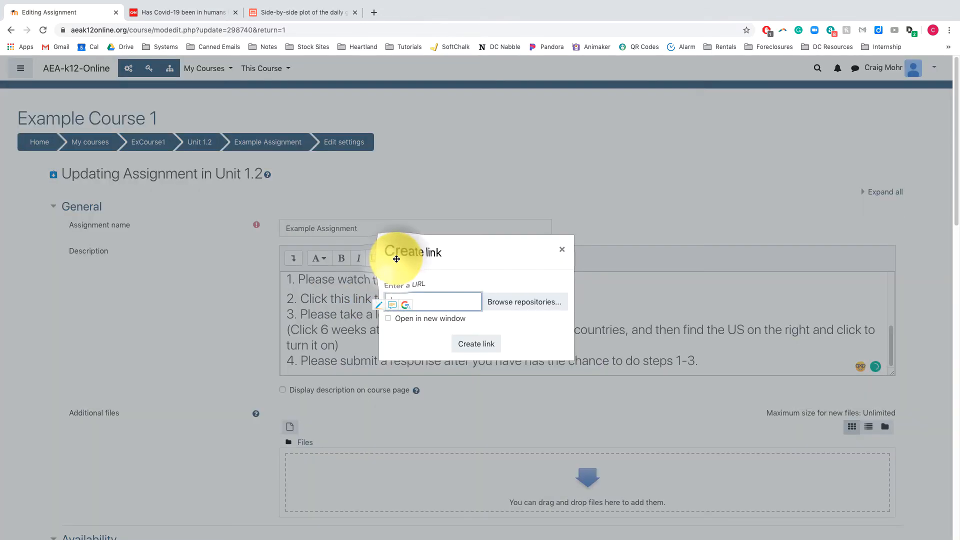
{"action": "left_click", "coordinate": [495, 300]}
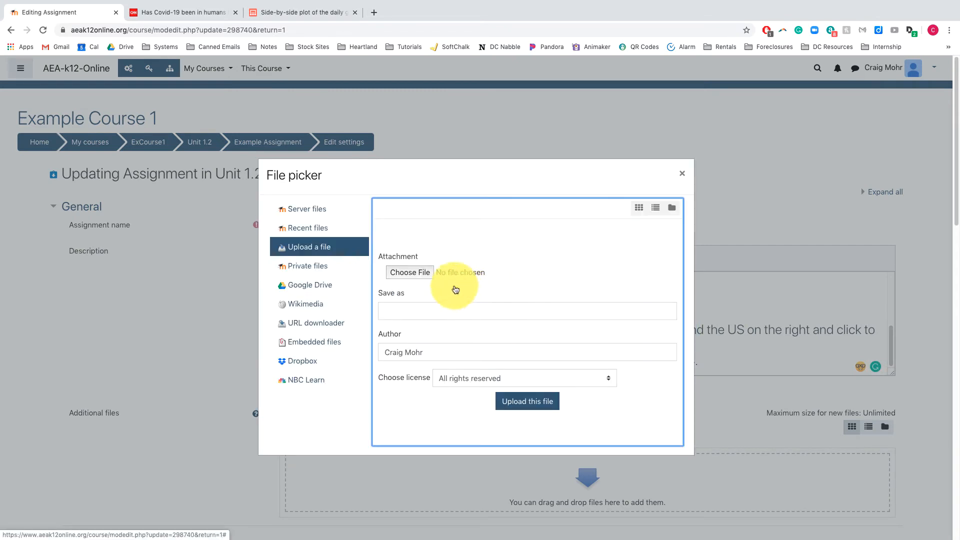
{"action": "left_click", "coordinate": [411, 273]}
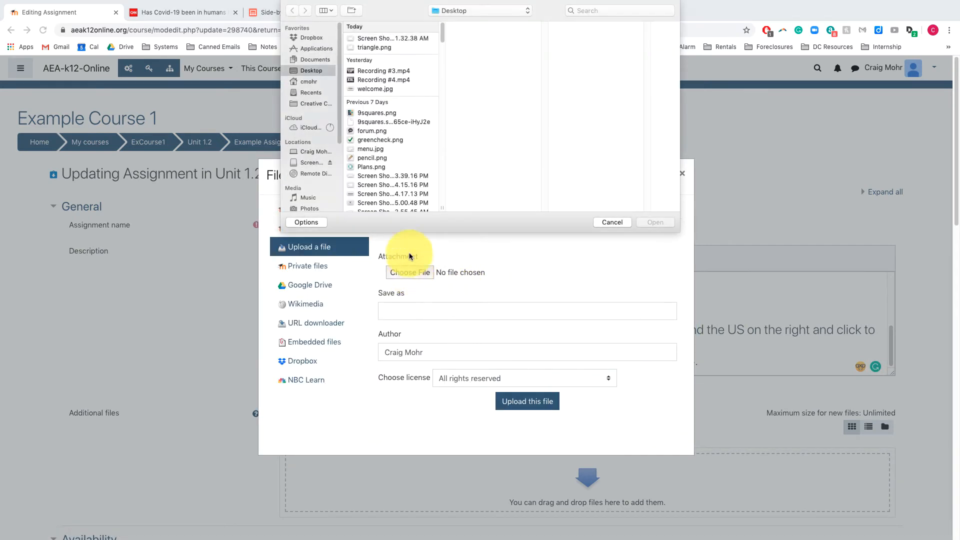
{"action": "left_click", "coordinate": [390, 38]}
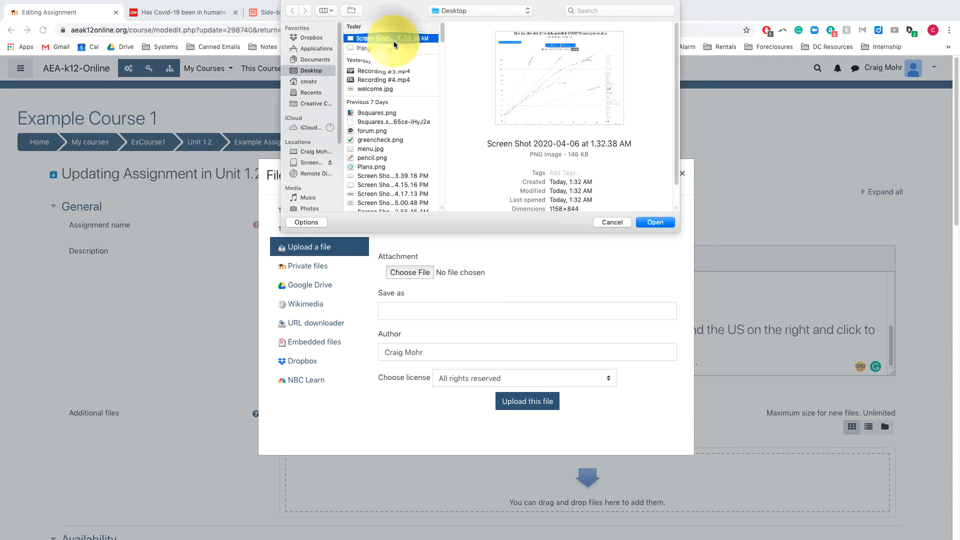
{"action": "left_click", "coordinate": [653, 221]}
{"action": "left_click", "coordinate": [522, 401]}
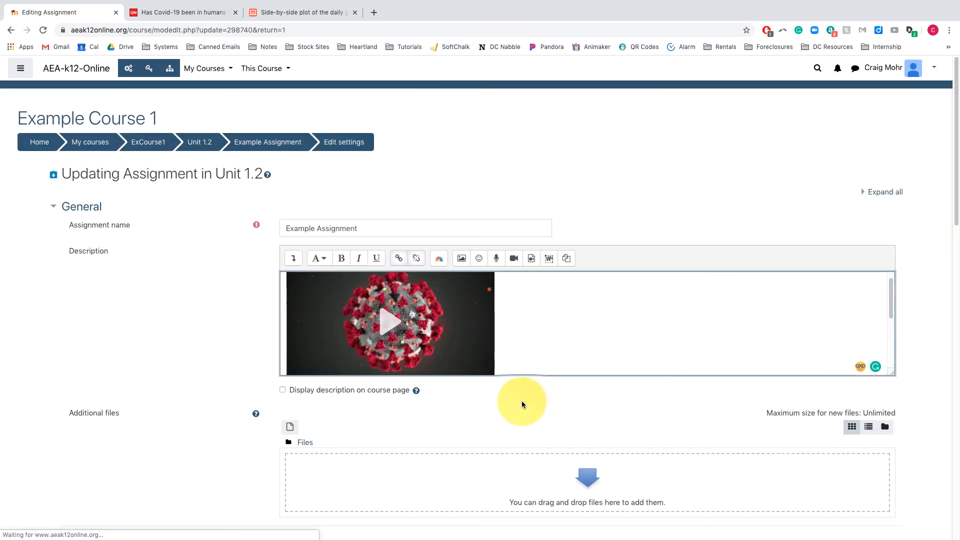
Step: Save the assignment with a return to the course and reopen Example Assignment from Unit 1.2
{"action": "scroll", "coordinate": [557, 344], "scroll_direction": "down", "scroll_amount": 15}
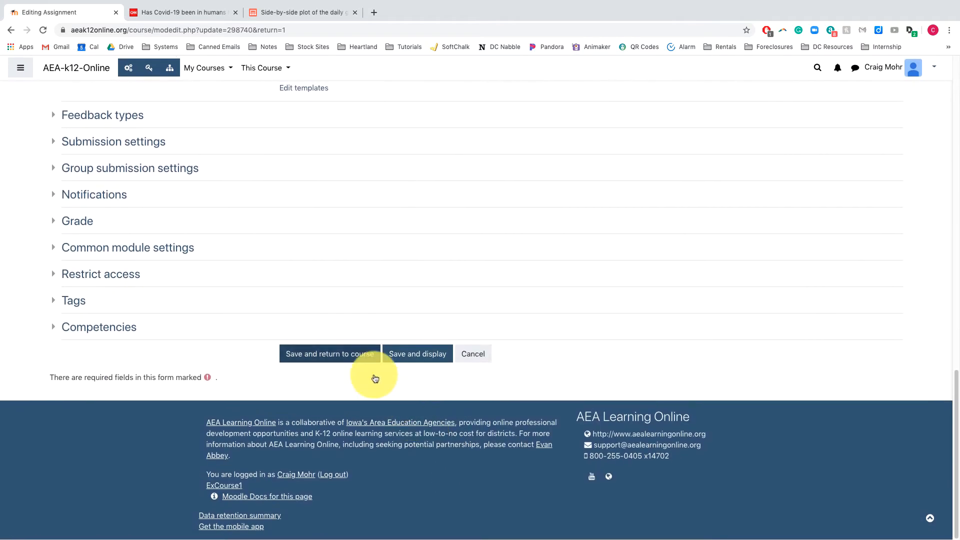
{"action": "left_click", "coordinate": [372, 356]}
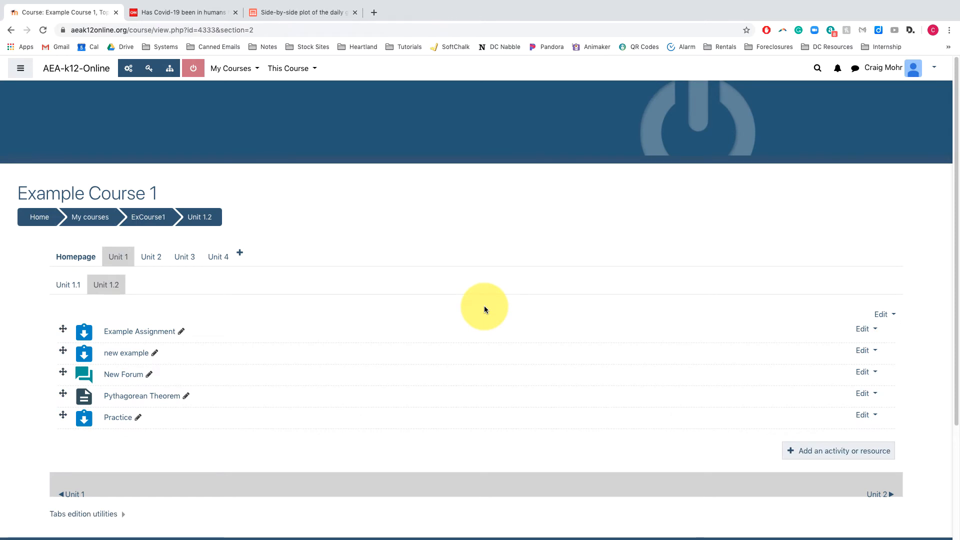
{"action": "left_click", "coordinate": [147, 332]}
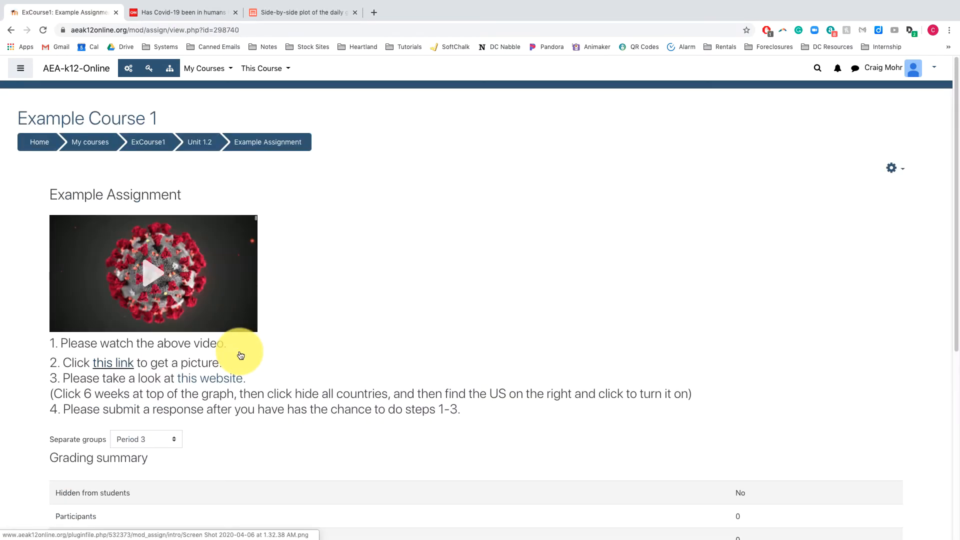
Step: Test the "this link" picture and "this website" links in the instructions, coming back to the assignment after each
{"action": "scroll", "coordinate": [204, 343], "scroll_direction": "down", "scroll_amount": 1}
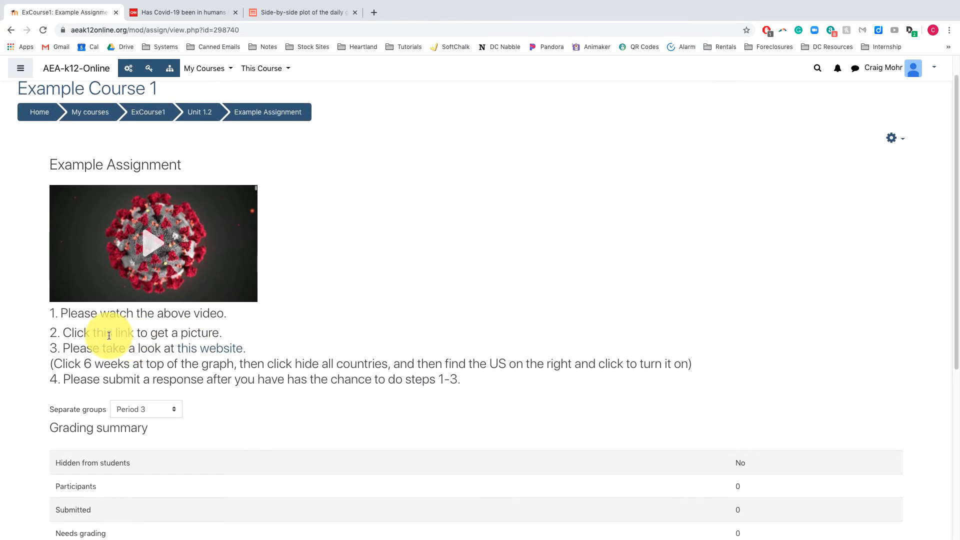
{"action": "left_click", "coordinate": [104, 334]}
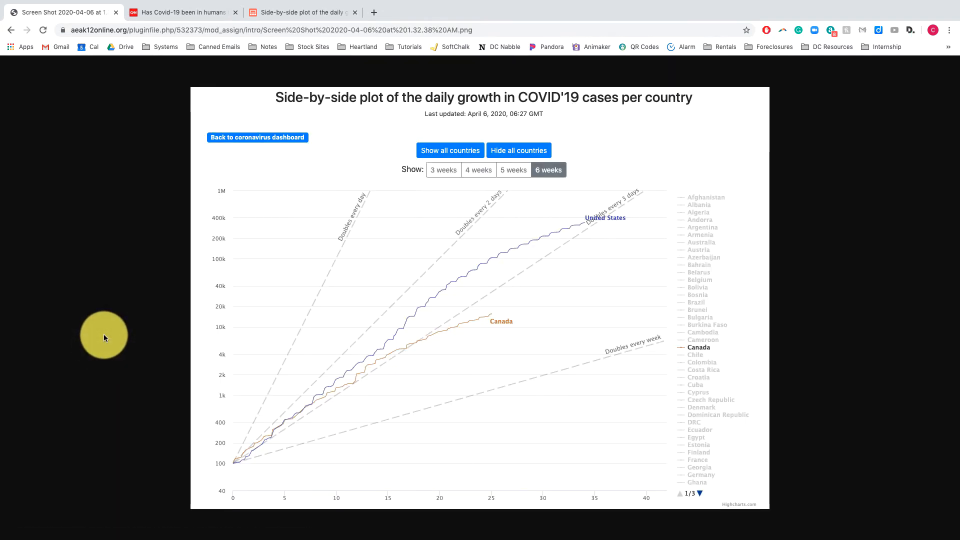
{"action": "left_click", "coordinate": [12, 31]}
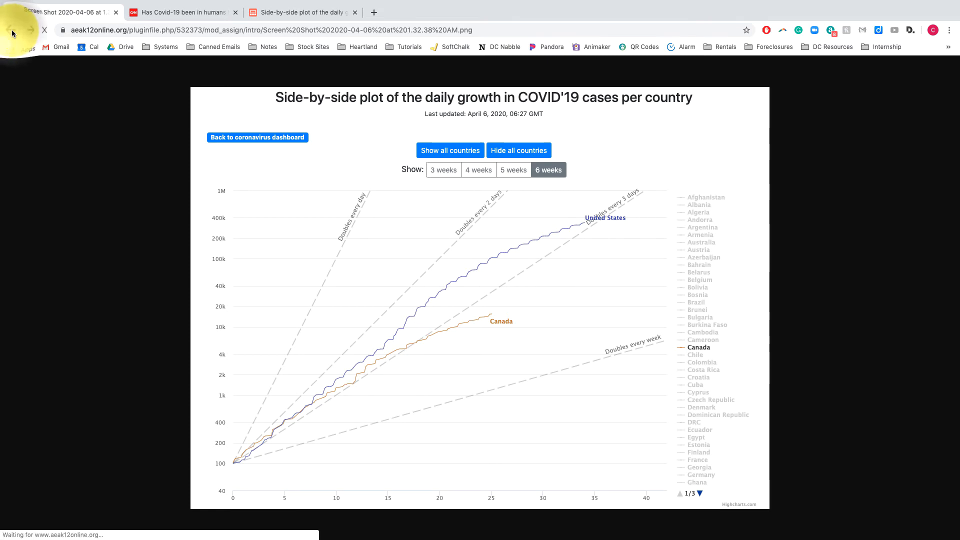
{"action": "left_click", "coordinate": [204, 351]}
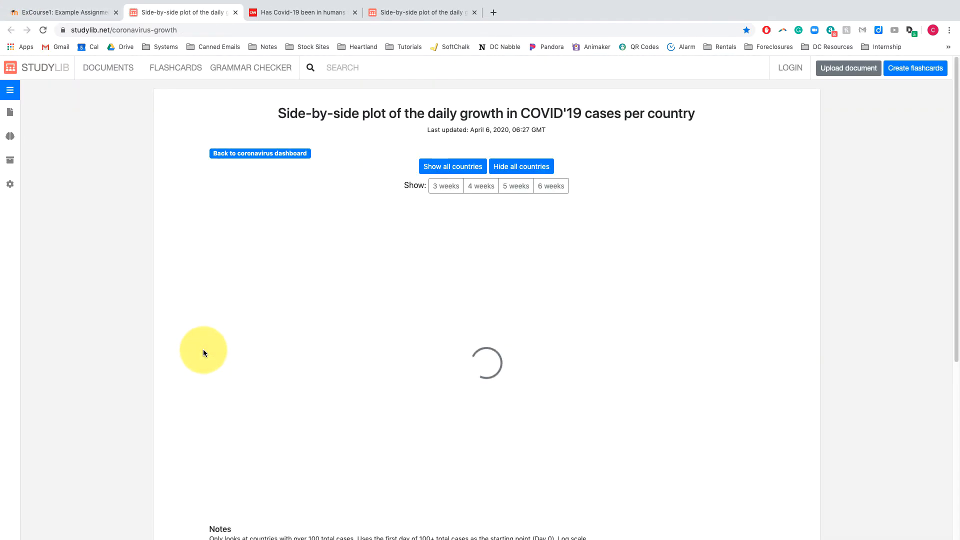
{"action": "left_click", "coordinate": [234, 13]}
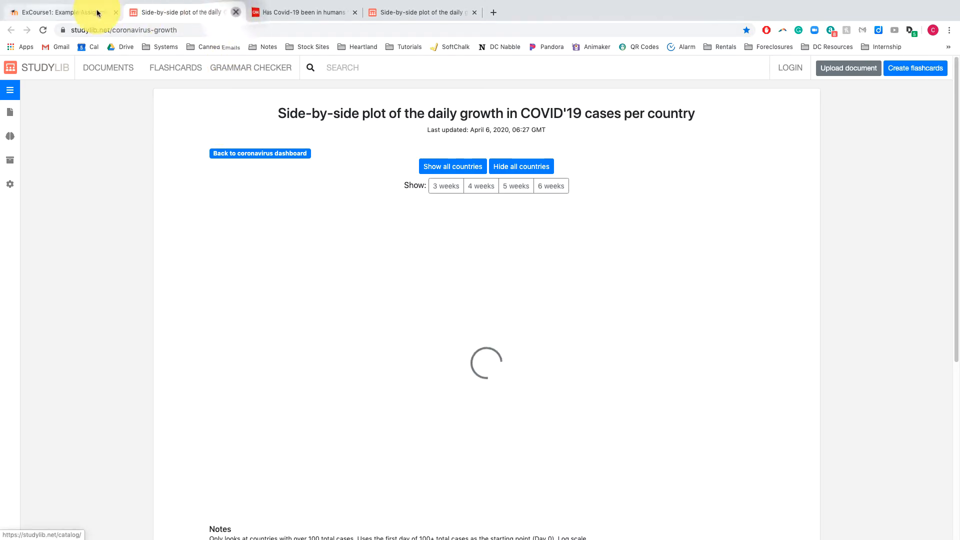
Step: Review the four numbered instructions under the video and go back to the ExCourse1 course page
{"action": "left_click_drag", "start_coordinate": [218, 368], "coordinate": [459, 386]}
{"action": "left_click", "coordinate": [460, 384]}
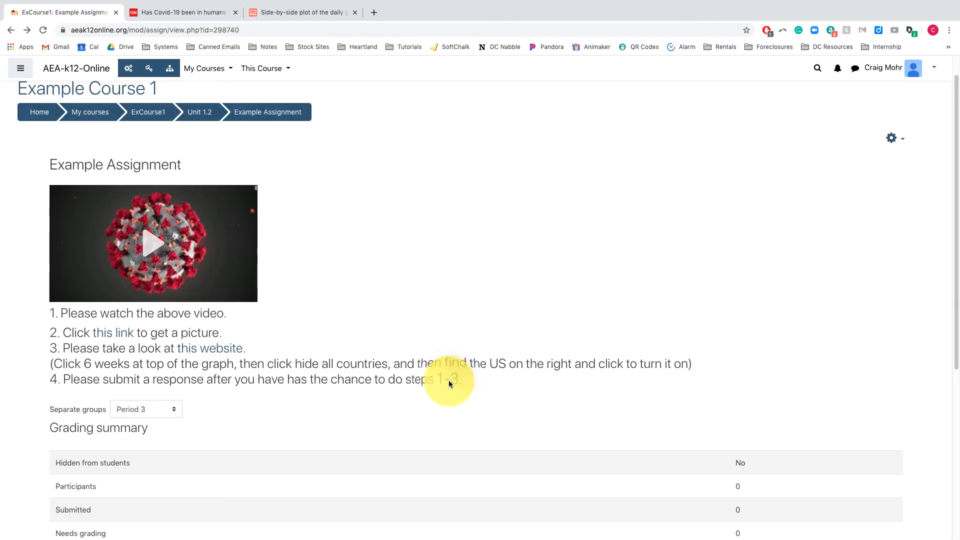
{"action": "scroll", "coordinate": [449, 380], "scroll_direction": "down", "scroll_amount": 1}
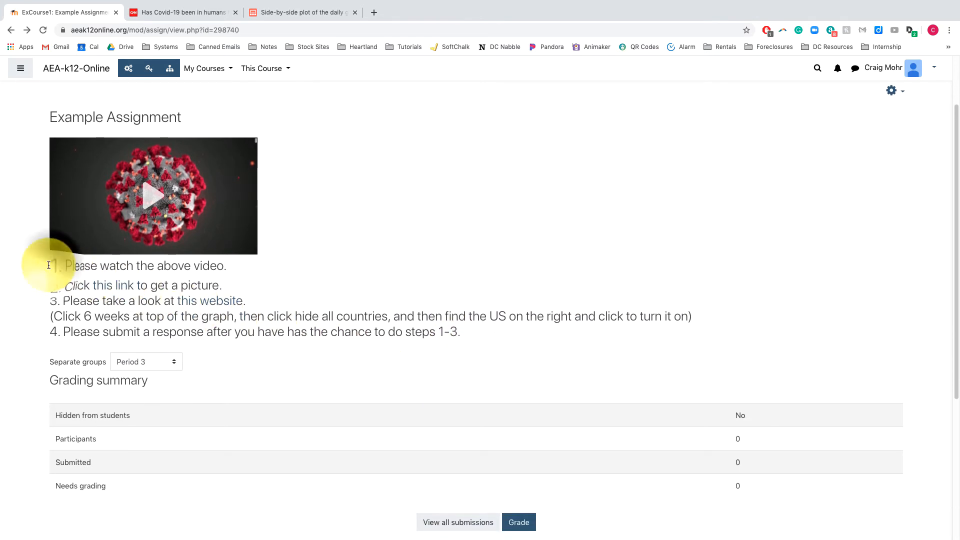
{"action": "left_click_drag", "start_coordinate": [48, 263], "coordinate": [463, 331]}
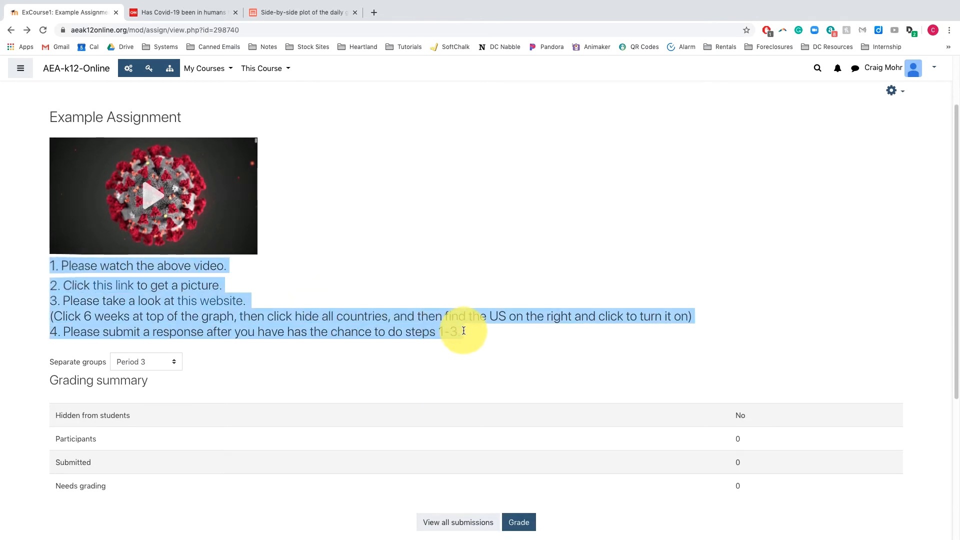
{"action": "left_click", "coordinate": [355, 336]}
{"action": "scroll", "coordinate": [359, 342], "scroll_direction": "up", "scroll_amount": 2}
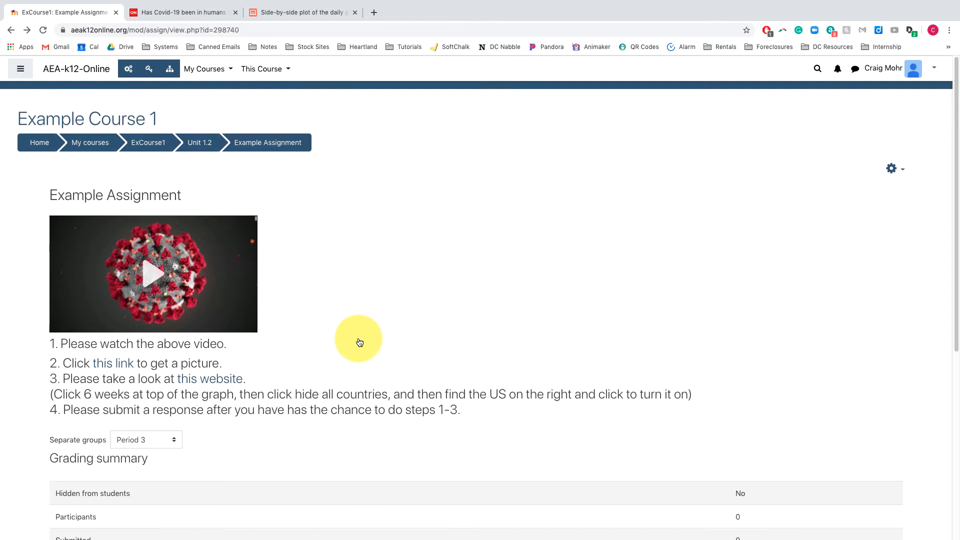
{"action": "left_click", "coordinate": [151, 142]}
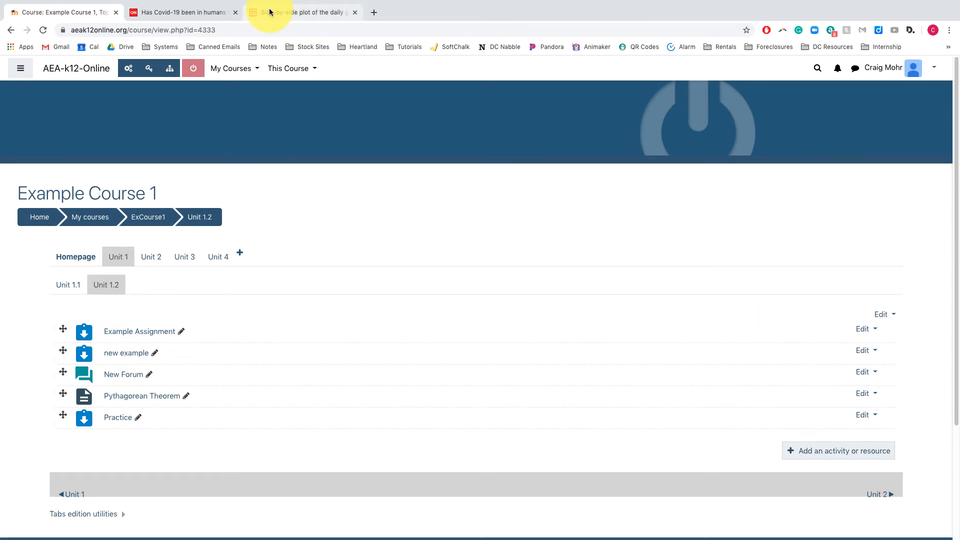
Step: Get the Covid-19 video's embed code from the CNN page and start a new Label in Unit 1.2 of the course
{"action": "left_click", "coordinate": [181, 13]}
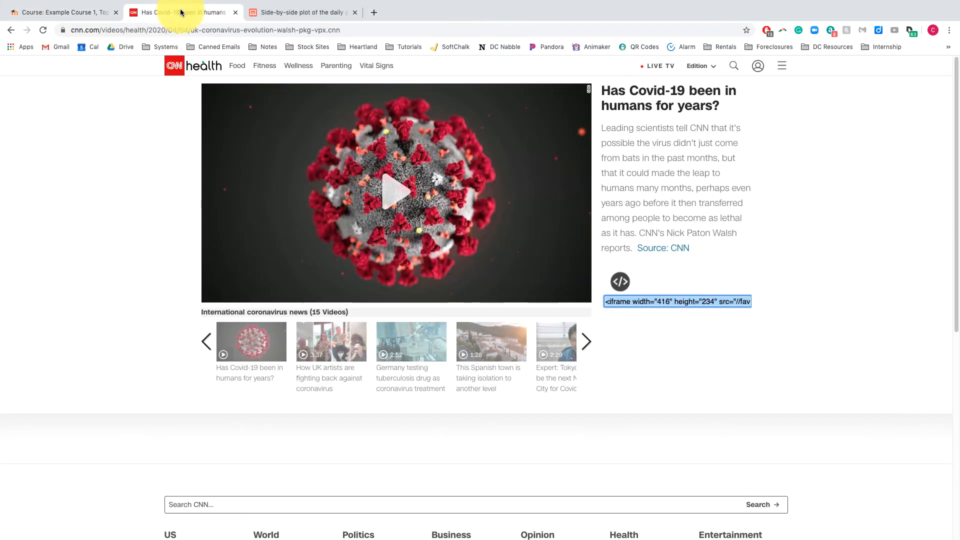
{"action": "left_click", "coordinate": [79, 11]}
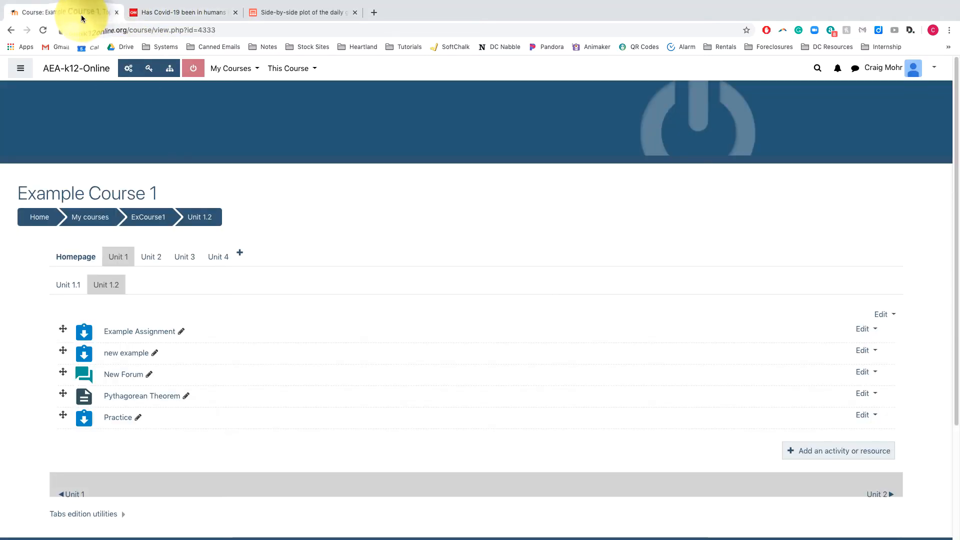
{"action": "left_click", "coordinate": [850, 456]}
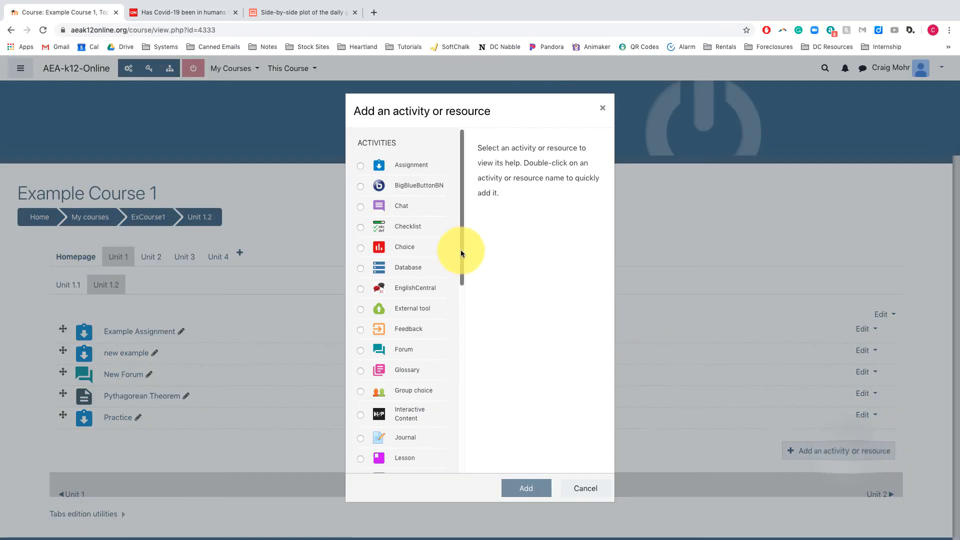
{"action": "left_click_drag", "start_coordinate": [460, 250], "coordinate": [461, 470]}
{"action": "left_click", "coordinate": [399, 359]}
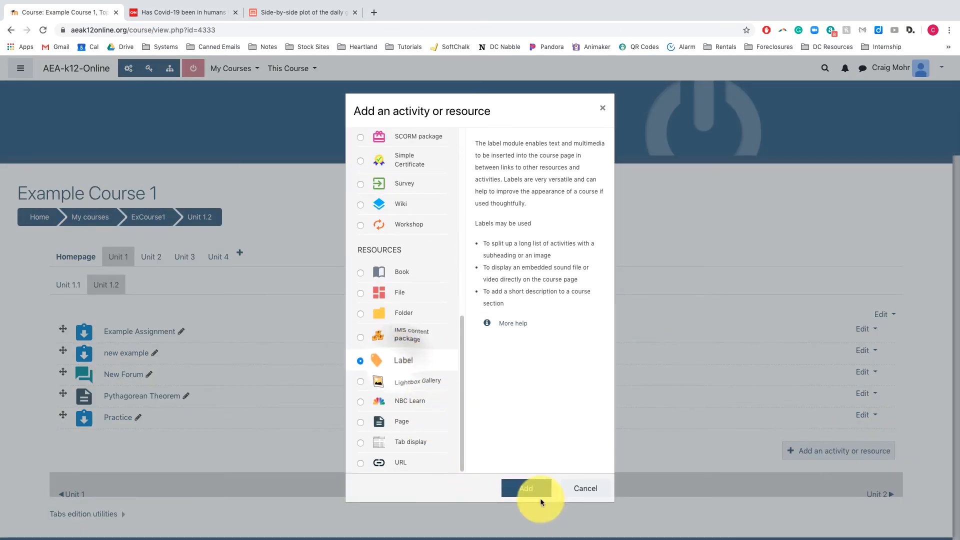
{"action": "left_click", "coordinate": [538, 491]}
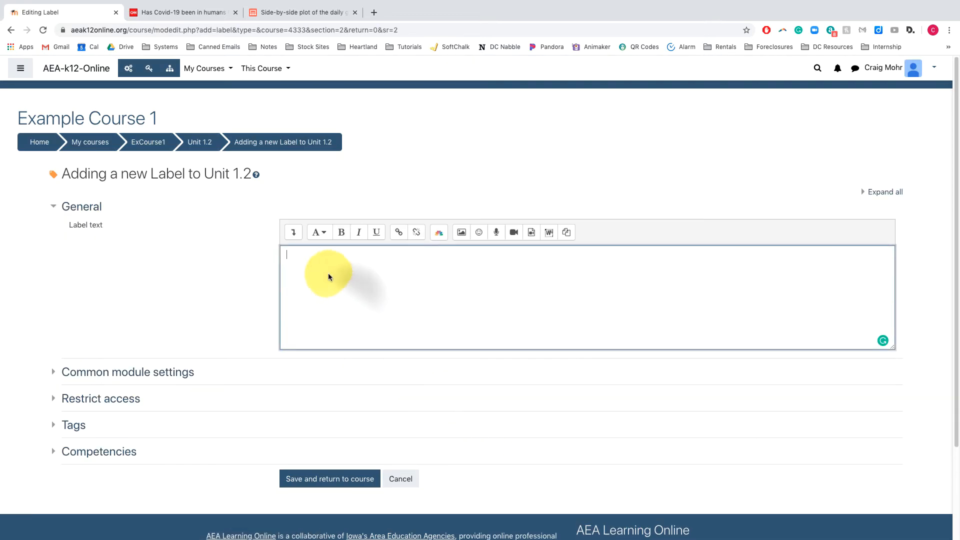
Step: Insert the CNN iframe code into the label's HTML source, remove the empty paragraph code after it, and save back to the course
{"action": "left_click", "coordinate": [293, 232]}
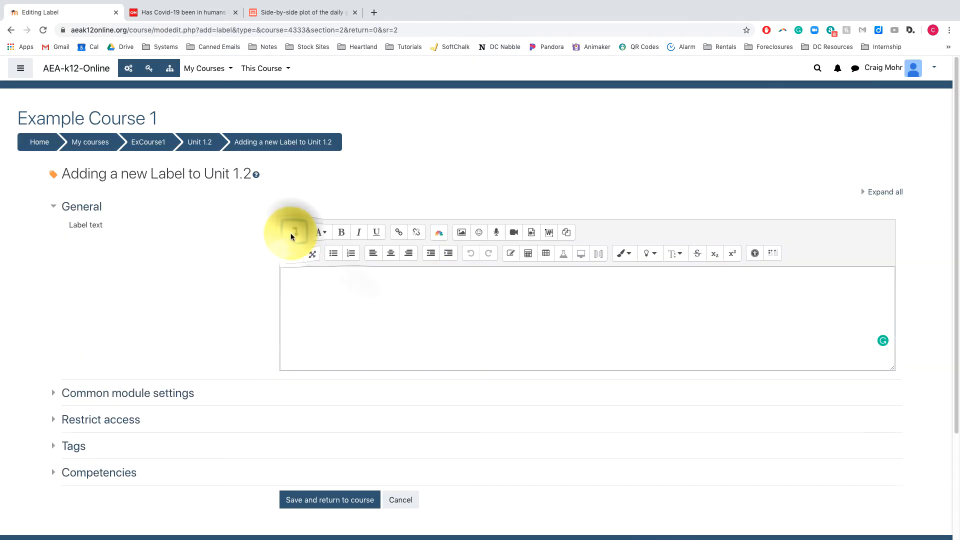
{"action": "left_click", "coordinate": [293, 253]}
{"action": "type", "text": "<iframe width=\"416\" height=\"234\" src=\"//fave.api.cnn.io/v1/fav/?video=health/2020/04/04/uk-coronavirus-evolution-walsh-pkg-vpx.cnn&customer=cnn&edition=domestic&env=prod\" frameborder=\"0\"></iframe>"}
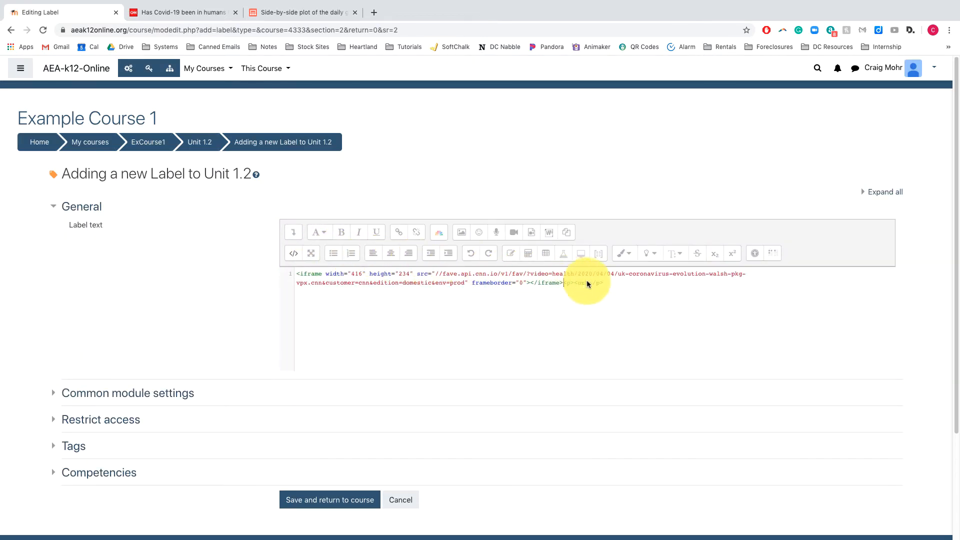
{"action": "left_click_drag", "start_coordinate": [609, 283], "coordinate": [567, 284]}
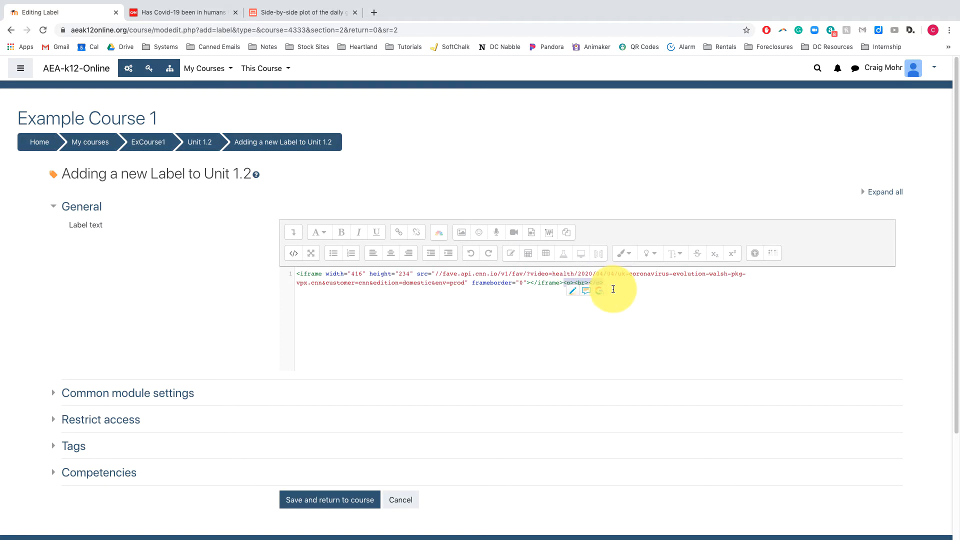
{"action": "key", "text": "BackSpace"}
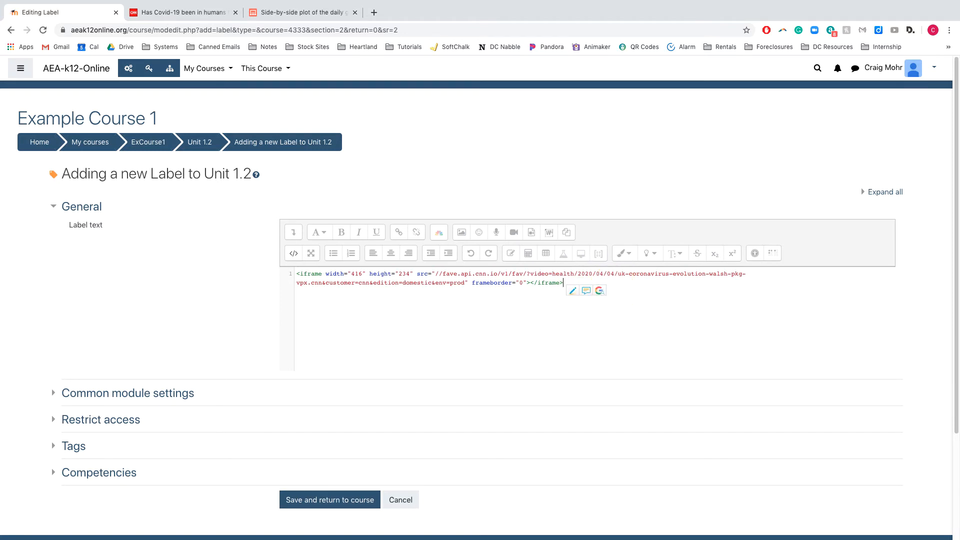
{"action": "left_click", "coordinate": [346, 500]}
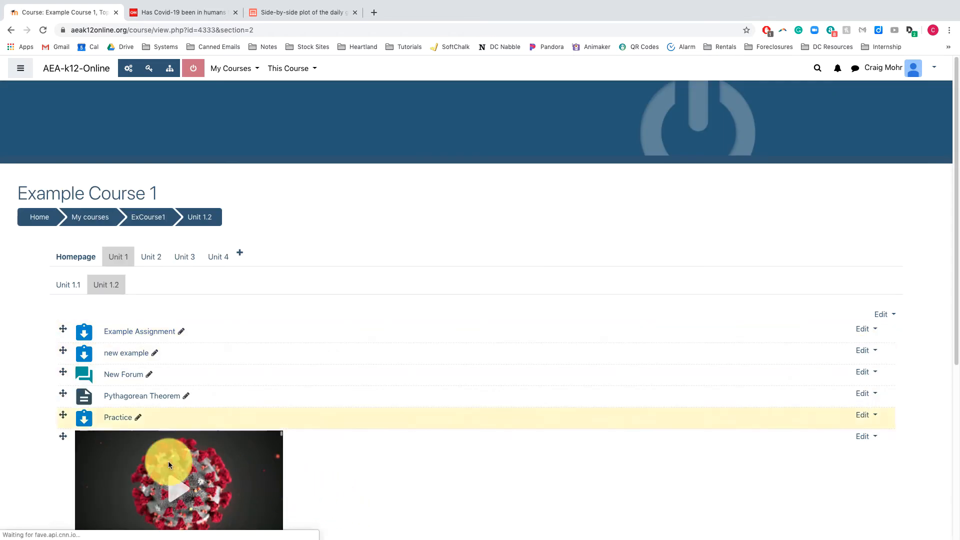
Step: Move the video label to the start of Unit 1.2, above Example Assignment
{"action": "left_click_drag", "start_coordinate": [63, 438], "coordinate": [73, 325]}
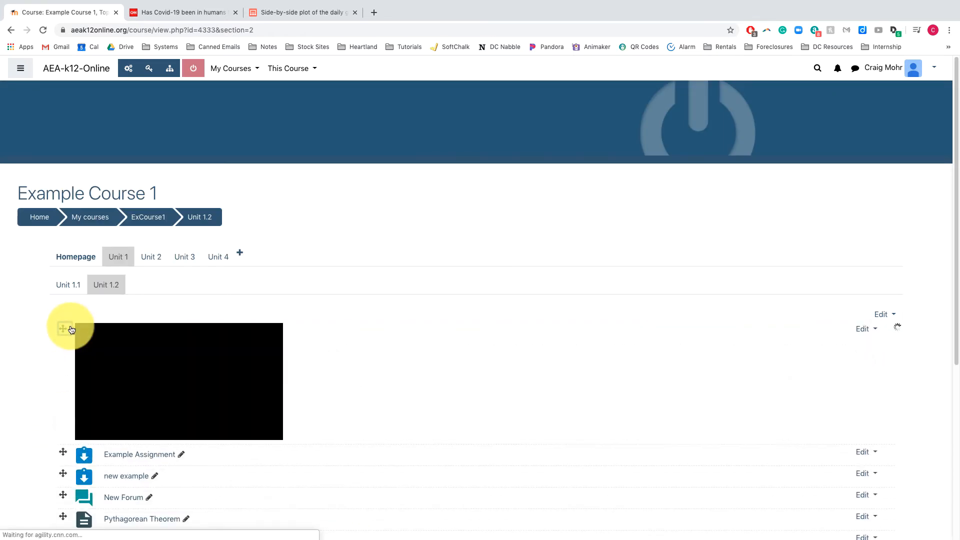
{"action": "scroll", "coordinate": [110, 309], "scroll_direction": "down", "scroll_amount": 2}
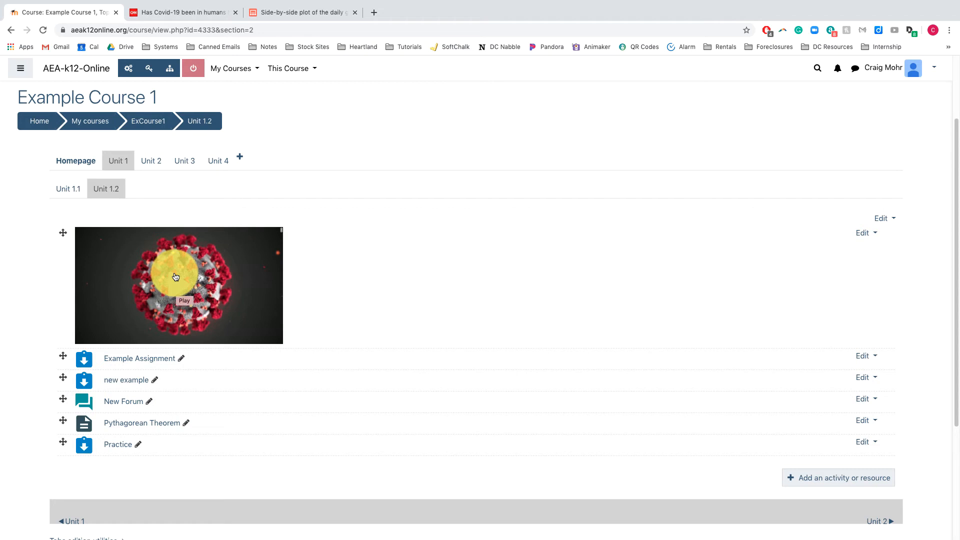
{"action": "left_click", "coordinate": [847, 480]}
{"action": "left_click", "coordinate": [590, 493]}
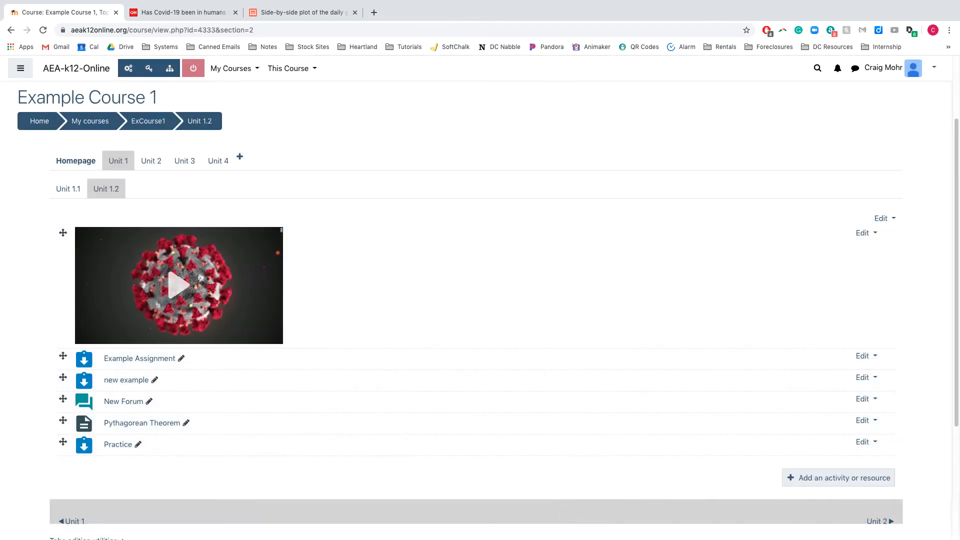
Step: Upload Screen Shot 2020-04-06 at 1.32.38 AM.png to Unit 1.2 as media on the course page and delete it again
{"action": "left_click_drag", "start_coordinate": [952, 534], "coordinate": [130, 438]}
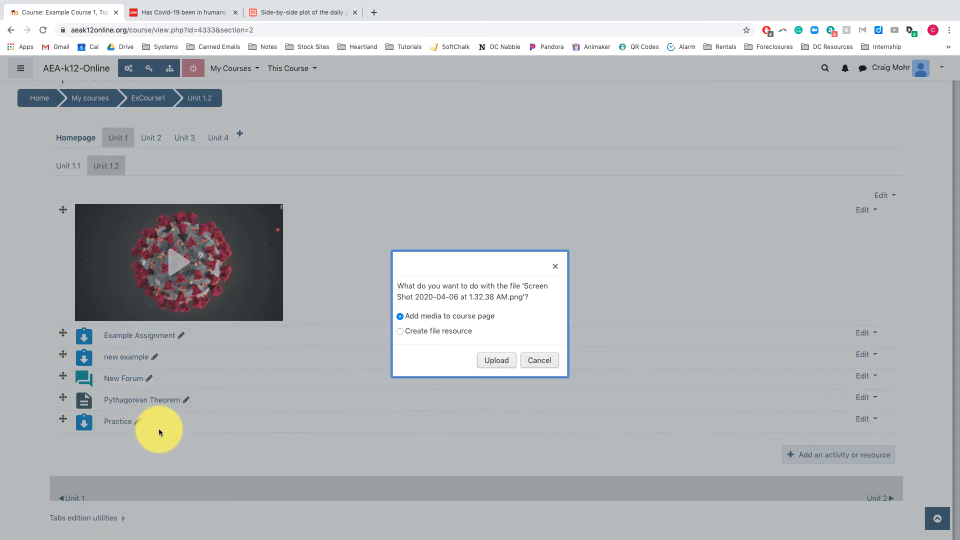
{"action": "left_click", "coordinate": [493, 360]}
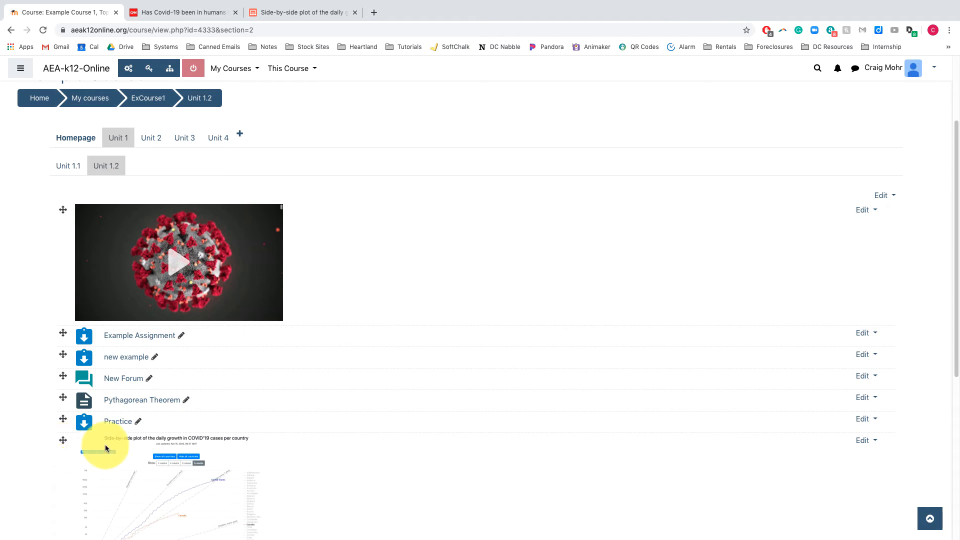
{"action": "left_click", "coordinate": [863, 440]}
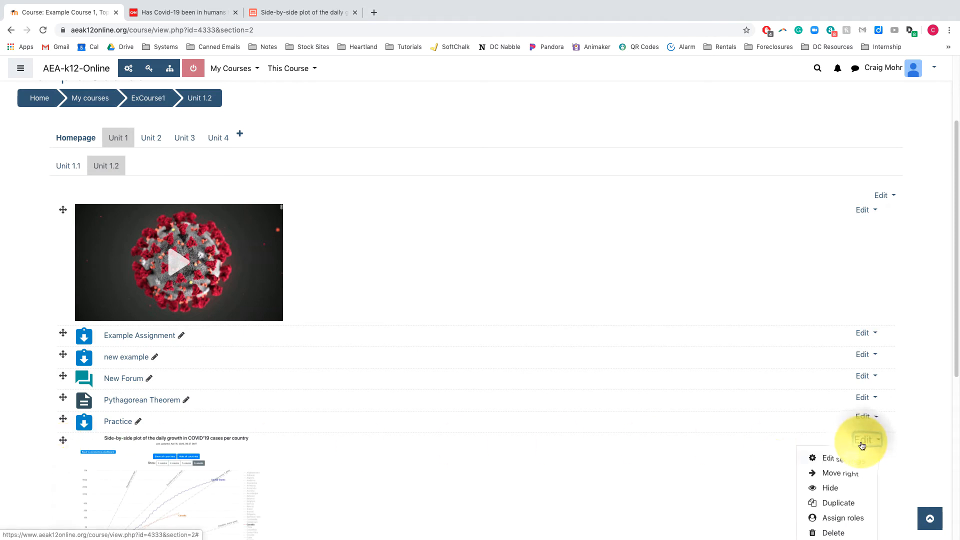
{"action": "left_click", "coordinate": [835, 533]}
{"action": "left_click", "coordinate": [446, 348]}
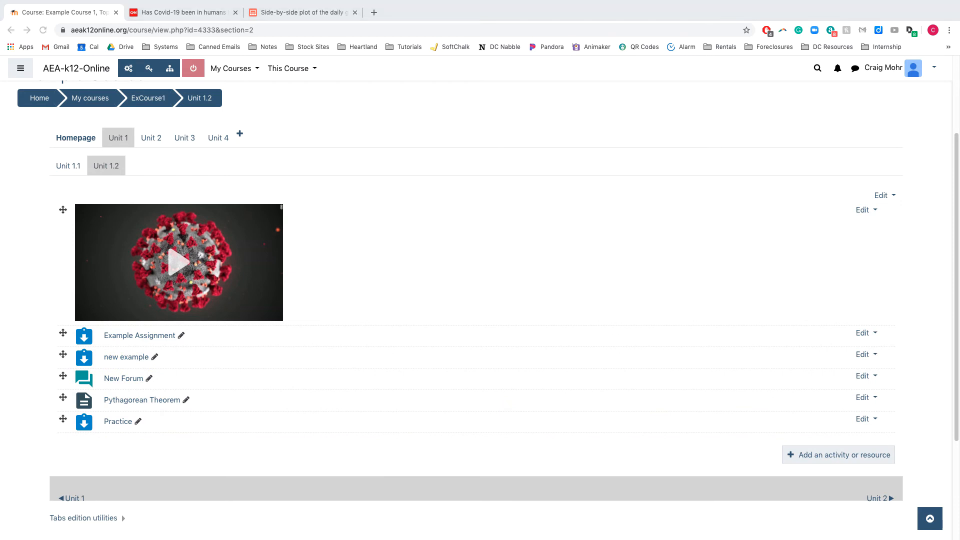
Step: Upload Screen Shot 2020-04-06 at 1.32.38 AM.png to Unit 1.2 as a file resource and place it directly below the video
{"action": "left_click_drag", "start_coordinate": [675, 336], "coordinate": [394, 433]}
{"action": "left_click", "coordinate": [419, 331]}
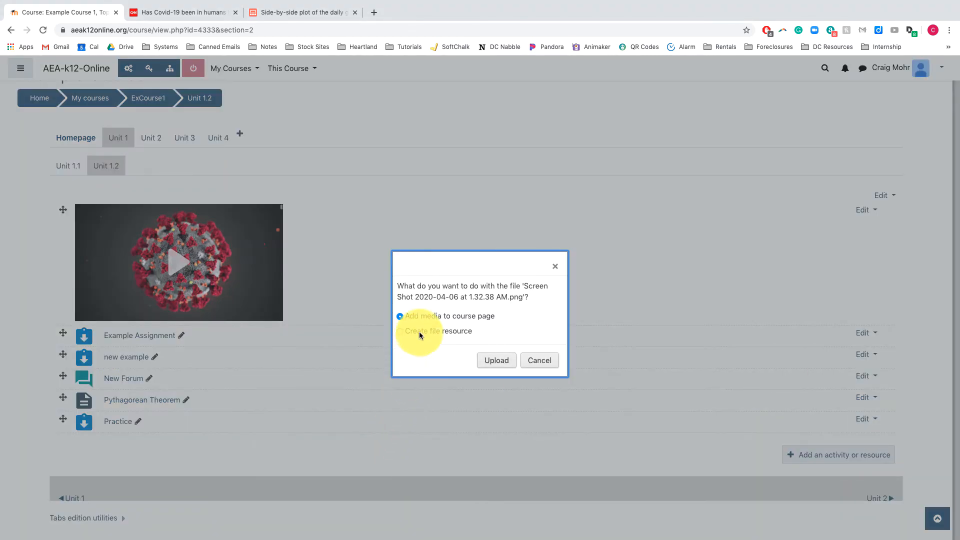
{"action": "left_click", "coordinate": [502, 360]}
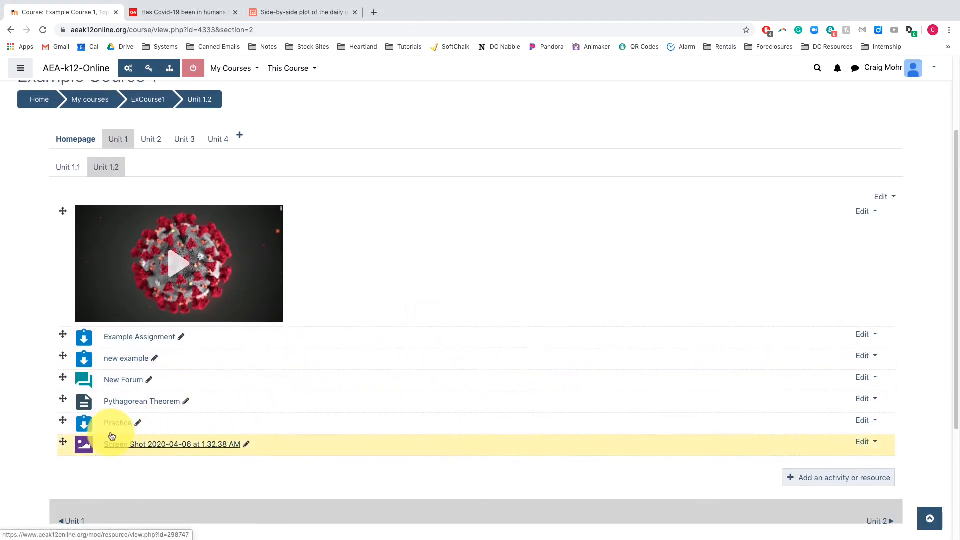
{"action": "left_click_drag", "start_coordinate": [60, 438], "coordinate": [63, 334]}
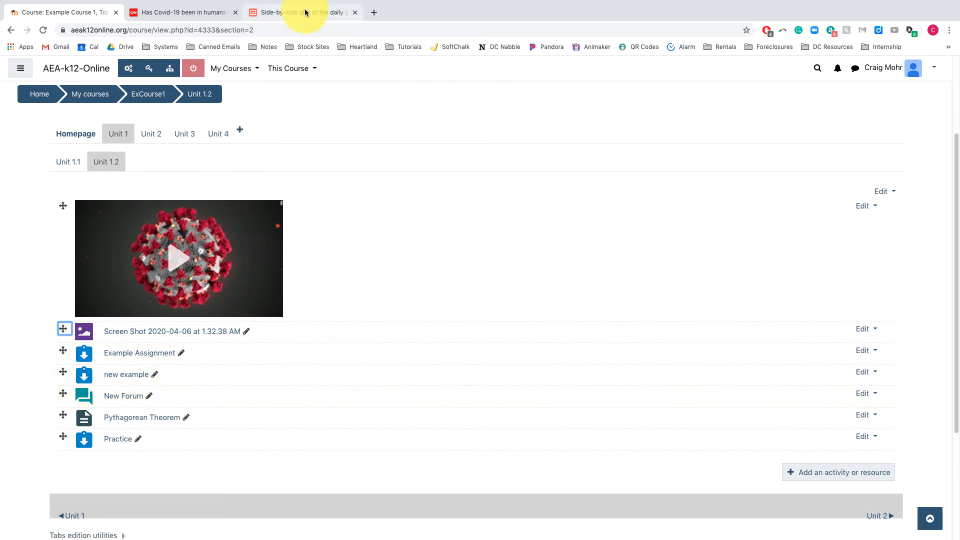
Step: Detach the Studylib coronavirus growth page into its own window and arrange it side by side with the course page in split view
{"action": "left_click_drag", "start_coordinate": [304, 12], "coordinate": [665, 152]}
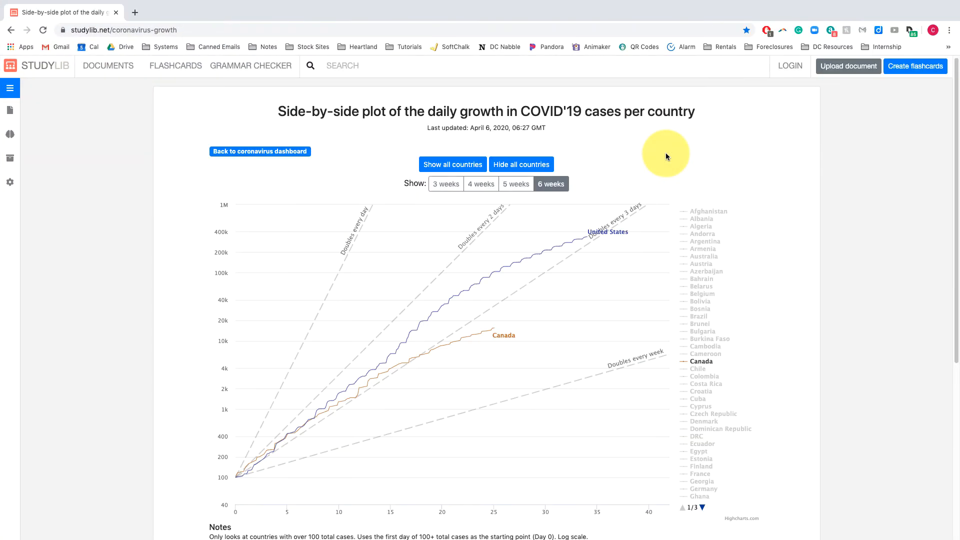
{"action": "left_click", "coordinate": [28, 15]}
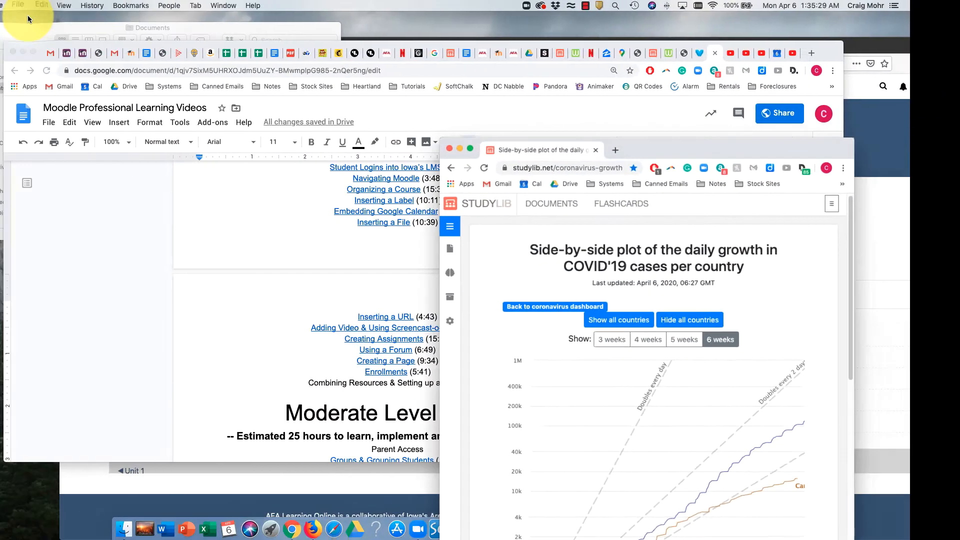
{"action": "left_click", "coordinate": [292, 527]}
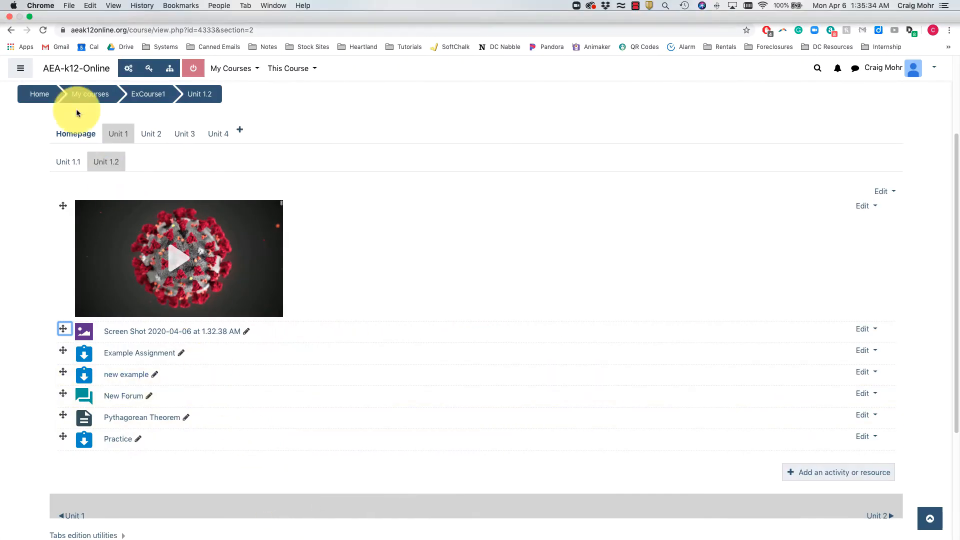
{"action": "left_click", "coordinate": [29, 17]}
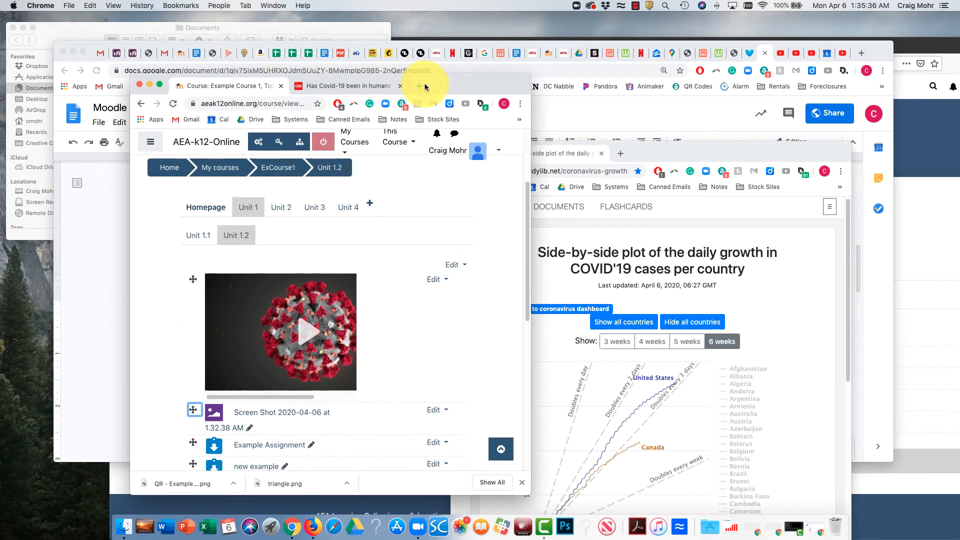
{"action": "left_click_drag", "start_coordinate": [424, 86], "coordinate": [307, 32]}
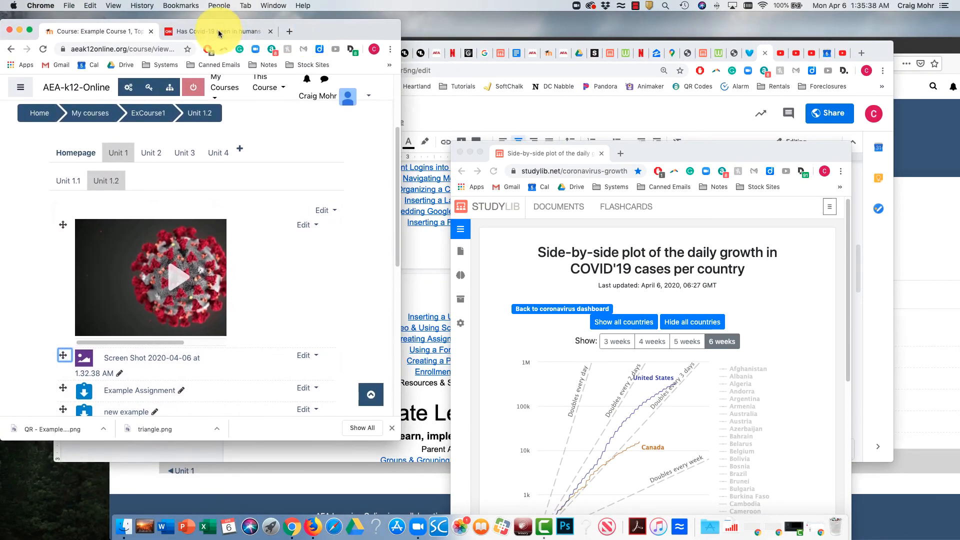
{"action": "left_click", "coordinate": [47, 50]}
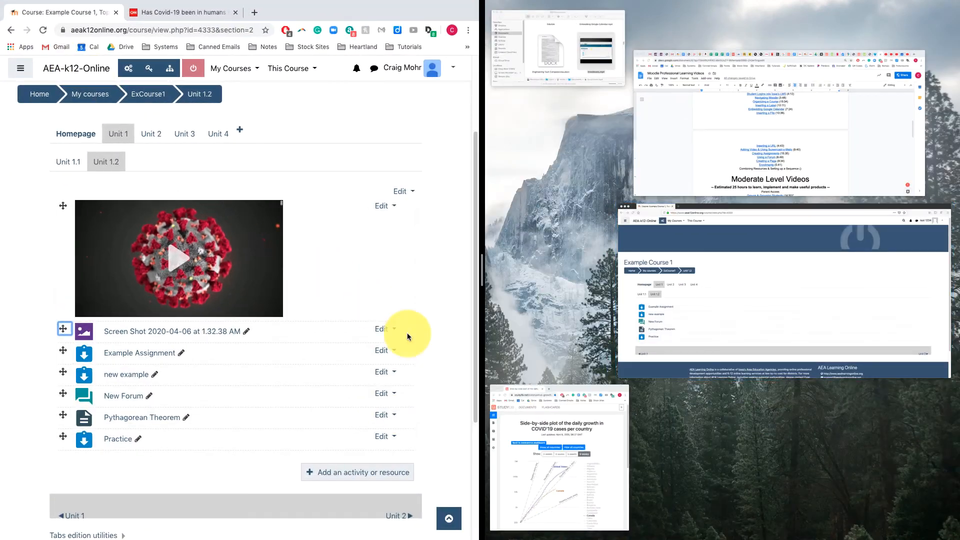
{"action": "left_click", "coordinate": [585, 476]}
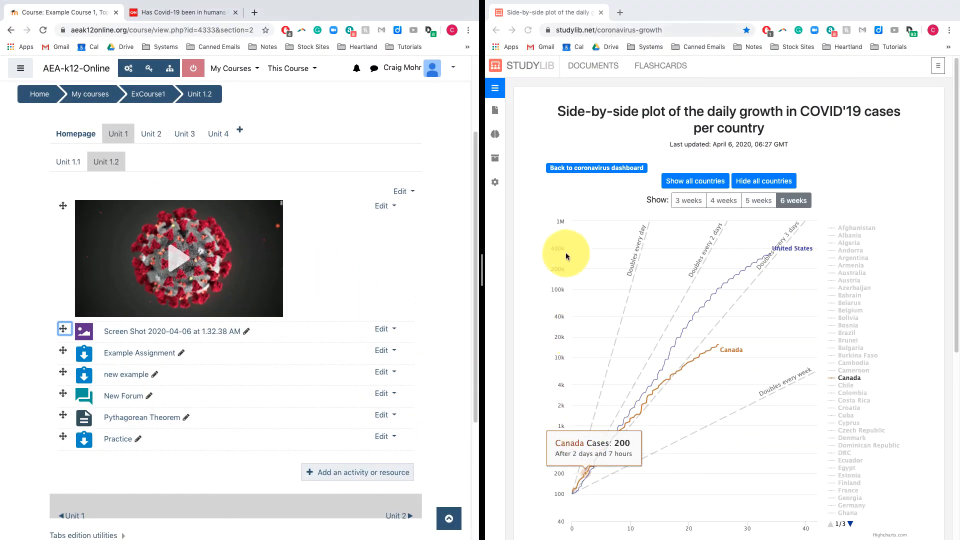
Step: Add the studylib.net/coronavirus-growth address to Unit 1.2 as a link named "Coronavirus Website" and move it directly below the screenshot file
{"action": "left_click_drag", "start_coordinate": [546, 28], "coordinate": [86, 456]}
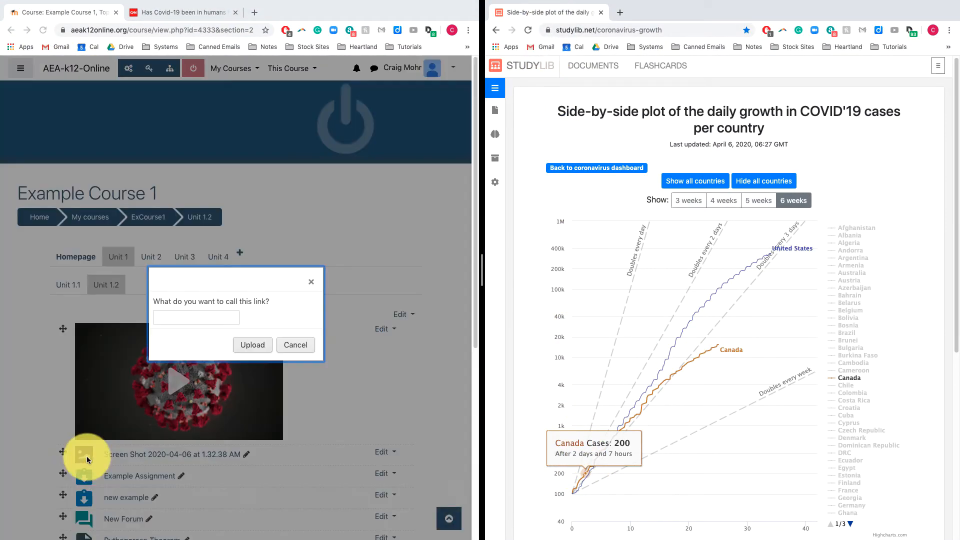
{"action": "left_click", "coordinate": [199, 317]}
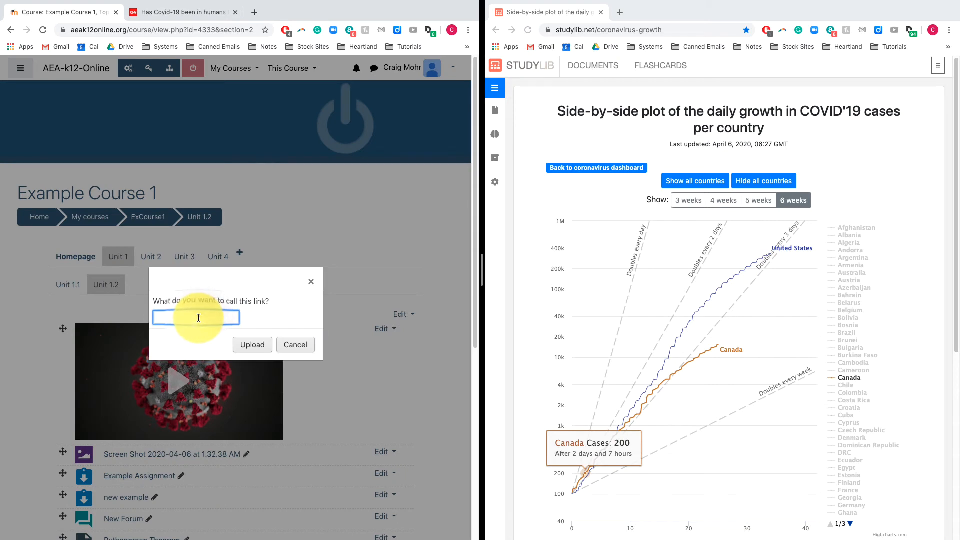
{"action": "type", "text": "Coronavirus Websi"}
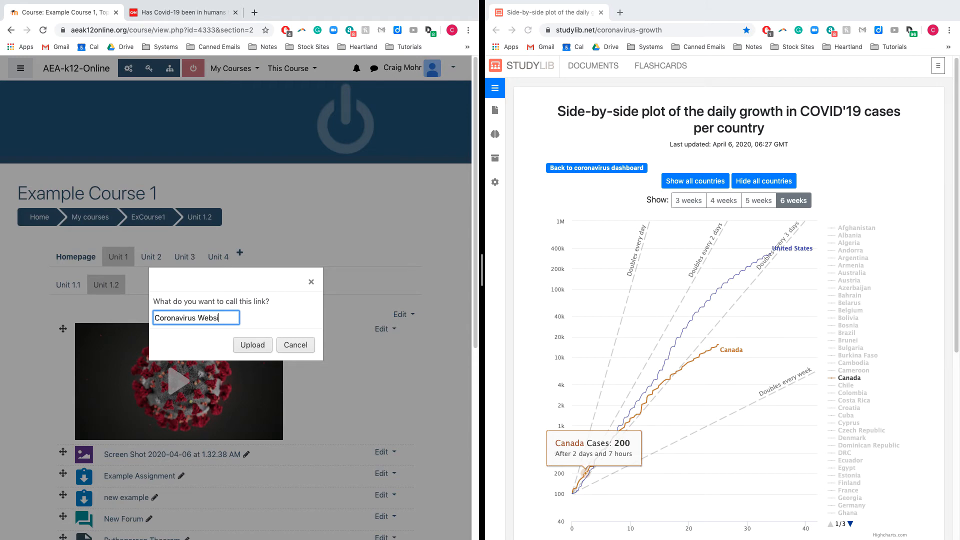
{"action": "type", "text": "te"}
{"action": "left_click", "coordinate": [249, 344]}
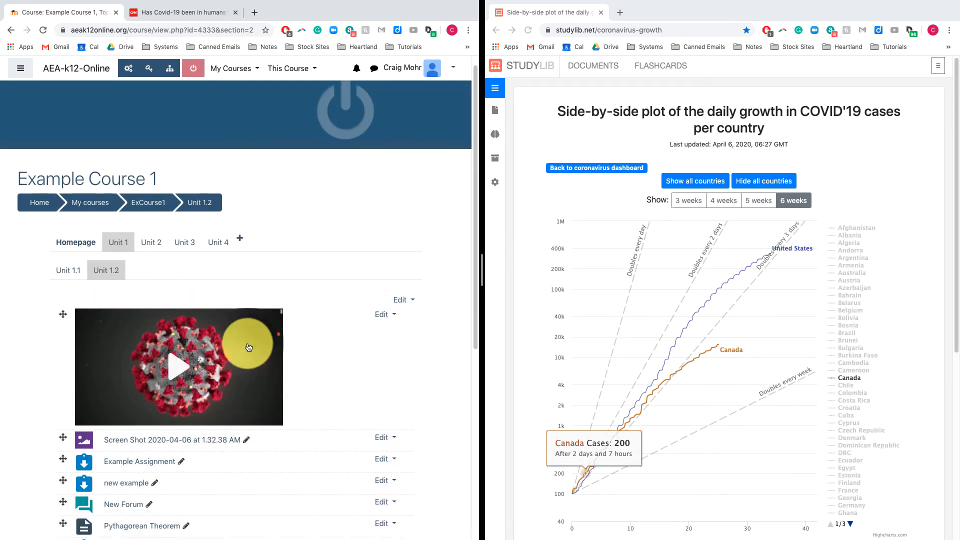
{"action": "scroll", "coordinate": [246, 343], "scroll_direction": "down", "scroll_amount": 3}
{"action": "left_click_drag", "start_coordinate": [61, 436], "coordinate": [62, 326]}
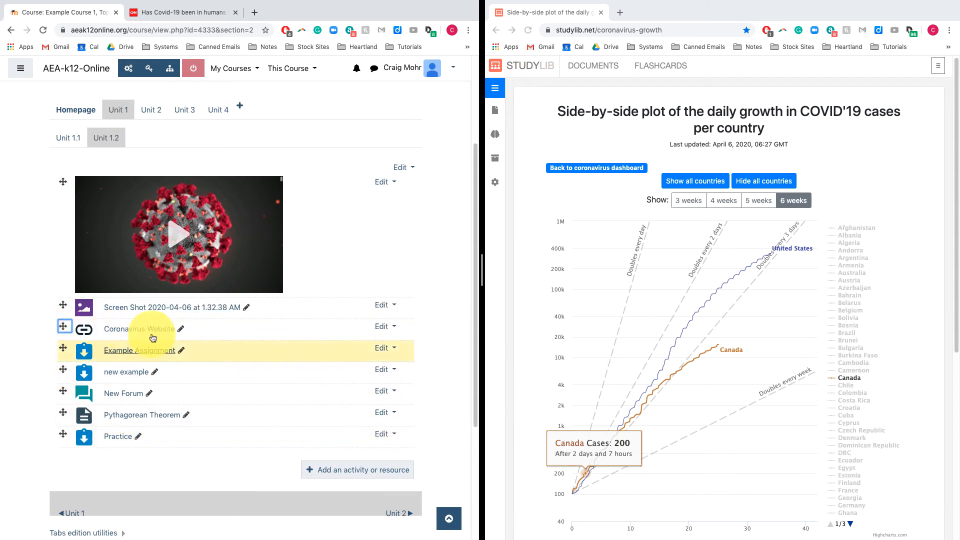
Step: Open Example Assignment's settings and copy the parenthesised graph instructions under item 3, from "(Click 6 weeks" to "turn it on)"
{"action": "left_click", "coordinate": [381, 351]}
{"action": "left_click", "coordinate": [368, 359]}
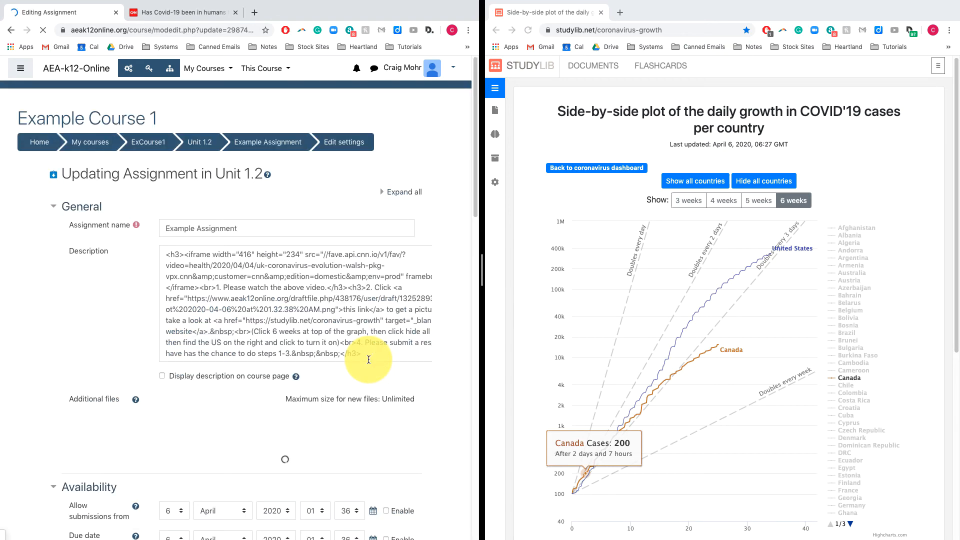
{"action": "scroll", "coordinate": [267, 354], "scroll_direction": "down", "scroll_amount": 3}
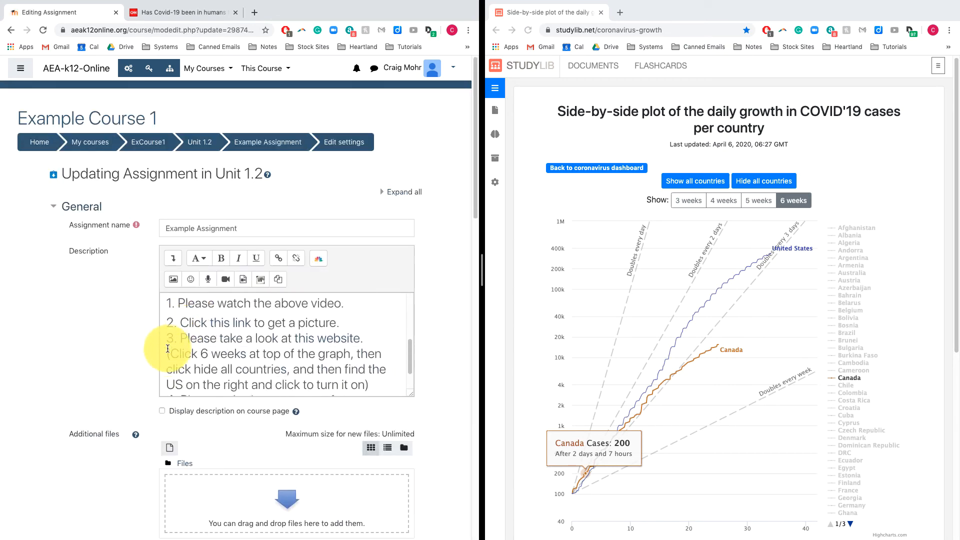
{"action": "scroll", "coordinate": [167, 349], "scroll_direction": "down", "scroll_amount": 1}
{"action": "left_click_drag", "start_coordinate": [168, 349], "coordinate": [374, 349]}
{"action": "key", "text": "ctrl+c"}
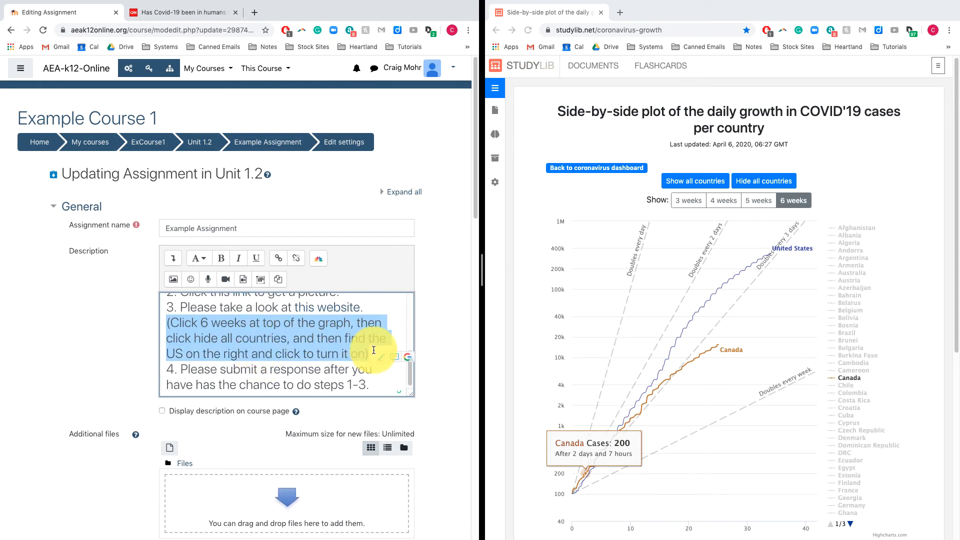
Step: Replace the Coronavirus Website link's description with the copied graph instructions, display the description on the course page, and save
{"action": "left_click", "coordinate": [196, 142]}
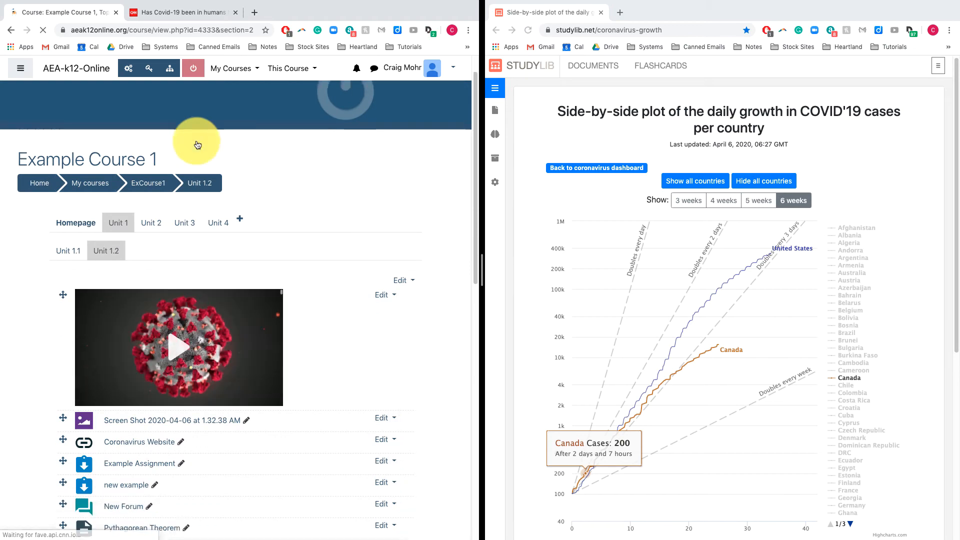
{"action": "scroll", "coordinate": [266, 214], "scroll_direction": "down", "scroll_amount": 2}
{"action": "left_click", "coordinate": [382, 340]}
{"action": "left_click", "coordinate": [354, 356]}
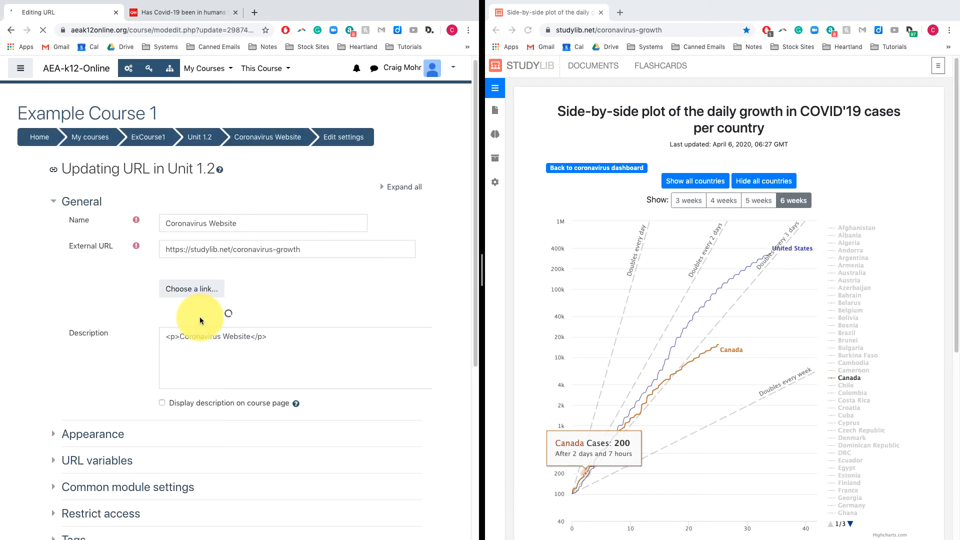
{"action": "left_click_drag", "start_coordinate": [244, 347], "coordinate": [160, 346]}
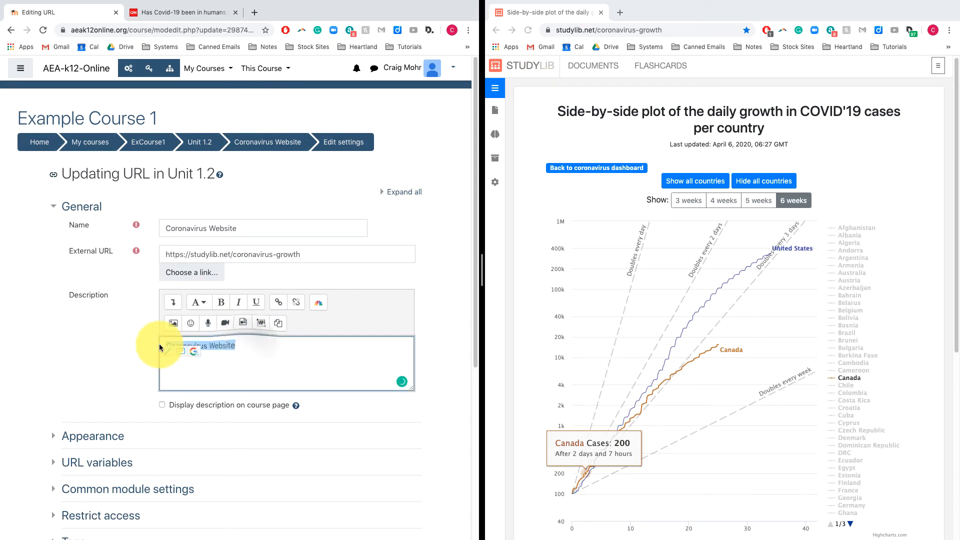
{"action": "key", "text": "ctrl+v"}
{"action": "left_click", "coordinate": [162, 404]}
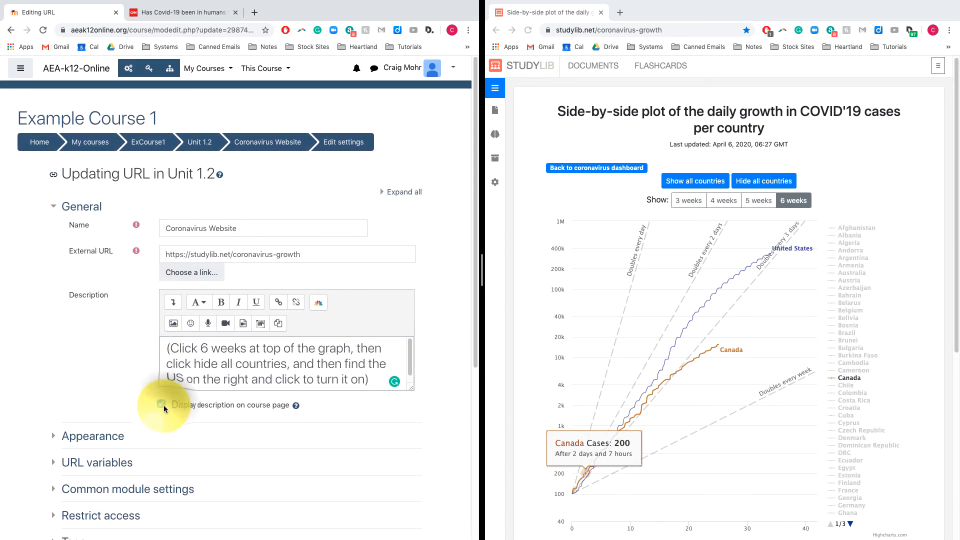
{"action": "scroll", "coordinate": [168, 415], "scroll_direction": "down", "scroll_amount": 1}
{"action": "scroll", "coordinate": [170, 429], "scroll_direction": "down", "scroll_amount": 2}
{"action": "left_click", "coordinate": [171, 463]}
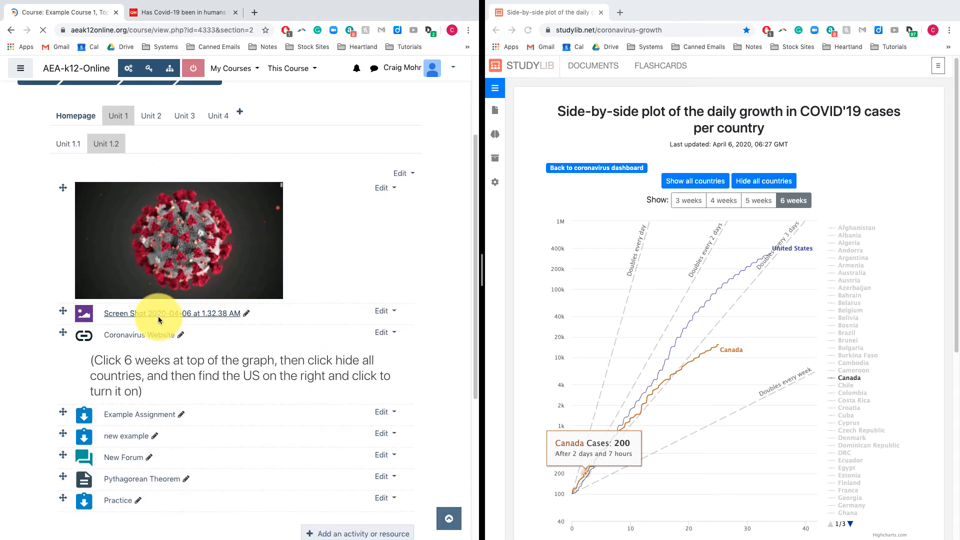
Step: Reformat the graph instructions in the Coronavirus Website link's description to a smaller text style and save to the course
{"action": "left_click", "coordinate": [384, 331]}
{"action": "left_click", "coordinate": [364, 345]}
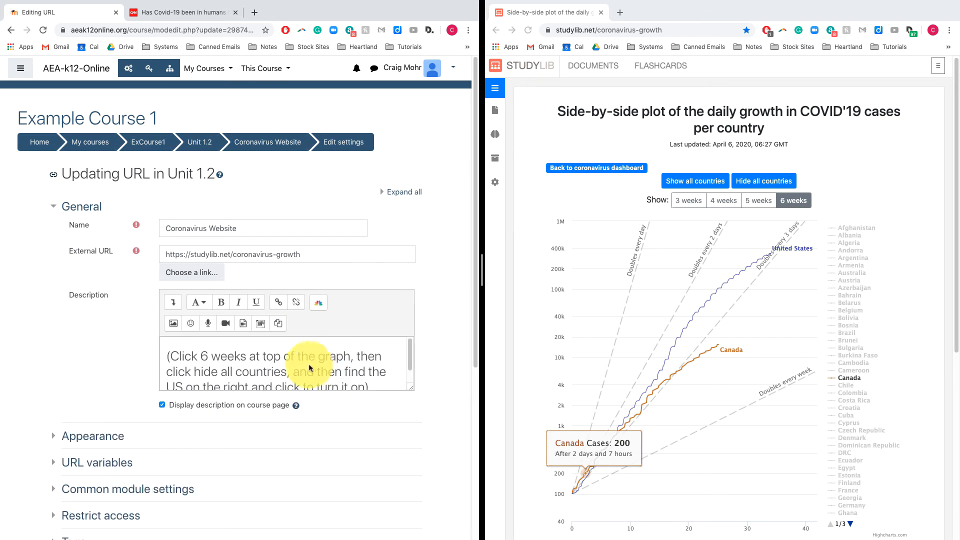
{"action": "triple_click", "coordinate": [299, 369]}
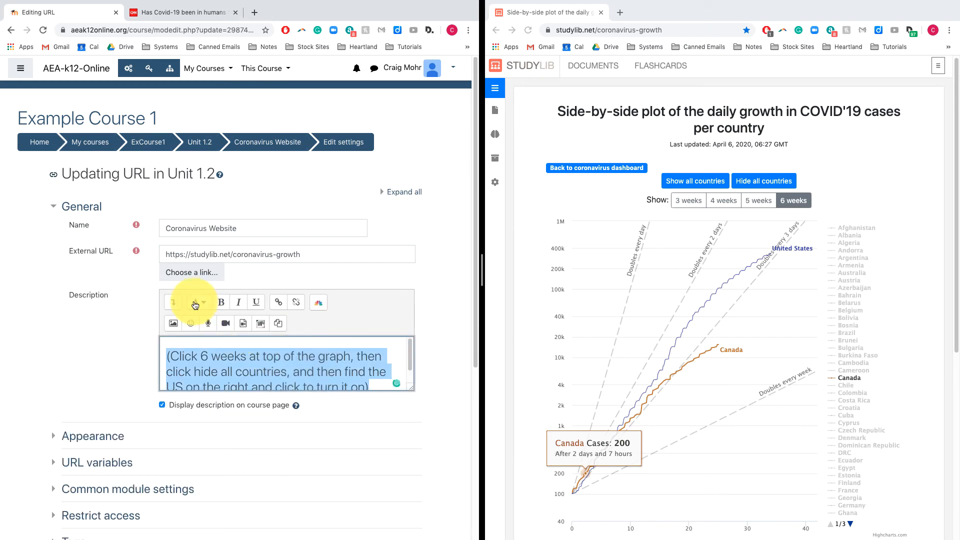
{"action": "left_click", "coordinate": [197, 302]}
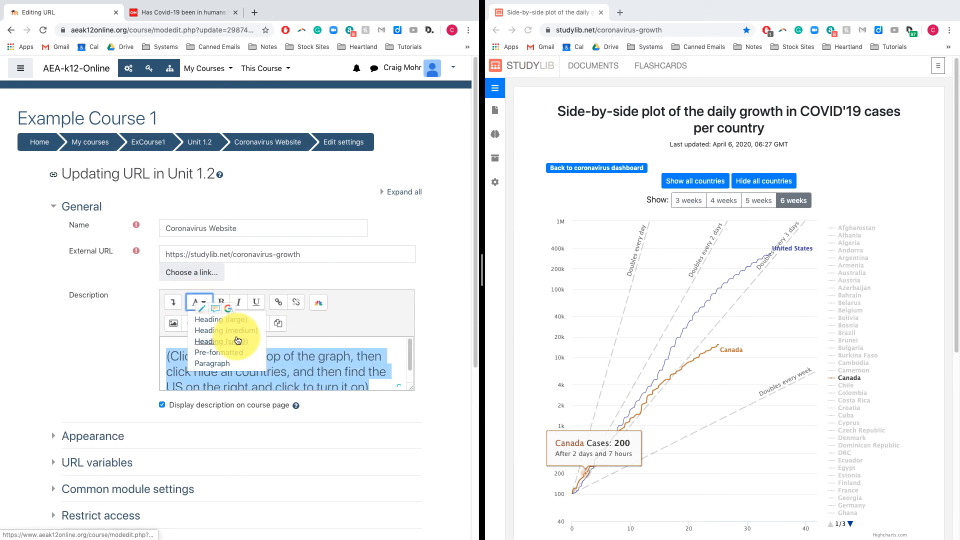
{"action": "left_click", "coordinate": [228, 355]}
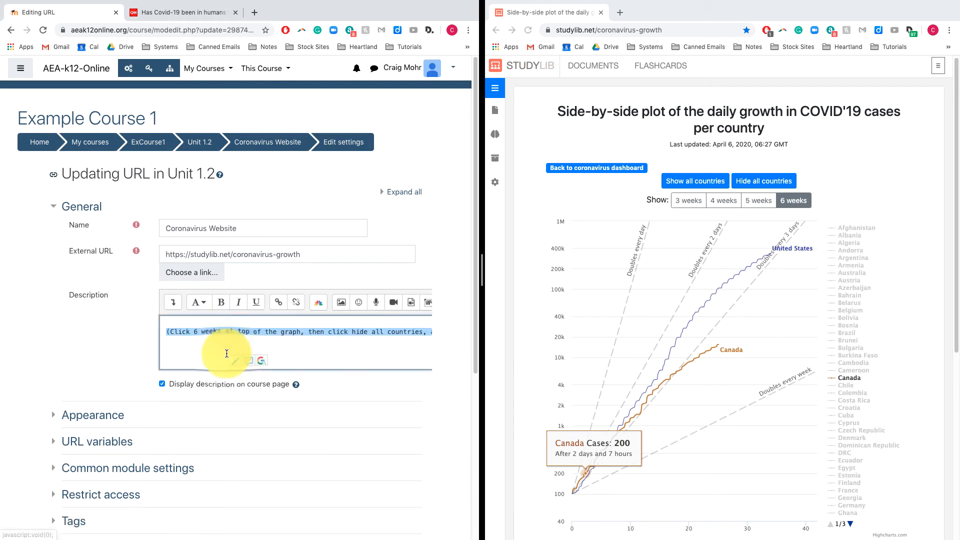
{"action": "left_click", "coordinate": [197, 302]}
{"action": "left_click", "coordinate": [220, 344]}
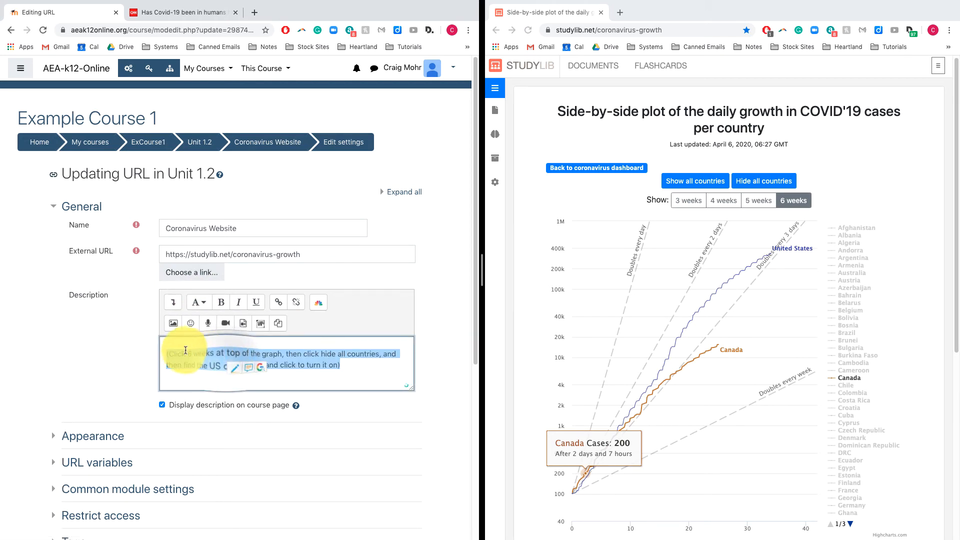
{"action": "left_click", "coordinate": [176, 348]}
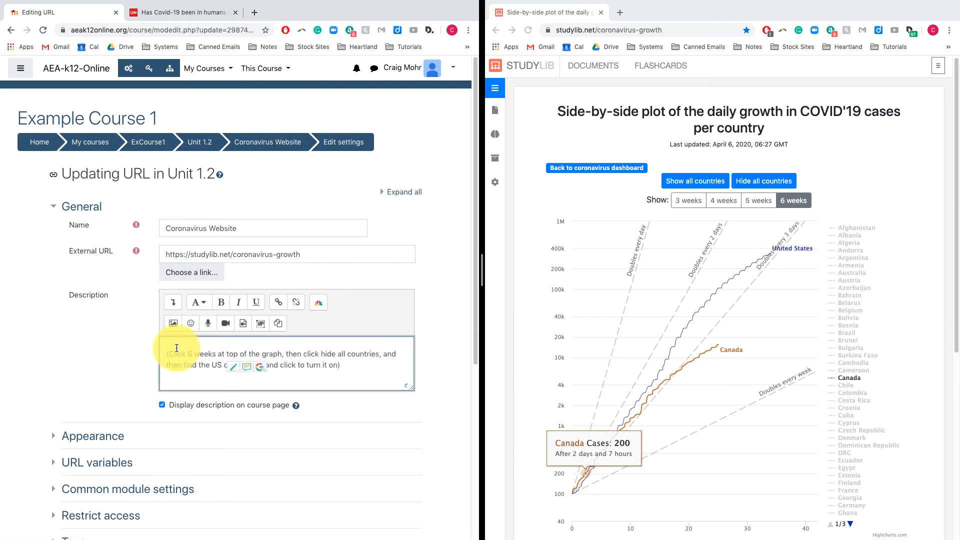
{"action": "scroll", "coordinate": [178, 350], "scroll_direction": "down", "scroll_amount": 4}
{"action": "left_click", "coordinate": [214, 386]}
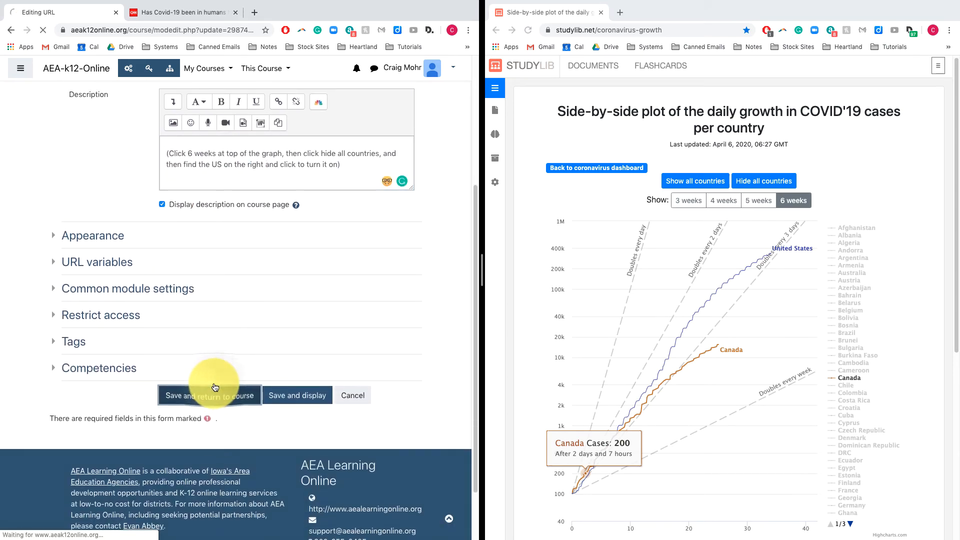
Step: Start a new label in Unit 1.2 and enter "Coronavirus" as its text
{"action": "scroll", "coordinate": [197, 352], "scroll_direction": "down", "scroll_amount": 3}
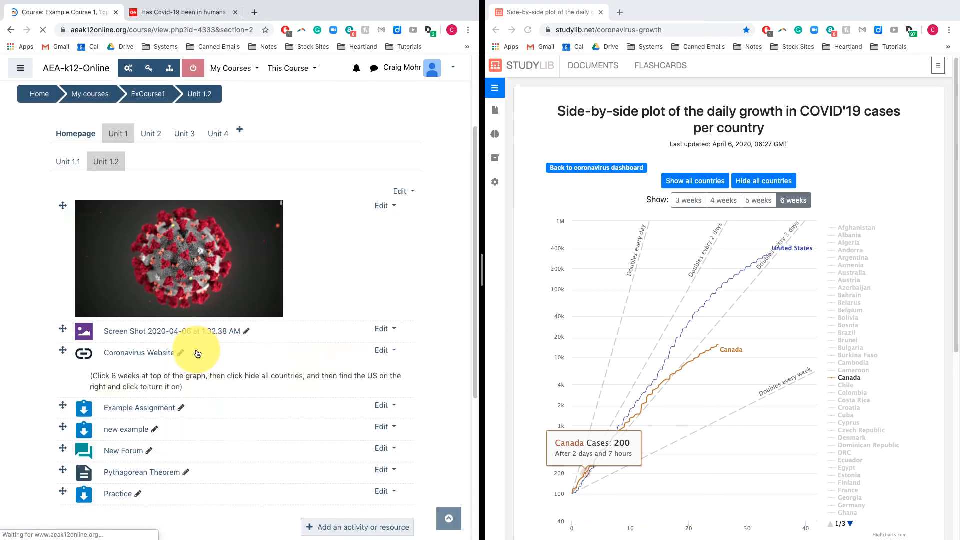
{"action": "scroll", "coordinate": [150, 345], "scroll_direction": "down", "scroll_amount": 1}
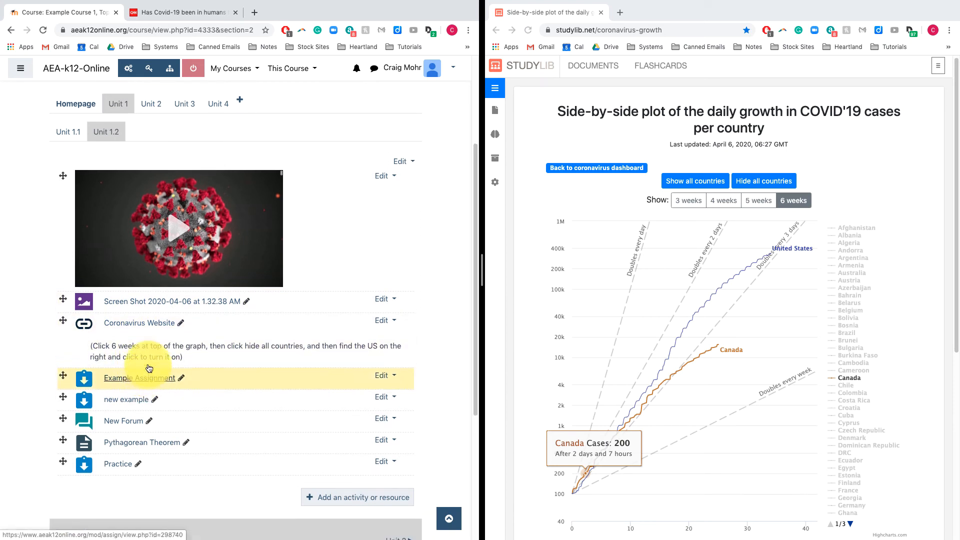
{"action": "scroll", "coordinate": [300, 415], "scroll_direction": "down", "scroll_amount": 2}
{"action": "left_click", "coordinate": [331, 424]}
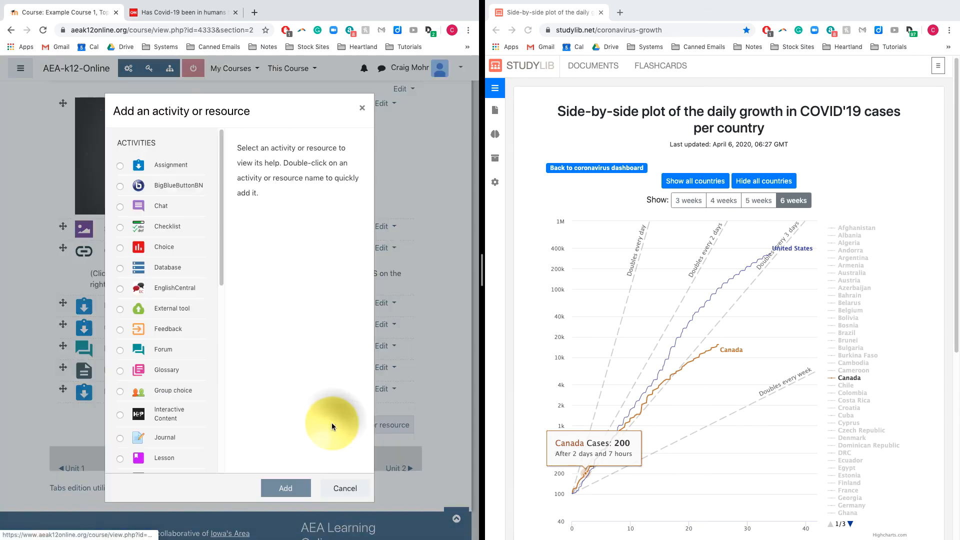
{"action": "scroll", "coordinate": [229, 325], "scroll_direction": "down", "scroll_amount": 5}
{"action": "scroll", "coordinate": [229, 362], "scroll_direction": "down", "scroll_amount": 5}
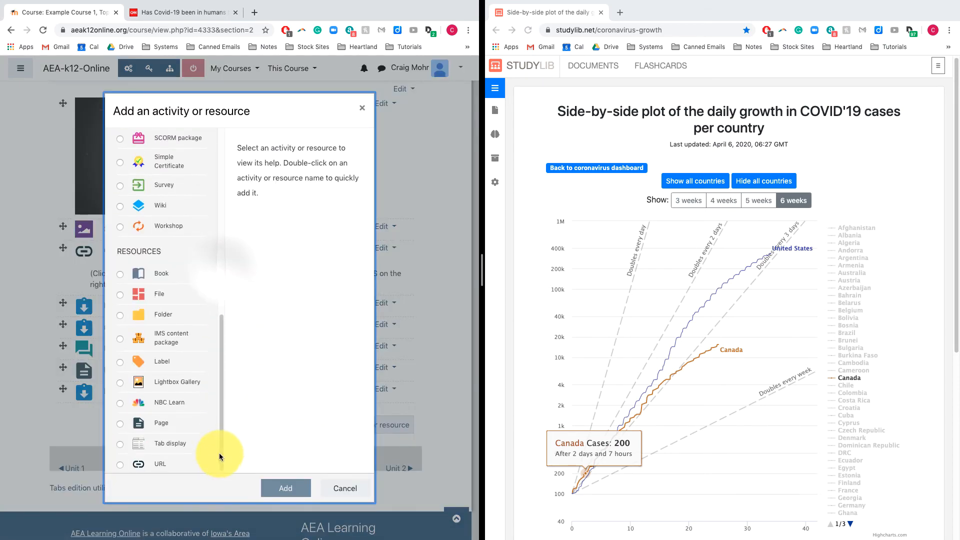
{"action": "left_click", "coordinate": [159, 361]}
{"action": "left_click", "coordinate": [281, 488]}
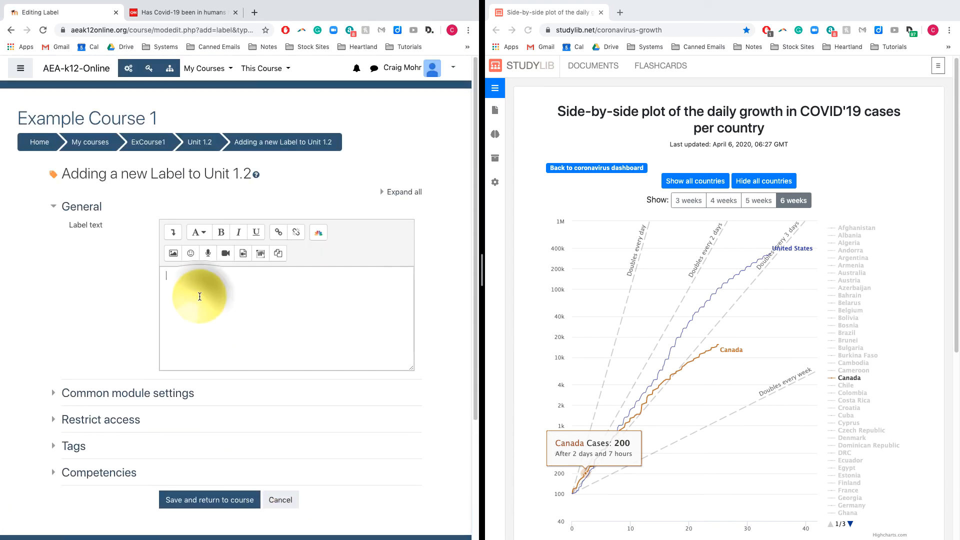
{"action": "left_click", "coordinate": [200, 295]}
{"action": "type", "text": "CoronaVirus"}
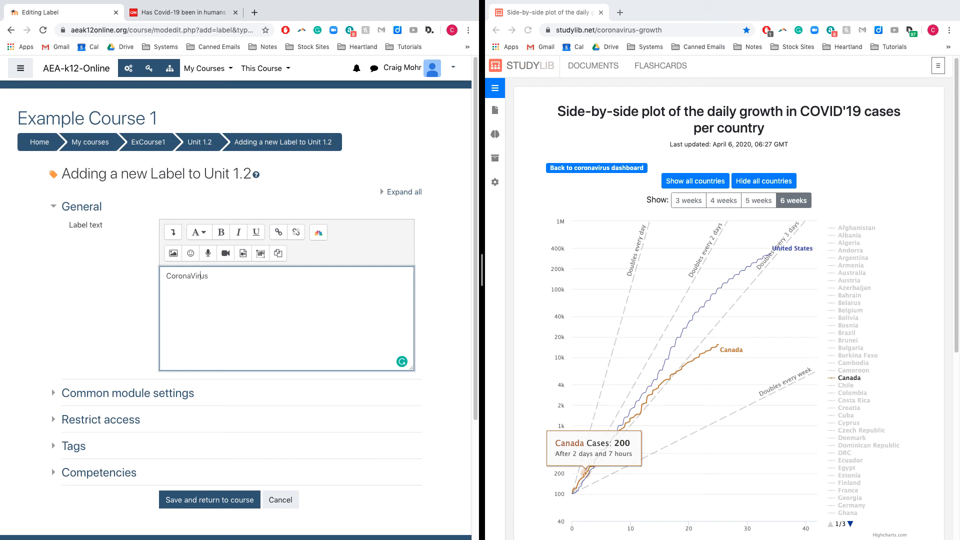
{"action": "type", "text": "v"}
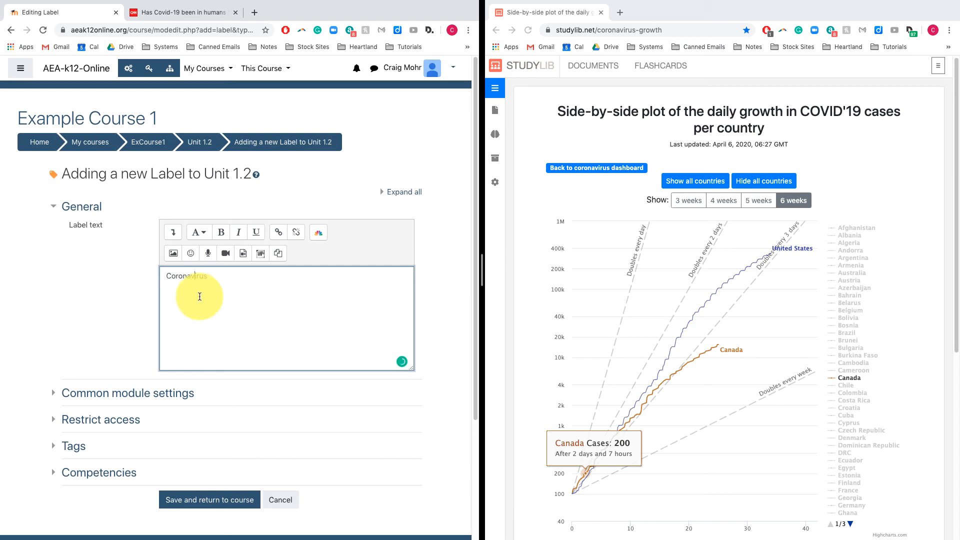
Step: Format the label text as a large heading, save it, and place the label directly above the video
{"action": "left_click", "coordinate": [221, 280]}
{"action": "left_click", "coordinate": [220, 280]}
{"action": "double_click", "coordinate": [220, 280]}
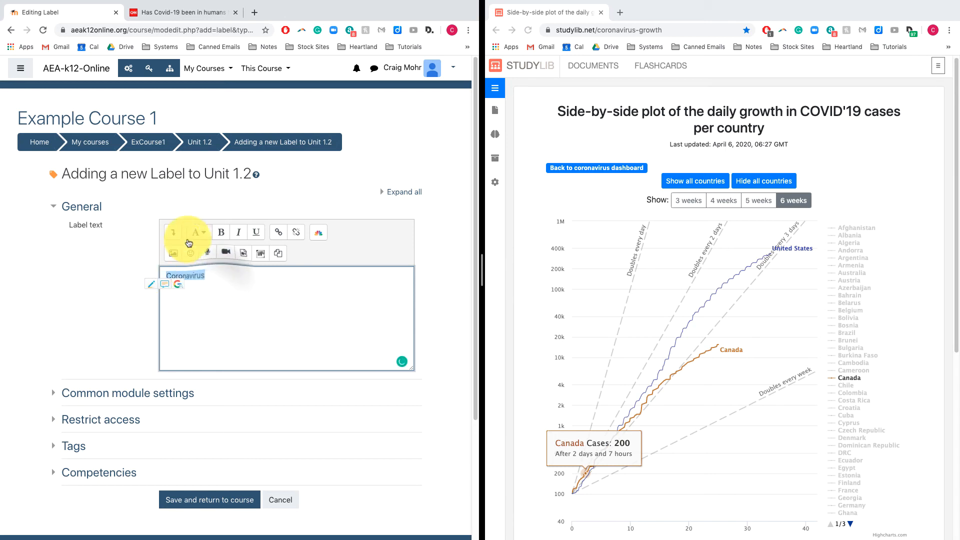
{"action": "left_click", "coordinate": [198, 232]}
{"action": "left_click", "coordinate": [213, 245]}
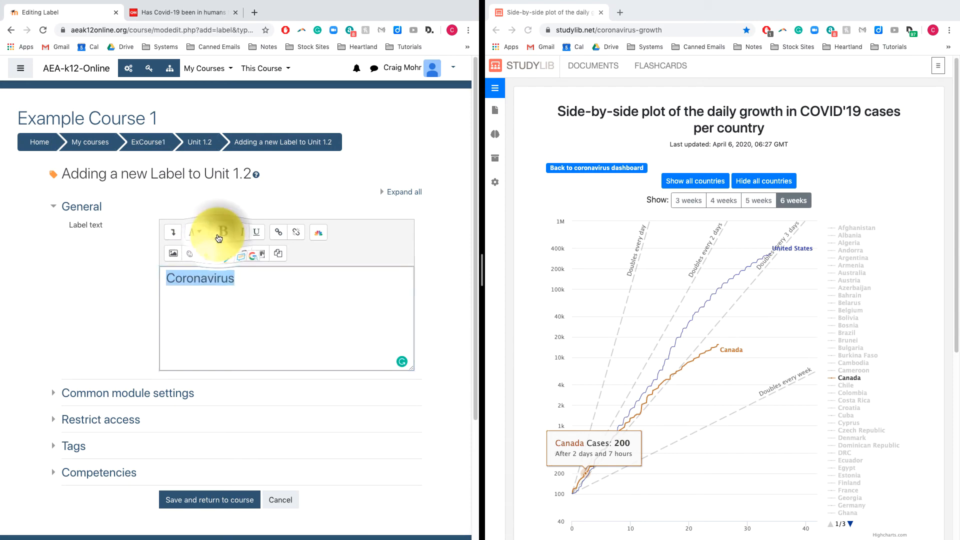
{"action": "left_click", "coordinate": [226, 494]}
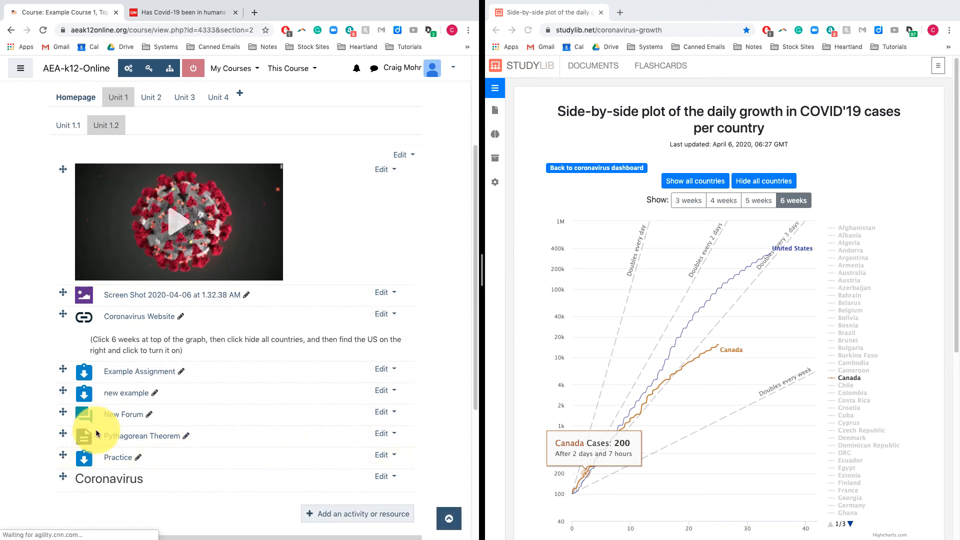
{"action": "left_click_drag", "start_coordinate": [60, 475], "coordinate": [70, 197]}
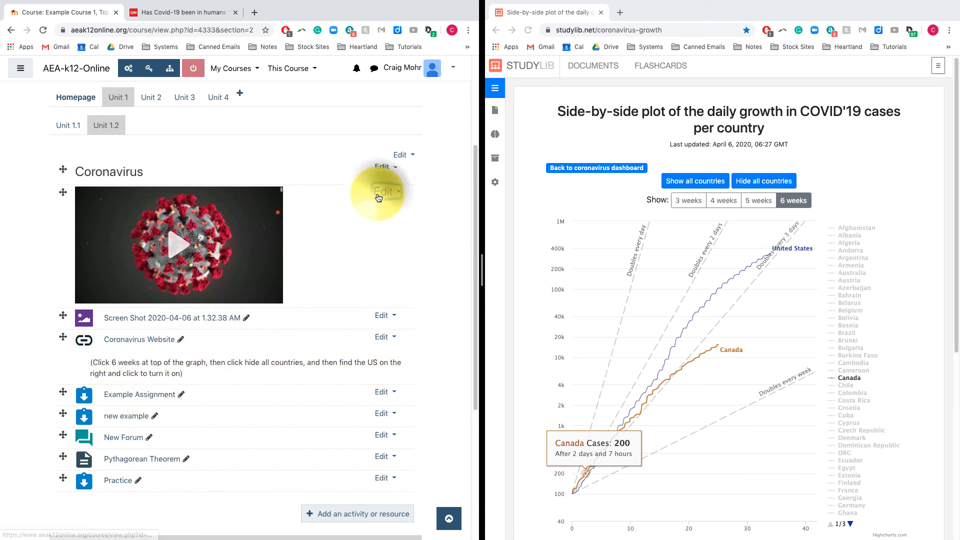
Step: Indent the video by one level and the screenshot file by two levels beneath the Coronavirus label
{"action": "left_click", "coordinate": [379, 197]}
{"action": "left_click", "coordinate": [354, 222]}
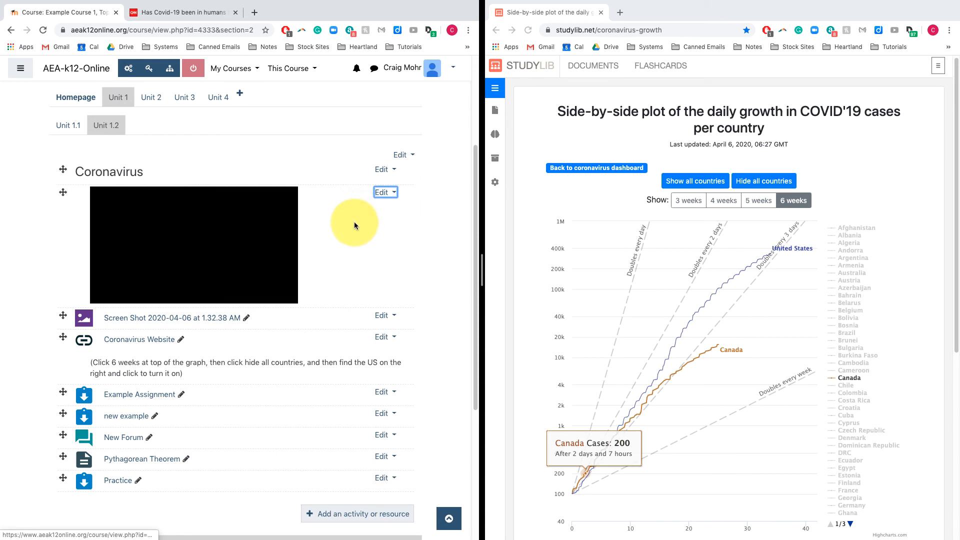
{"action": "left_click", "coordinate": [384, 315]}
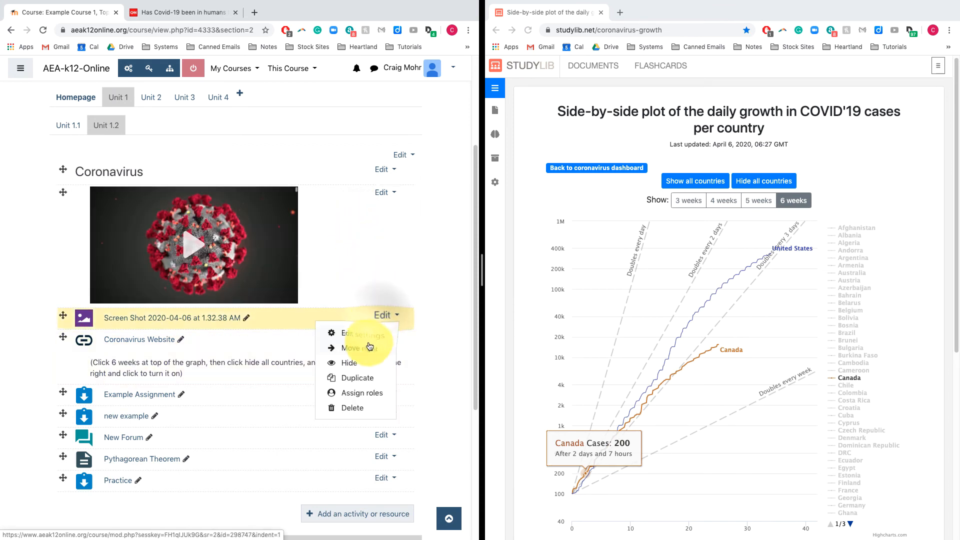
{"action": "left_click", "coordinate": [370, 347]}
{"action": "left_click", "coordinate": [382, 316]}
{"action": "left_click", "coordinate": [372, 347]}
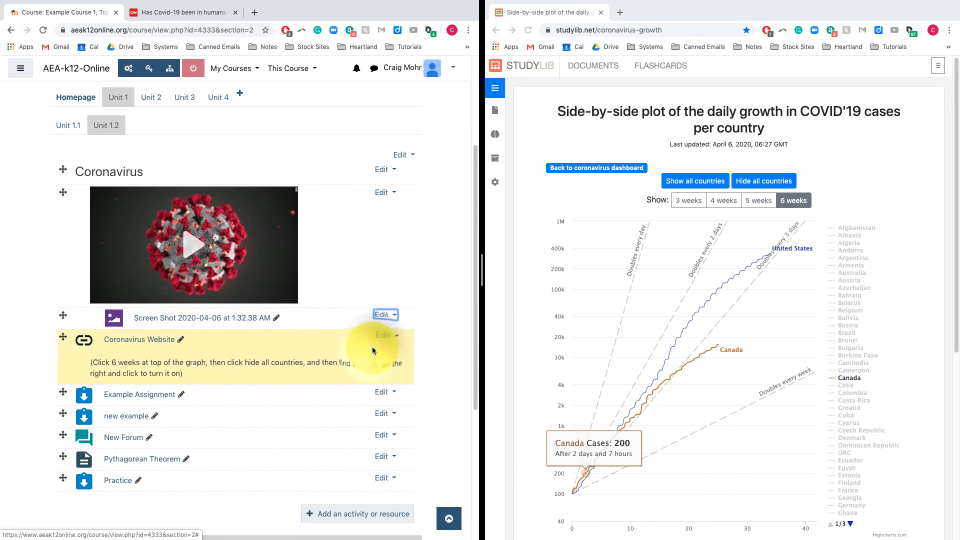
Step: Indent the Coronavirus Website link by two levels to line up with the screenshot file
{"action": "left_click", "coordinate": [386, 335]}
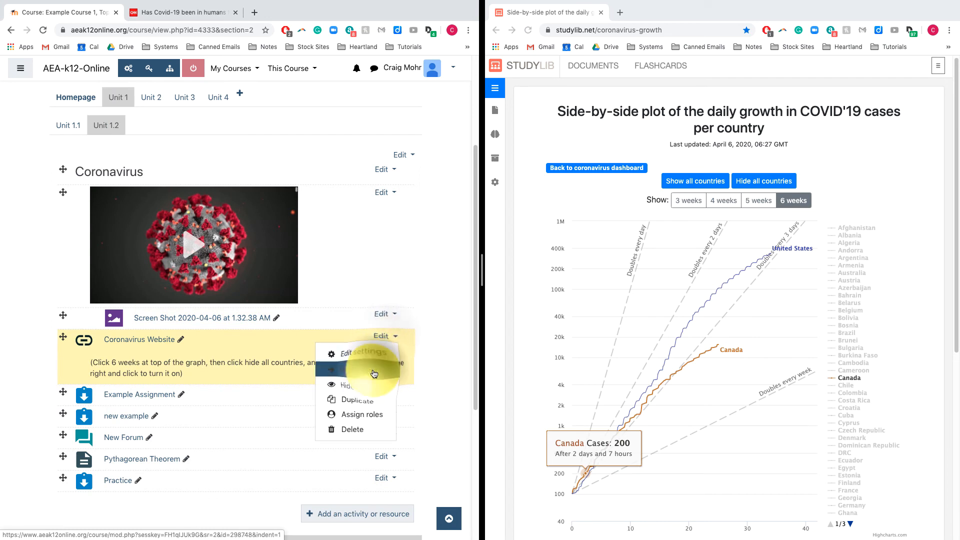
{"action": "left_click", "coordinate": [374, 372]}
{"action": "left_click", "coordinate": [384, 335]}
{"action": "left_click", "coordinate": [374, 370]}
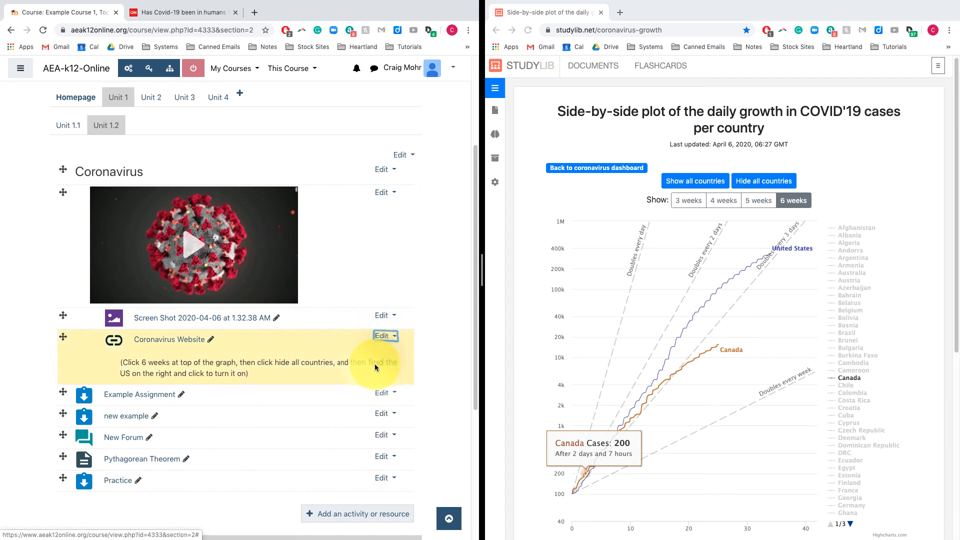
Step: Indent Example Assignment by one level and the video by one more level
{"action": "left_click", "coordinate": [384, 392]}
{"action": "left_click", "coordinate": [364, 426]}
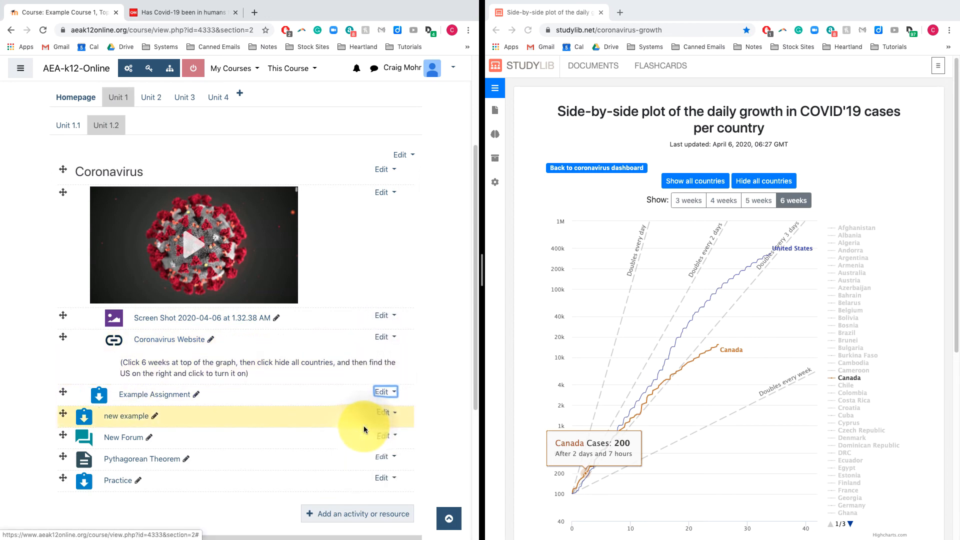
{"action": "left_click", "coordinate": [384, 194]}
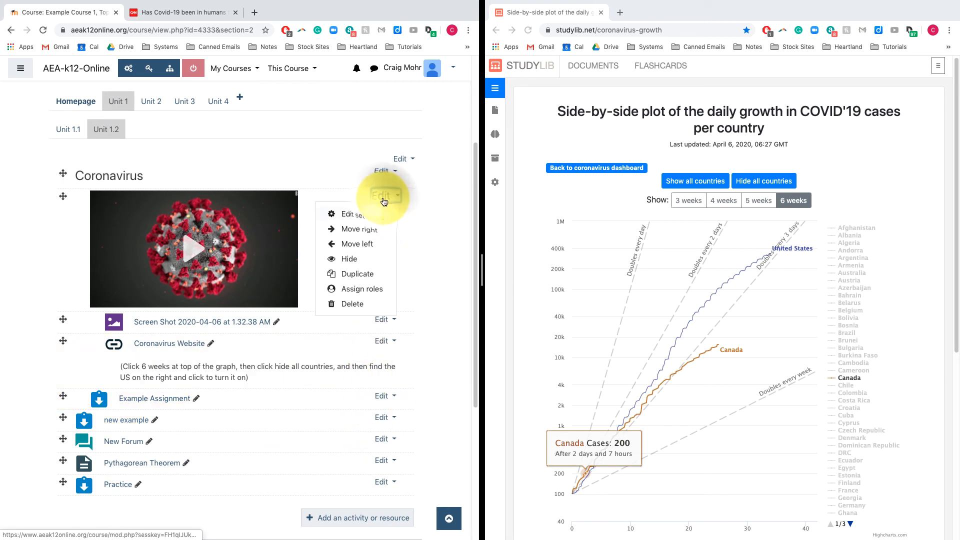
{"action": "left_click", "coordinate": [368, 228]}
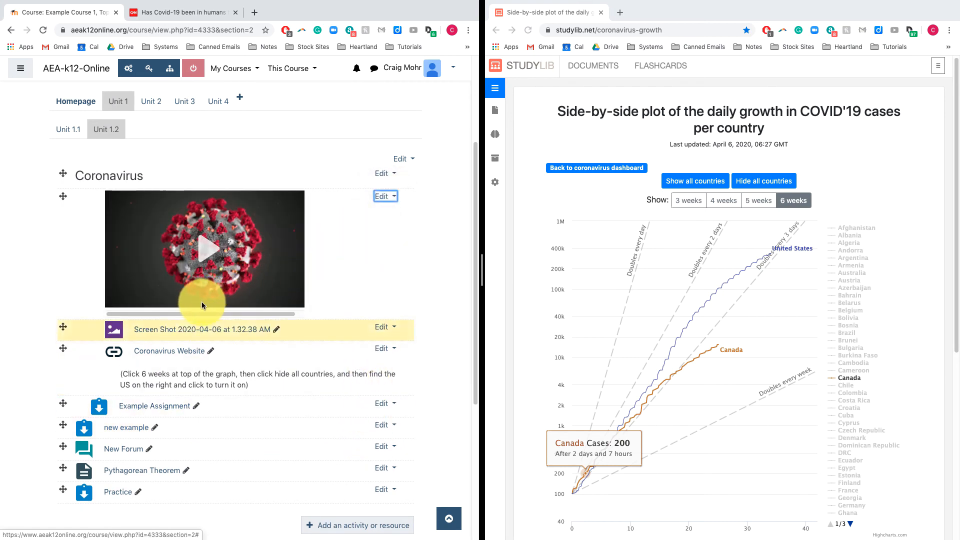
Step: Leave the split view and expand the course page window to full screen
{"action": "left_click", "coordinate": [29, 23]}
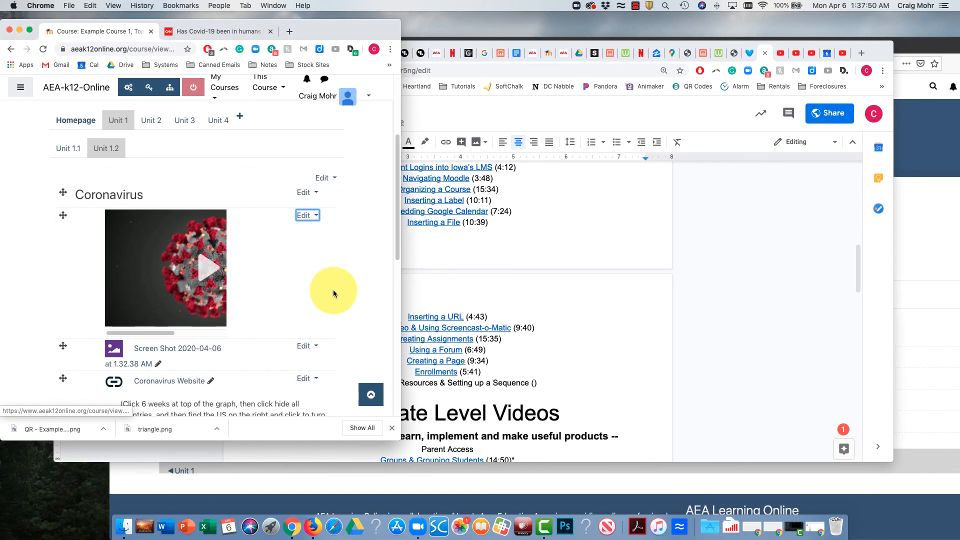
{"action": "left_click", "coordinate": [30, 30]}
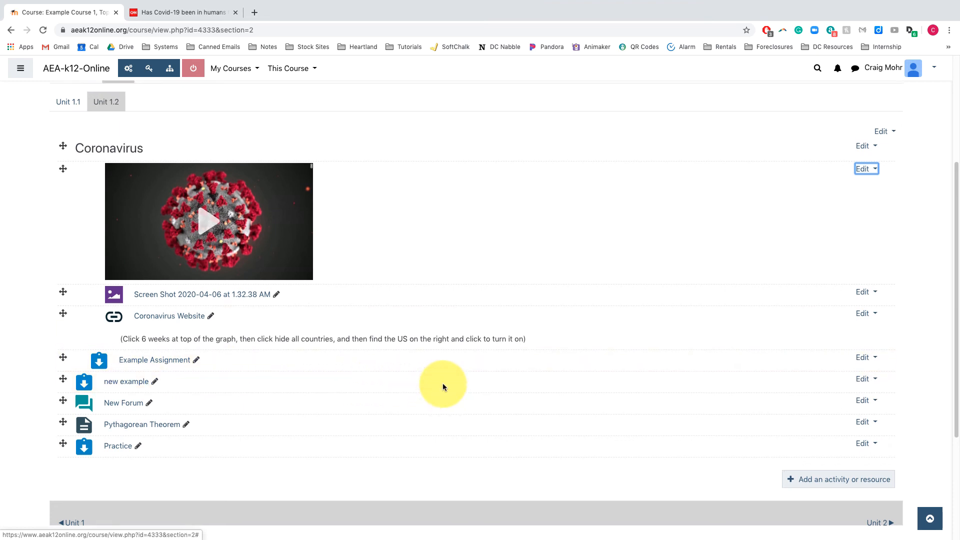
Step: Duplicate the Coronavirus heading label and move the copy directly below Example Assignment
{"action": "scroll", "coordinate": [442, 386], "scroll_direction": "down", "scroll_amount": 1}
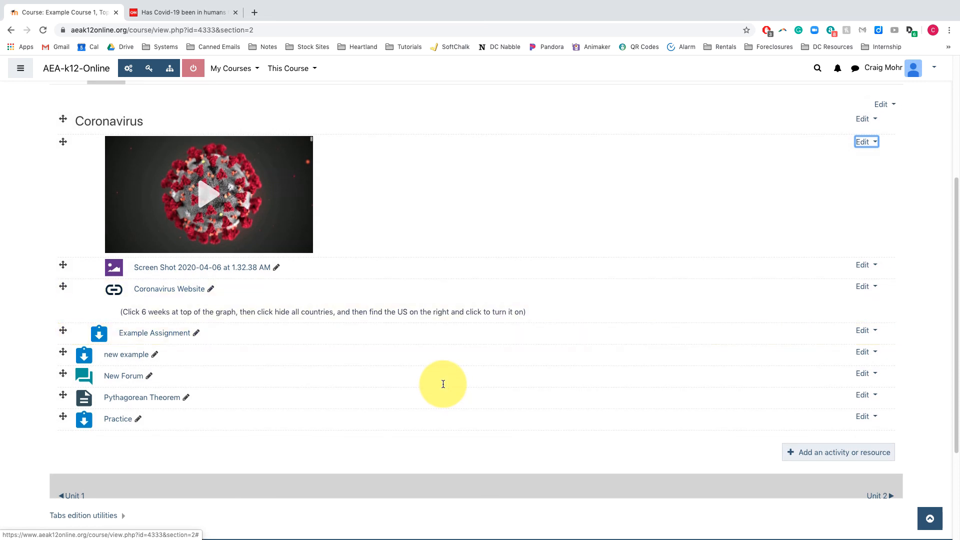
{"action": "scroll", "coordinate": [443, 383], "scroll_direction": "up", "scroll_amount": 2}
{"action": "left_click", "coordinate": [865, 189]}
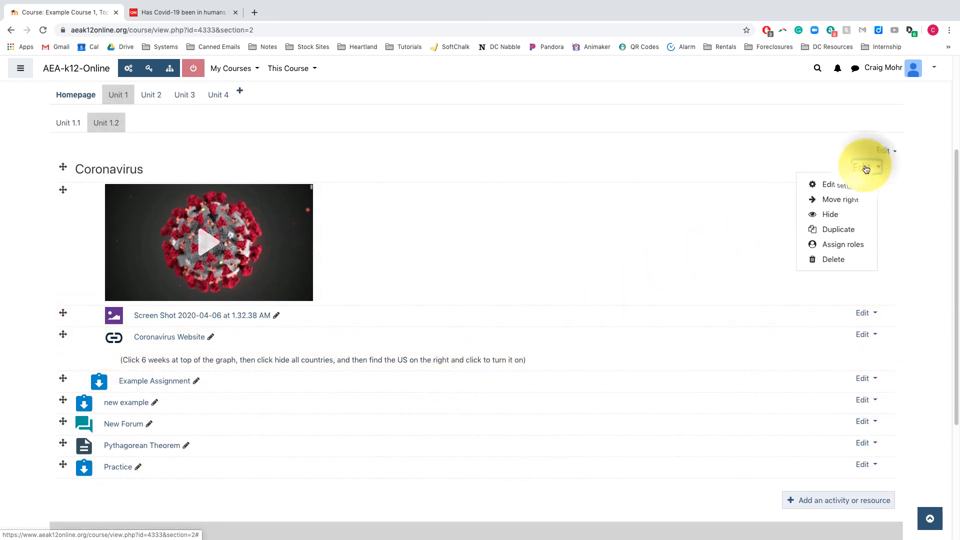
{"action": "left_click", "coordinate": [837, 230]}
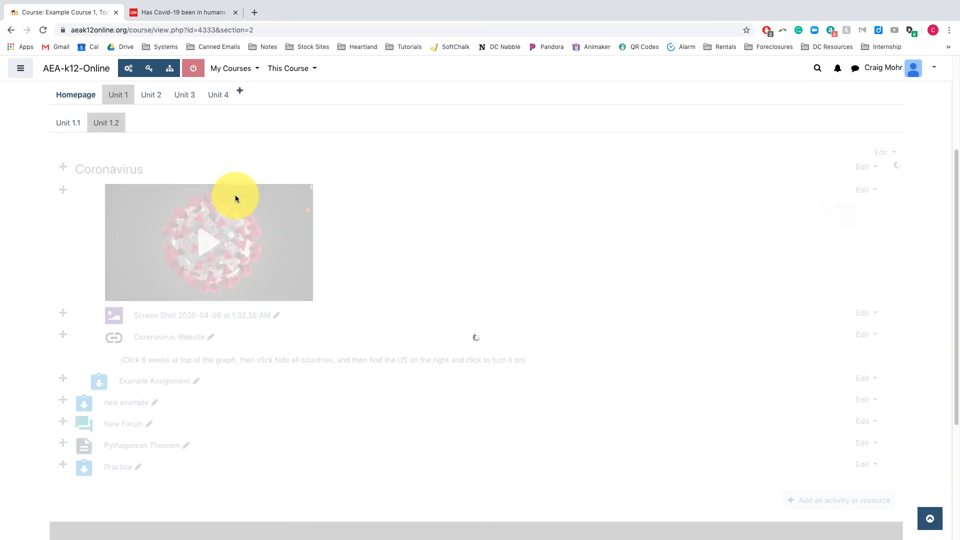
{"action": "left_click_drag", "start_coordinate": [63, 189], "coordinate": [65, 406]}
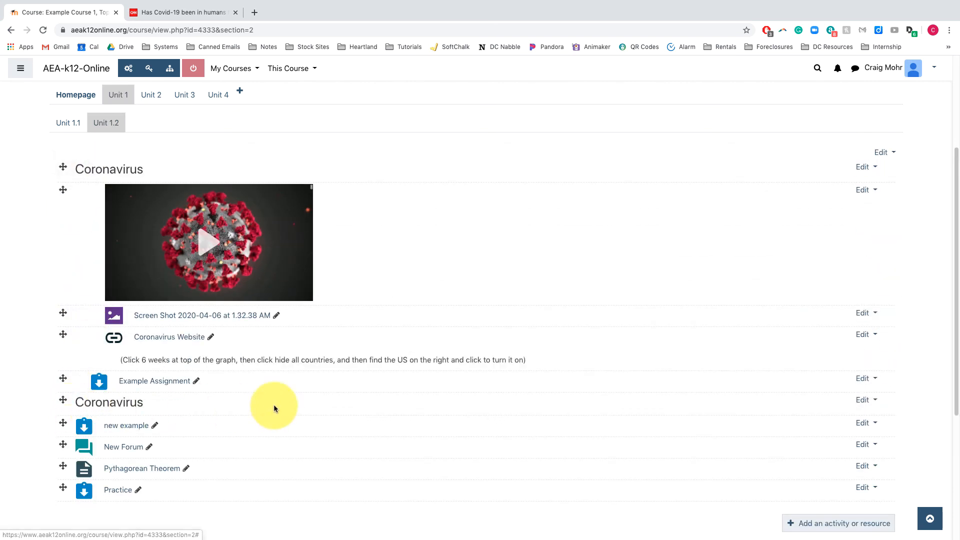
Step: Replace the copied Coronavirus label's text with a long line of underscores as a divider and save it to the course
{"action": "left_click", "coordinate": [855, 402]}
{"action": "left_click", "coordinate": [821, 417]}
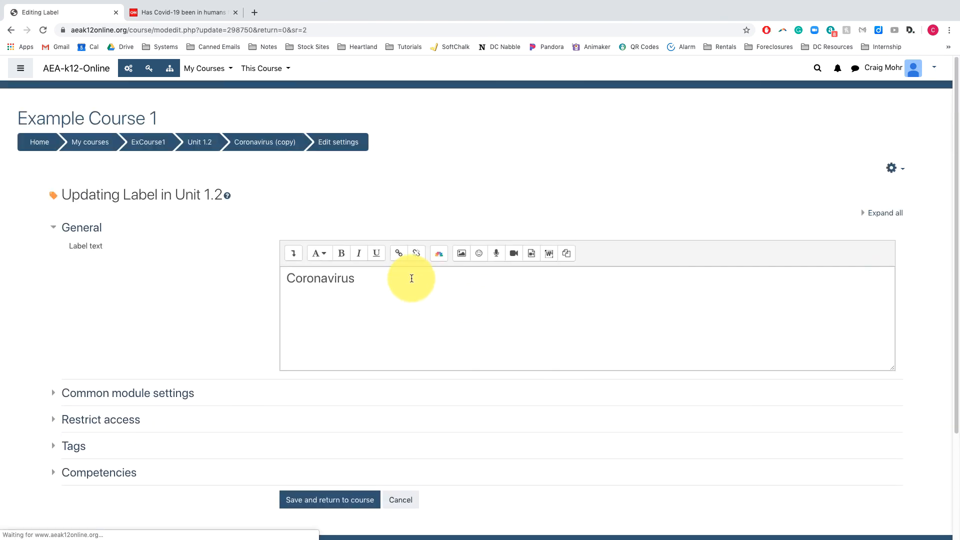
{"action": "left_click_drag", "start_coordinate": [411, 279], "coordinate": [226, 280]}
{"action": "key", "text": "BackSpace"}
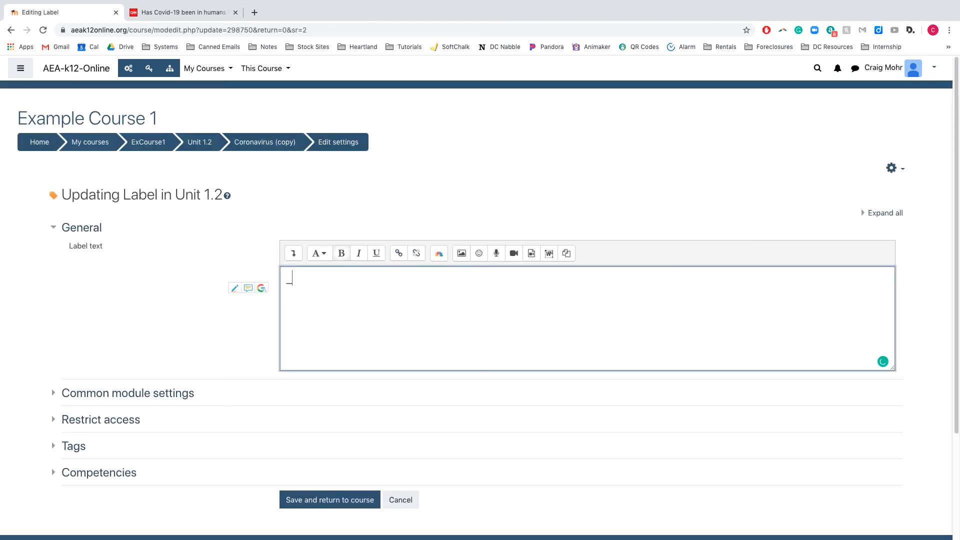
{"action": "type", "text": "__________________________________________________________________________"}
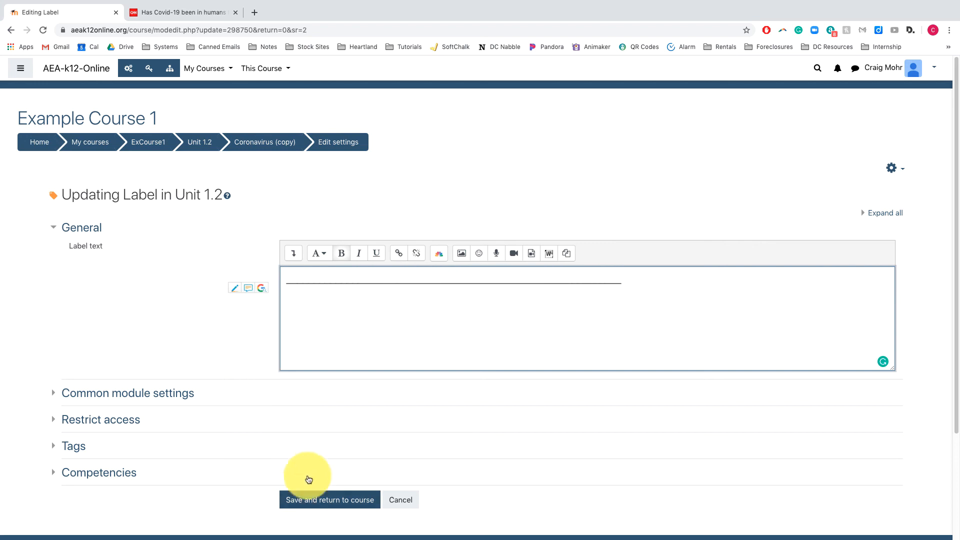
{"action": "left_click", "coordinate": [317, 500]}
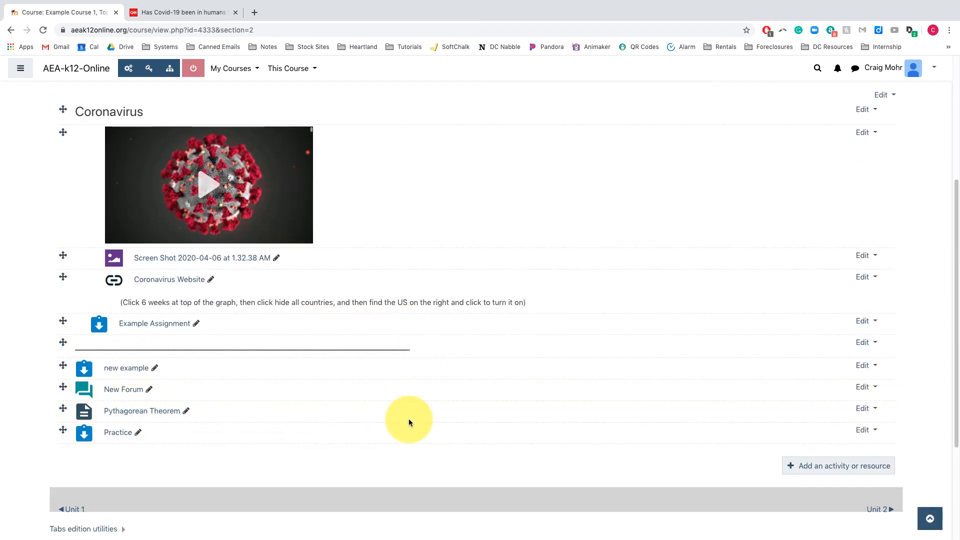
Step: Turn off course editing for the Unit 1.2 page
{"action": "scroll", "coordinate": [350, 330], "scroll_direction": "up", "scroll_amount": 2}
{"action": "left_click", "coordinate": [193, 70]}
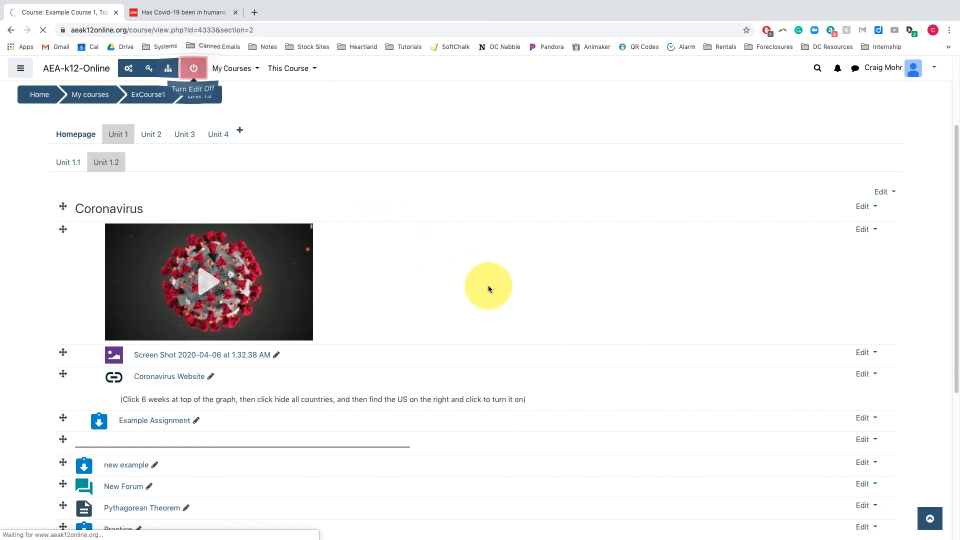
{"action": "scroll", "coordinate": [488, 288], "scroll_direction": "up", "scroll_amount": 2}
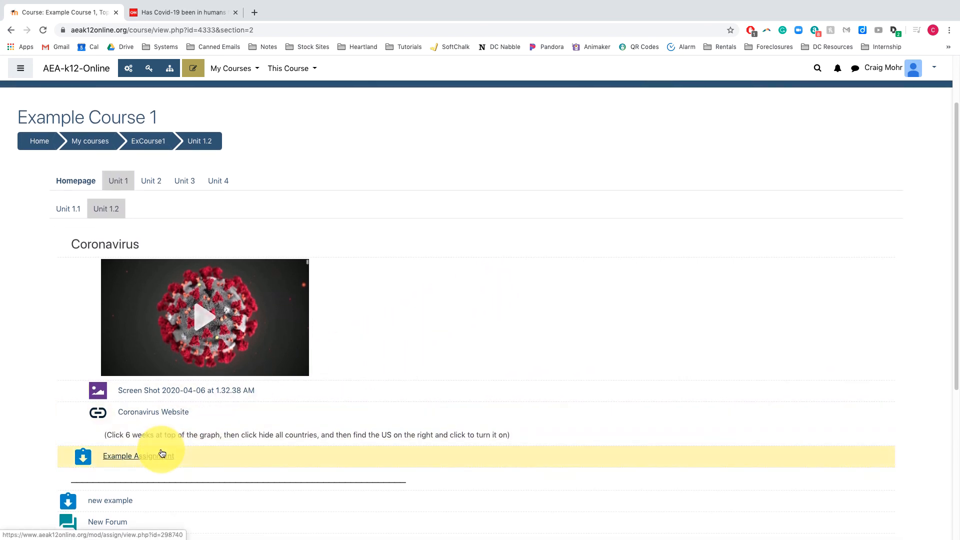
Step: Review the Unit 1.2 layout against the original Example Assignment page and return to the course page
{"action": "scroll", "coordinate": [120, 460], "scroll_direction": "down", "scroll_amount": 1}
{"action": "scroll", "coordinate": [120, 450], "scroll_direction": "down", "scroll_amount": 1}
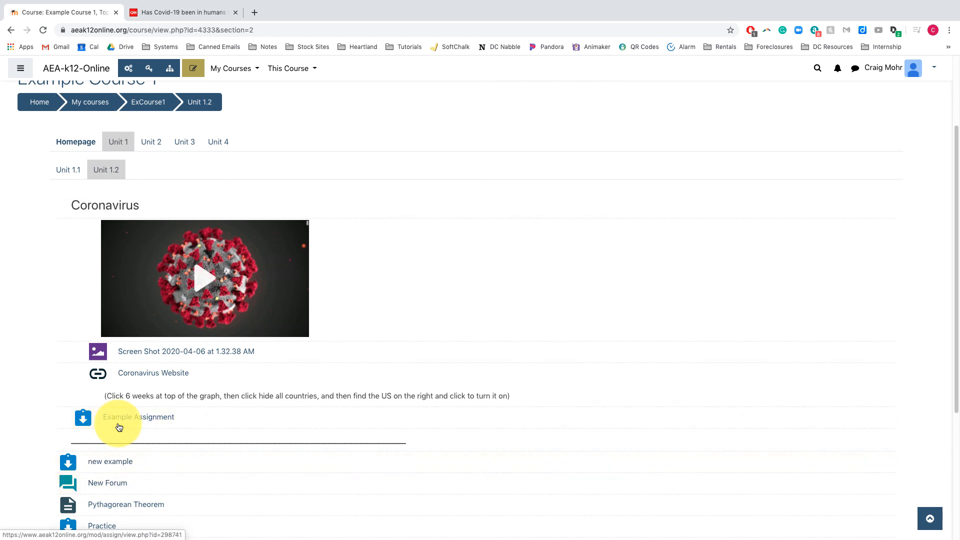
{"action": "scroll", "coordinate": [105, 350], "scroll_direction": "up", "scroll_amount": 1}
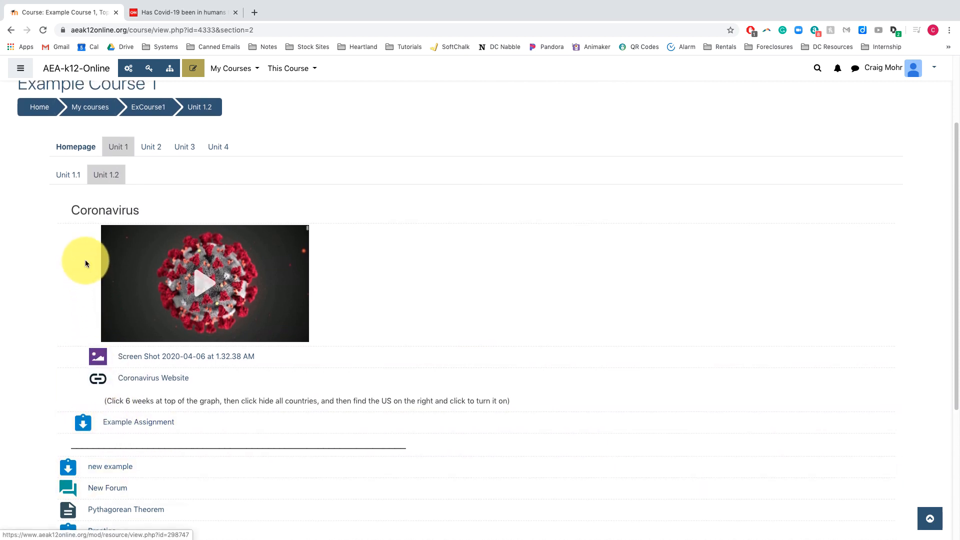
{"action": "scroll", "coordinate": [85, 260], "scroll_direction": "down", "scroll_amount": 1}
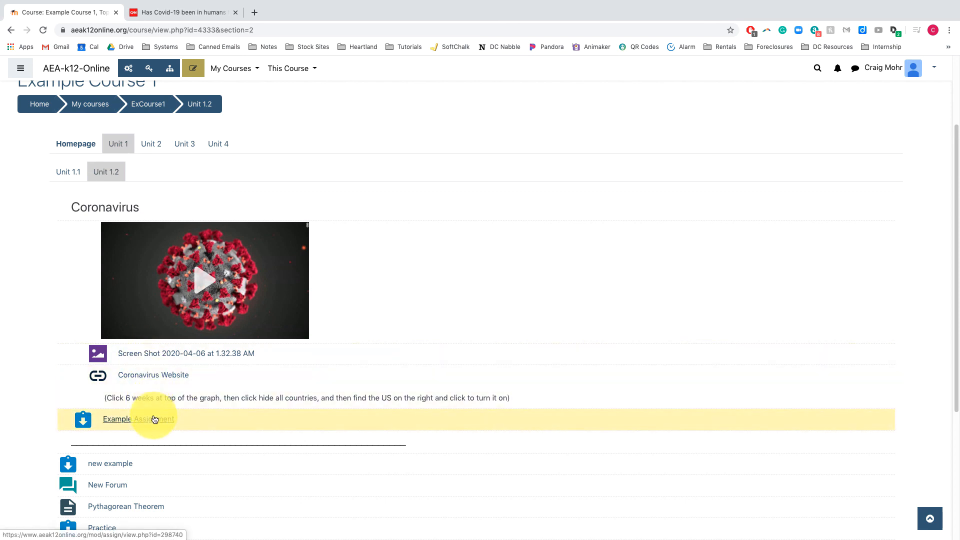
{"action": "left_click", "coordinate": [154, 420]}
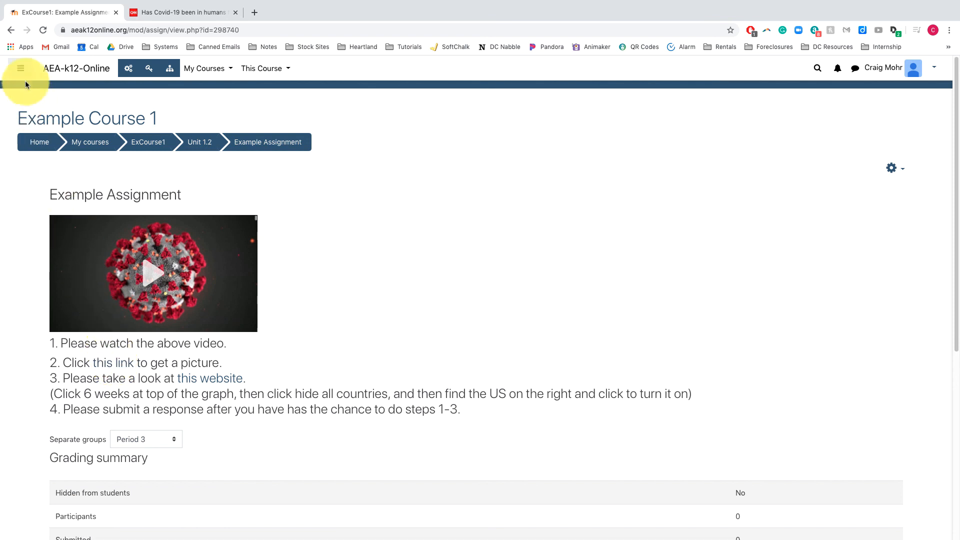
{"action": "left_click", "coordinate": [11, 31]}
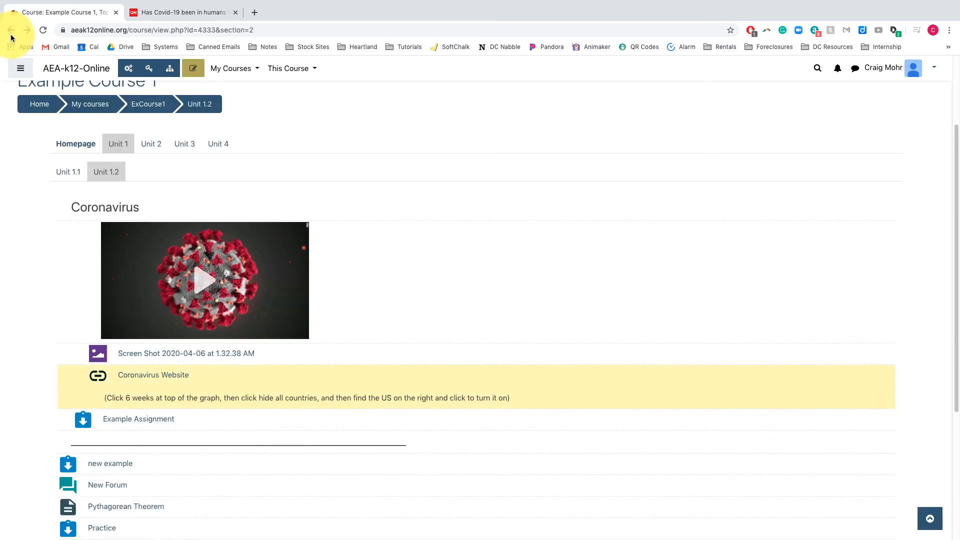